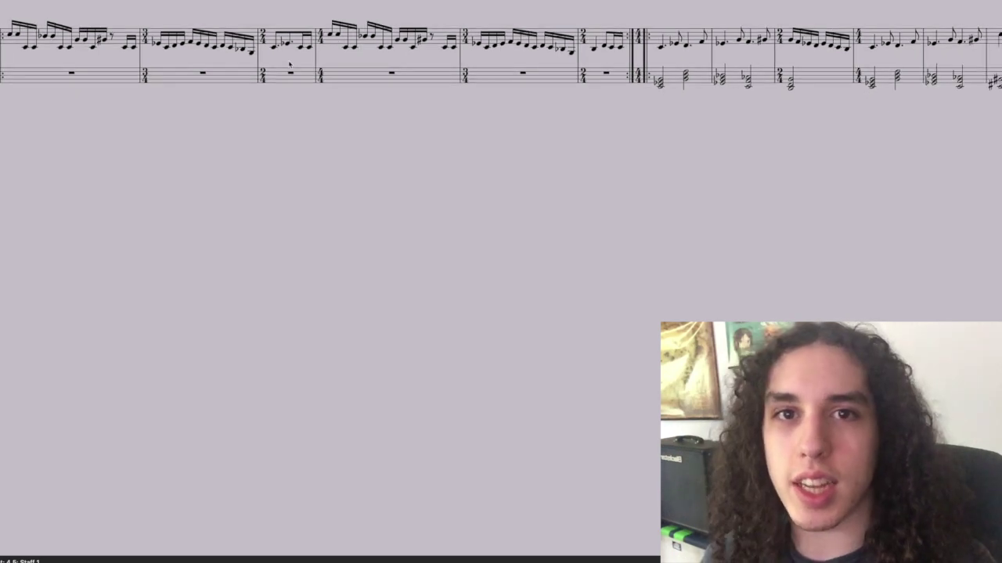
Review the existing two-staff score from beginning to end, playing part of it back.
scroll(289, 64, "right", 1)
scroll(288, 66, "right", 4)
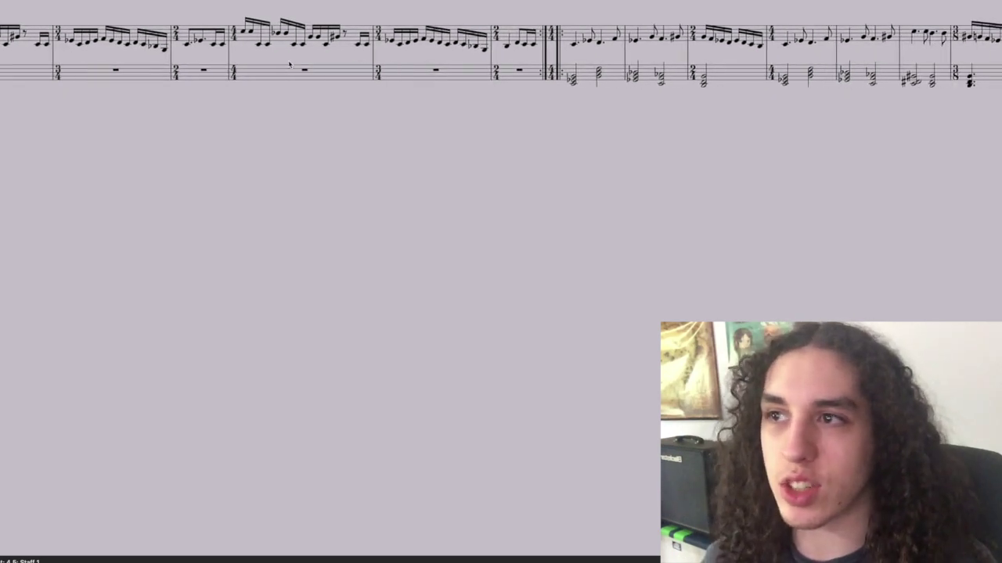
scroll(289, 65, "left", 4)
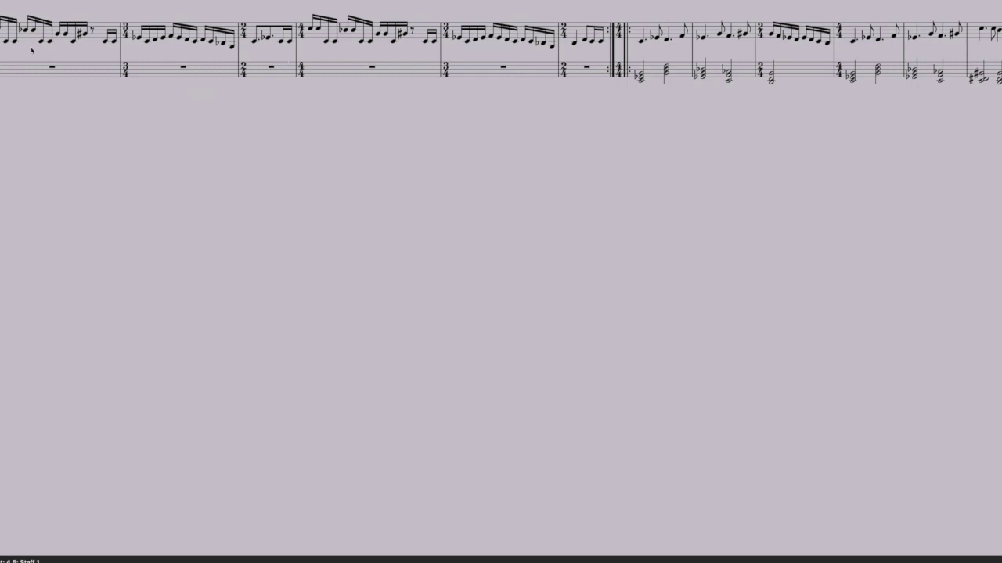
scroll(119, 69, "left", 1)
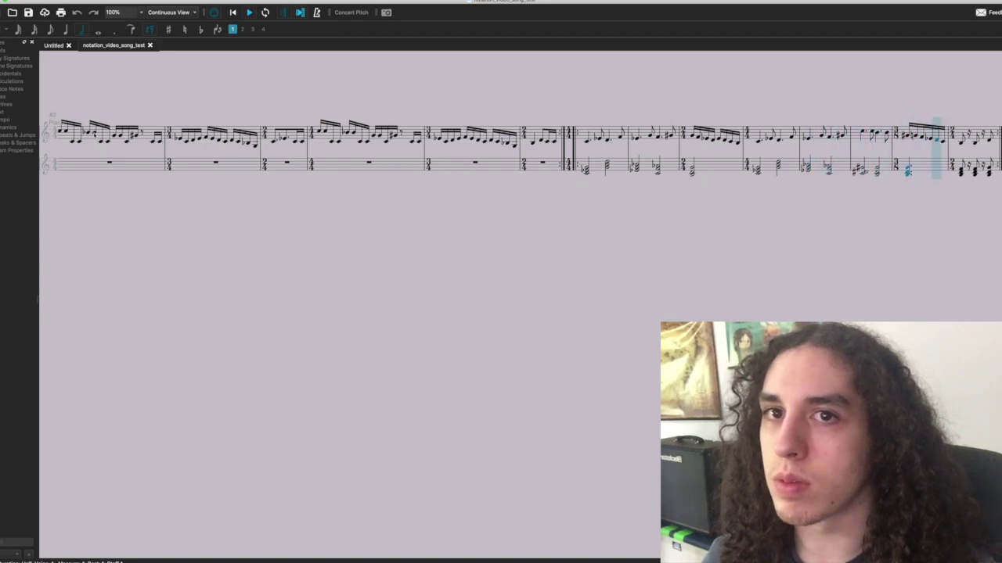
key("space")
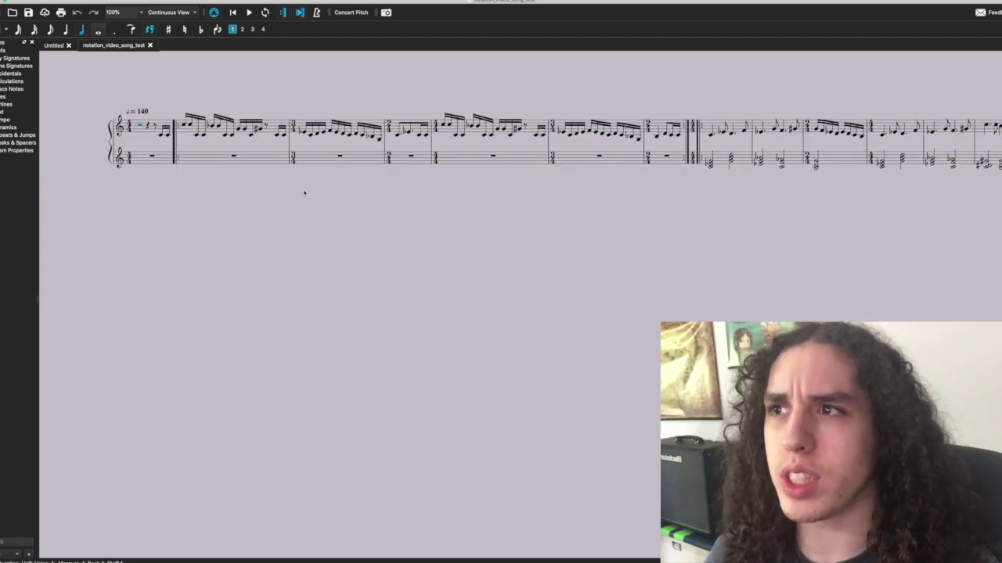
scroll(295, 189, "right", 2)
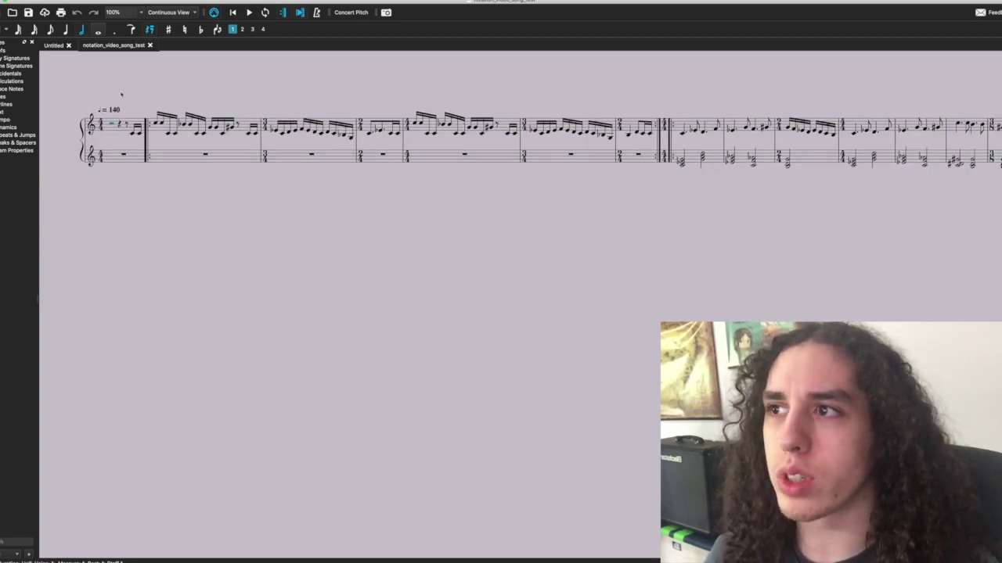
scroll(583, 108, "right", 10)
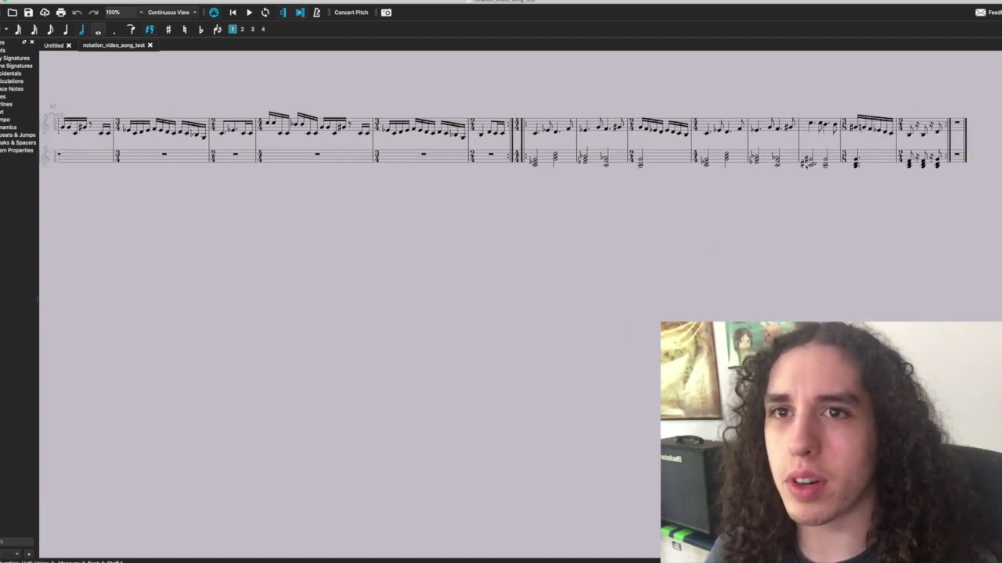
scroll(628, 219, "left", 10)
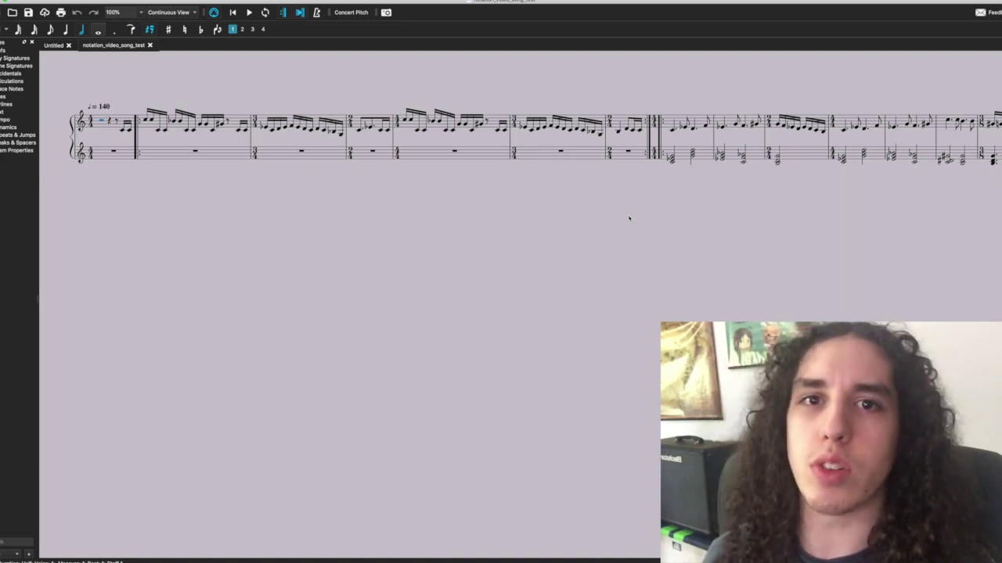
Apply a three-flat key signature to both staves and a bass clef to the lower staff.
key("shift+F9")
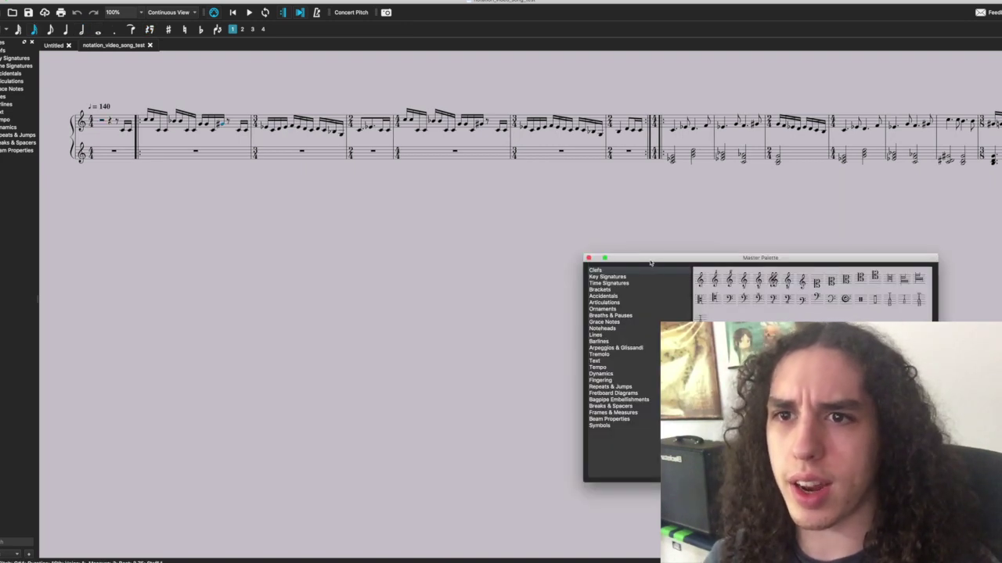
left_click(608, 284)
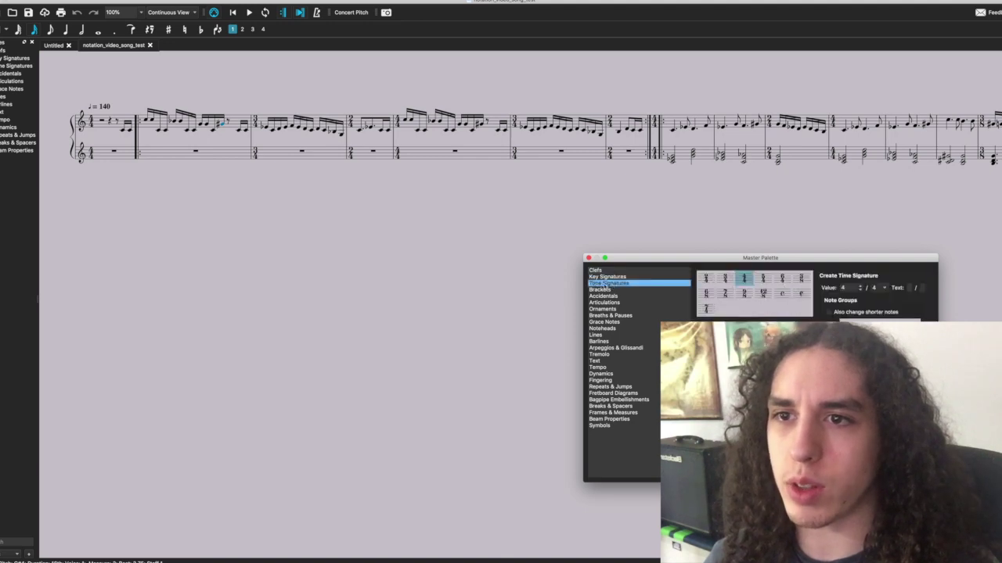
left_click(607, 277)
left_click_drag(794, 327, 100, 128)
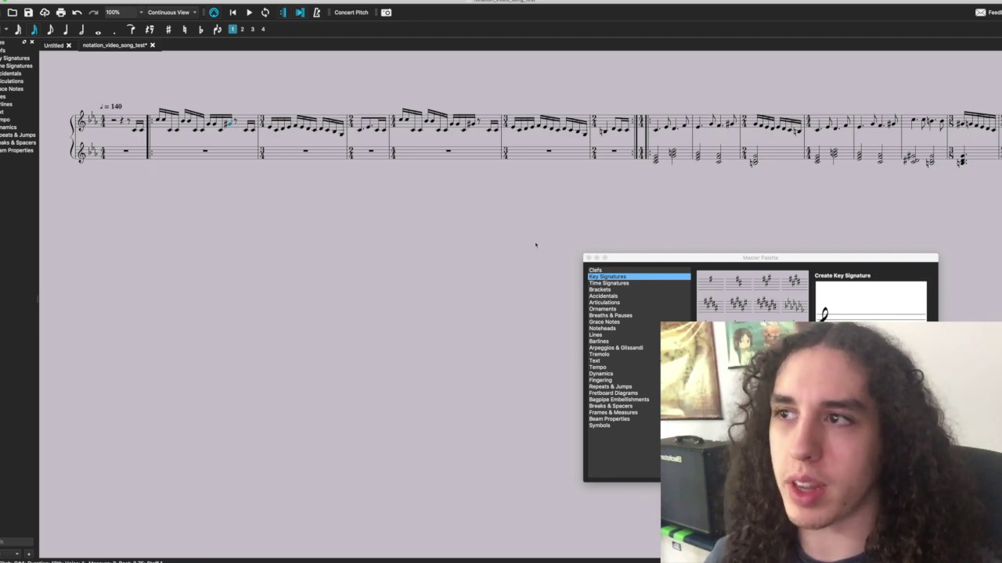
left_click(596, 270)
left_click_drag(728, 298, 116, 157)
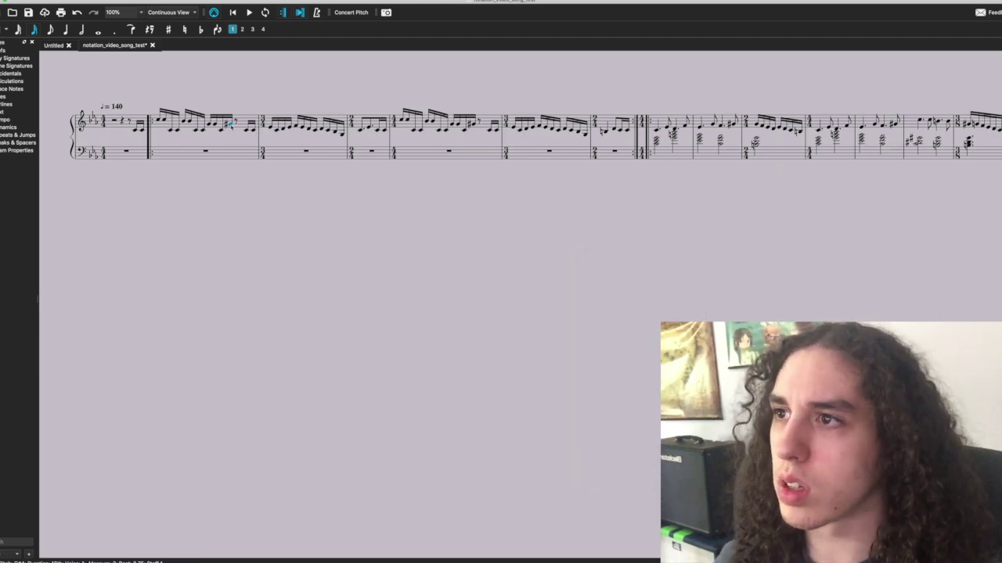
Respell the riff's G-sharps enharmonically as A-flats and play the score back.
key("j")
left_click(598, 132)
key("space")
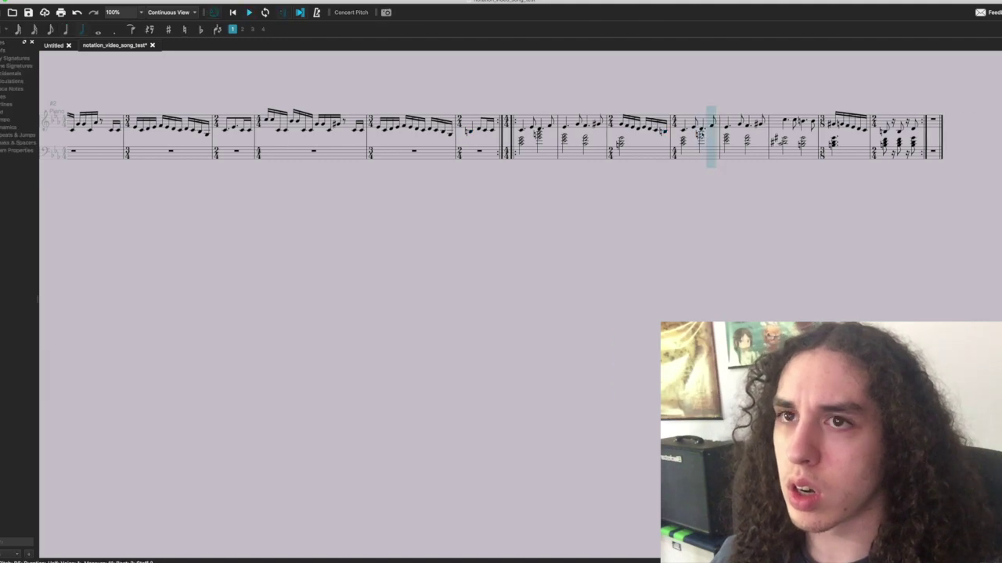
key("space")
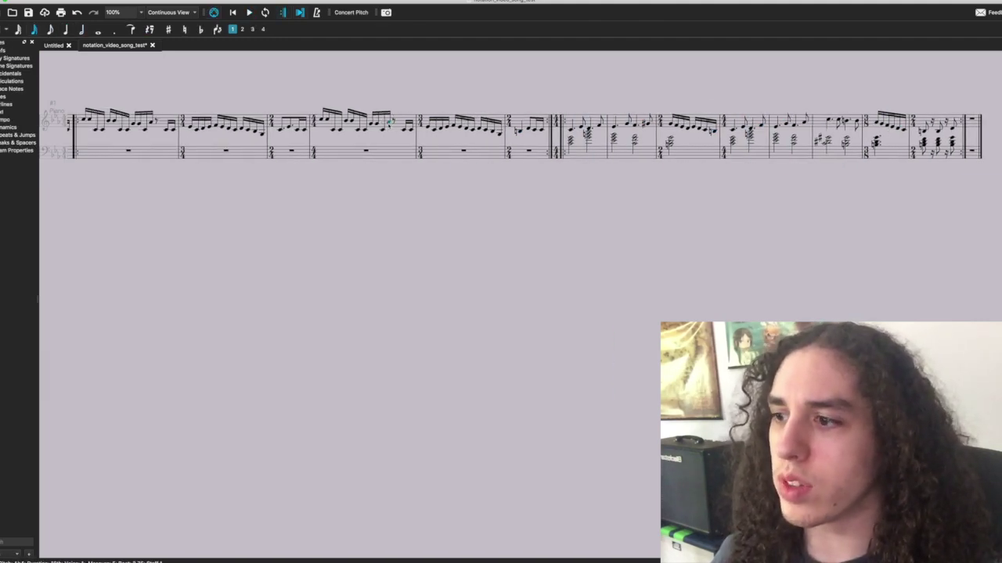
Replace the lower staff's full-measure rest in the opening pickup measure with quarter rests.
scroll(416, 119, "left", 3)
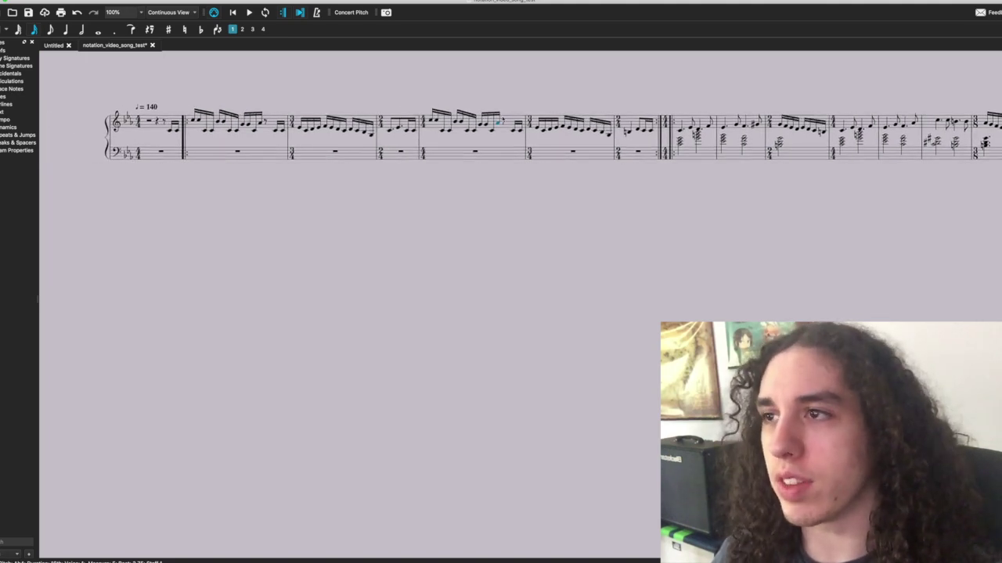
left_click(167, 155)
left_click(163, 152)
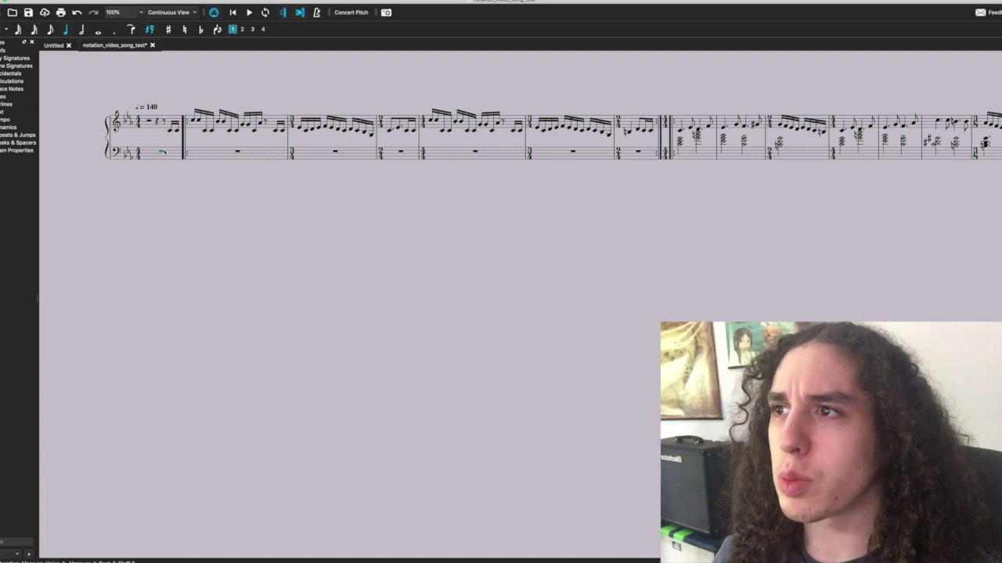
left_click(65, 32)
left_click(163, 151)
key("5")
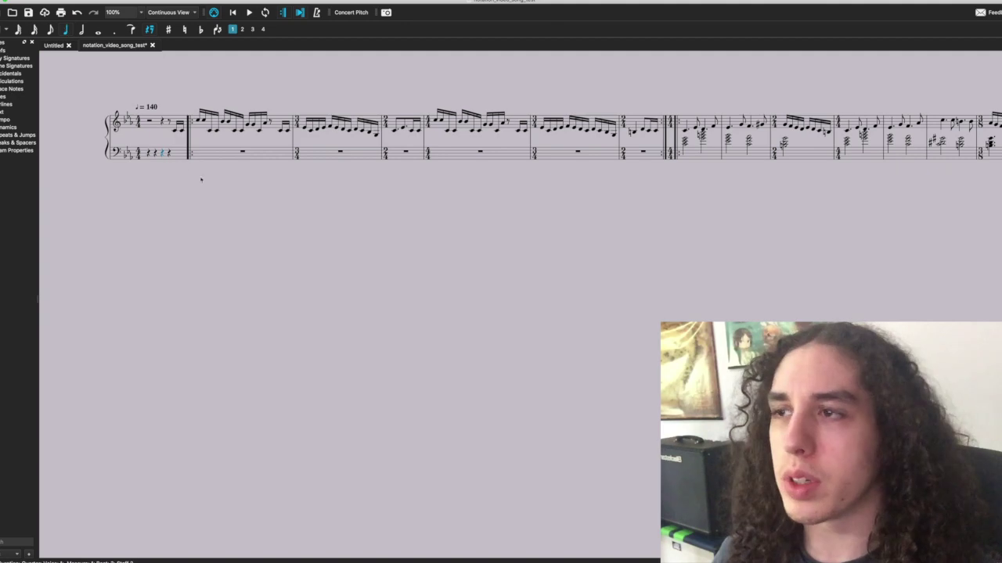
Insert 14 empty measures before the opening pickup measure.
left_click(181, 129)
left_click(106, 1)
mouse_move(123, 29)
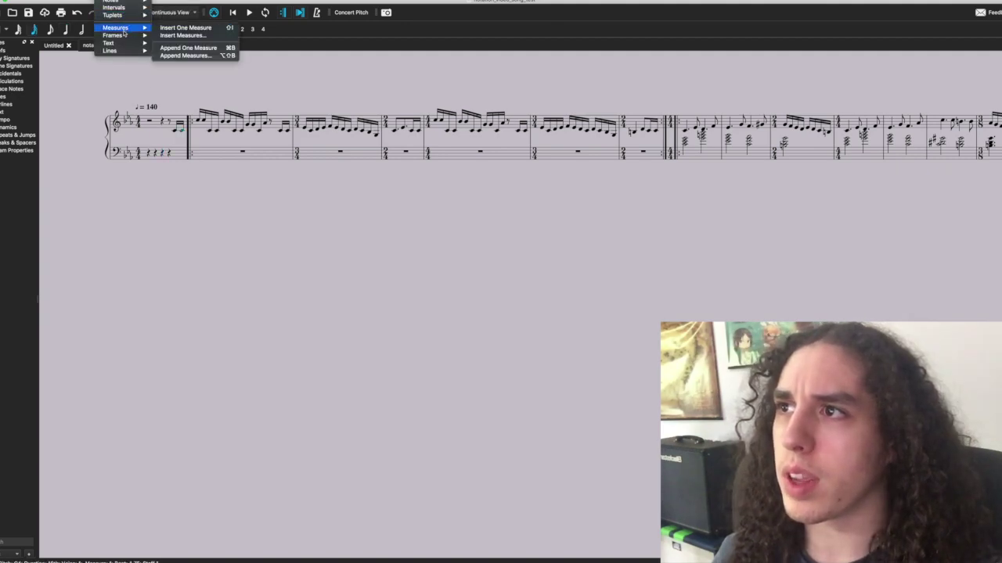
left_click(181, 35)
key("Return")
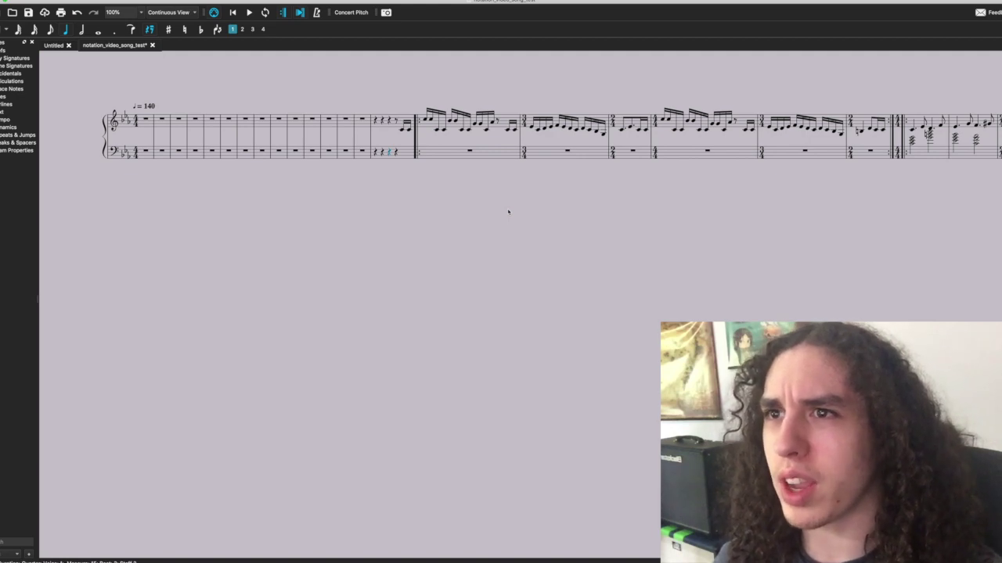
Enter a whole-note chord in the lower staff's first empty measure.
scroll(508, 212, "right", 2)
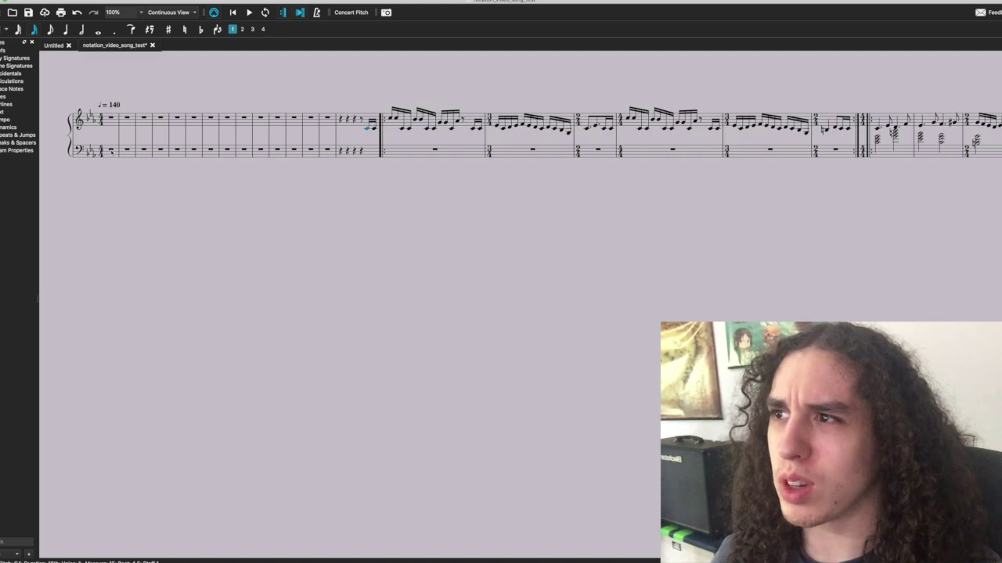
left_click(111, 151)
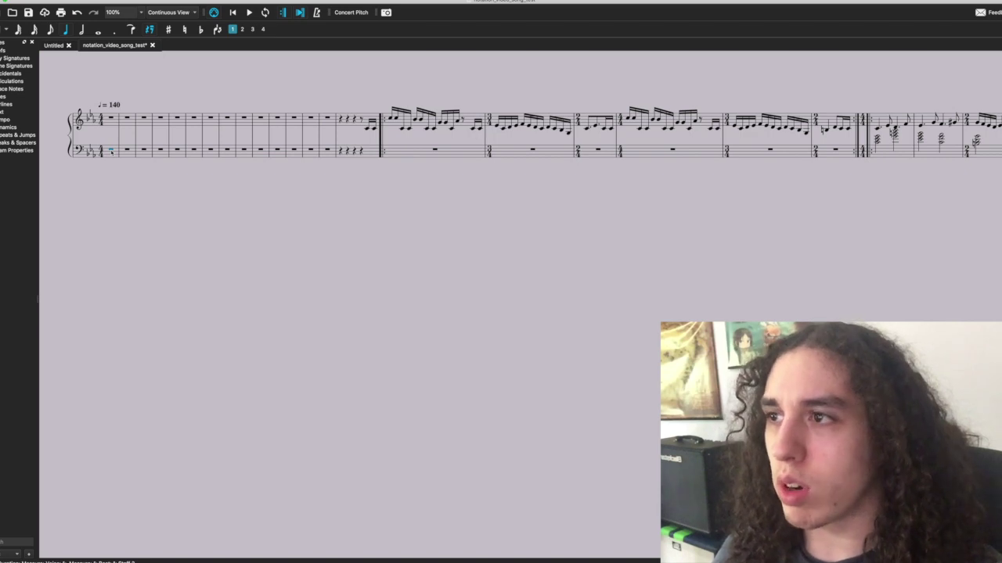
key("super+v")
Continue the progression with whole-note chords in the lower staff's second, third and fourth measures.
left_click(127, 150)
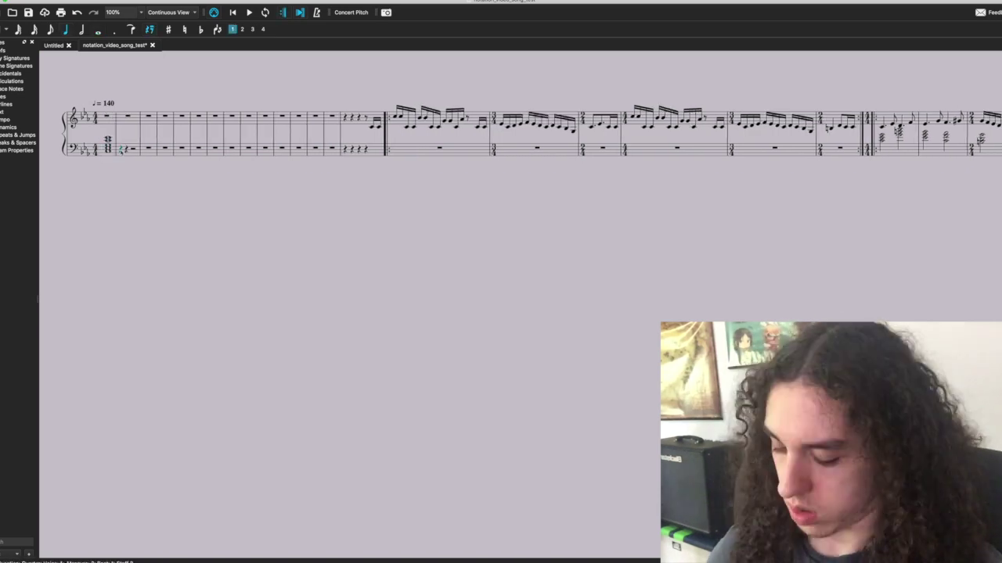
key("super+v")
left_click(109, 154)
key("space")
key("space")
key("super+v")
key("Down")
left_click(142, 155)
key("r")
Play back the four-chord progression and audition its individual chords.
left_click(108, 155)
key("space")
key("space")
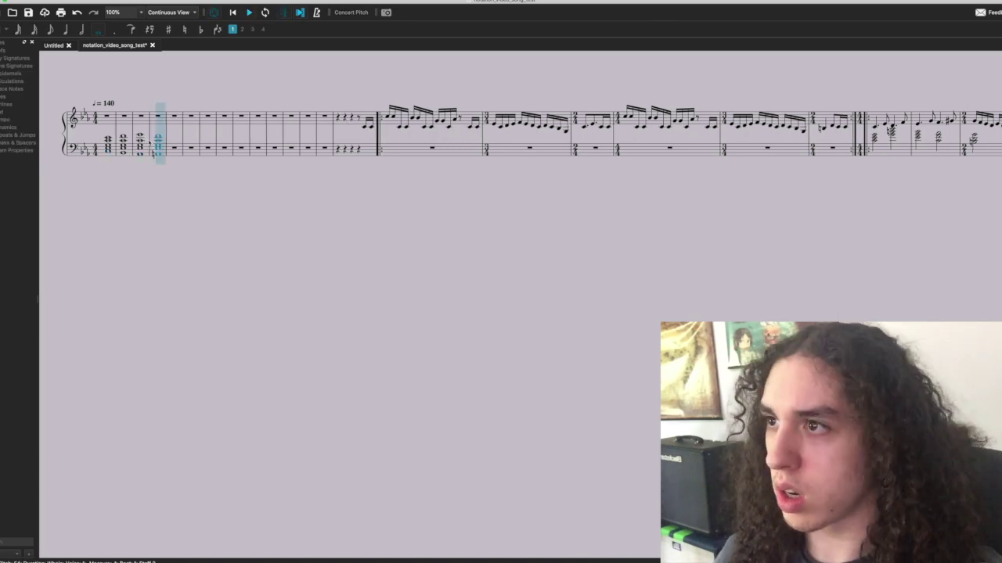
left_click(109, 154)
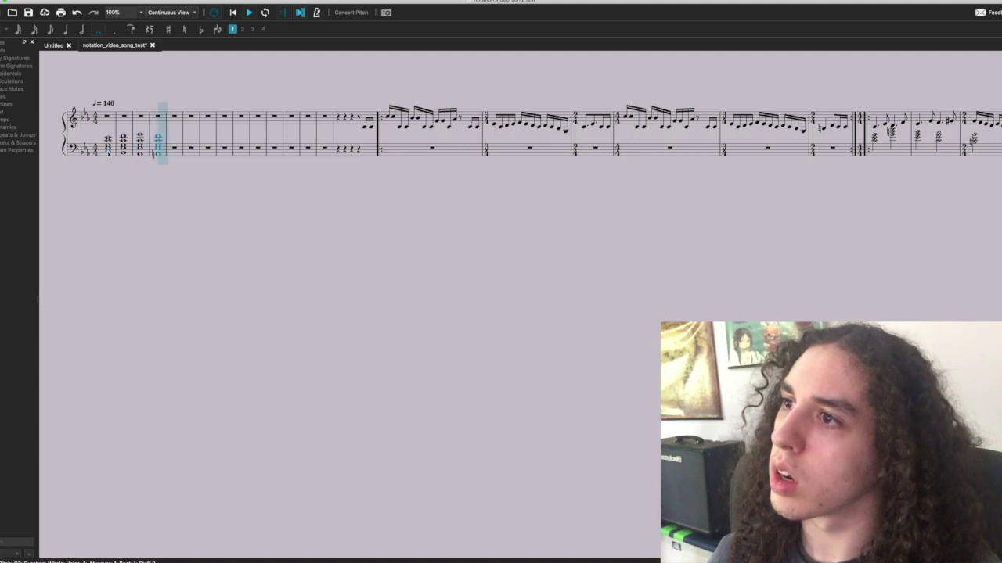
key("space")
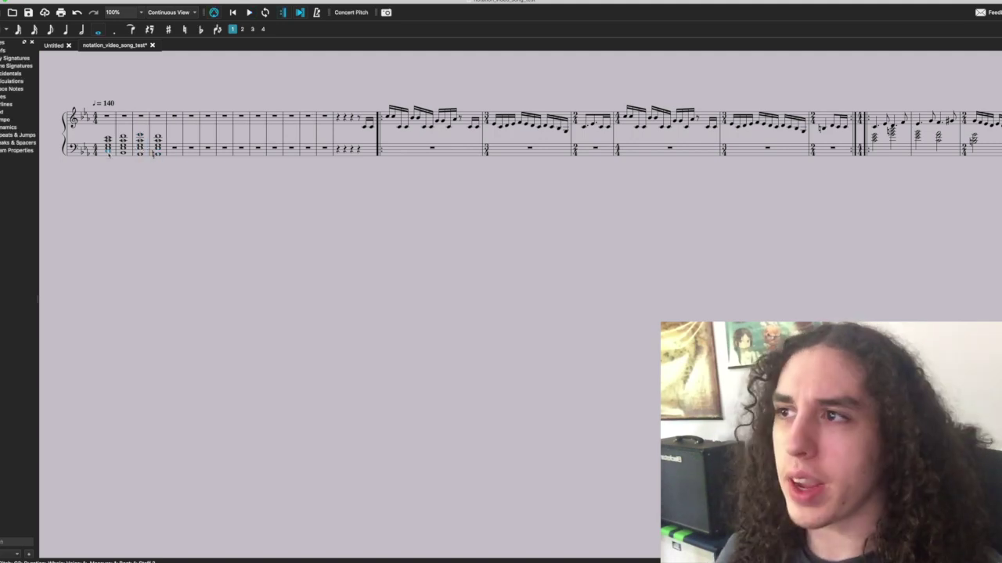
key("space")
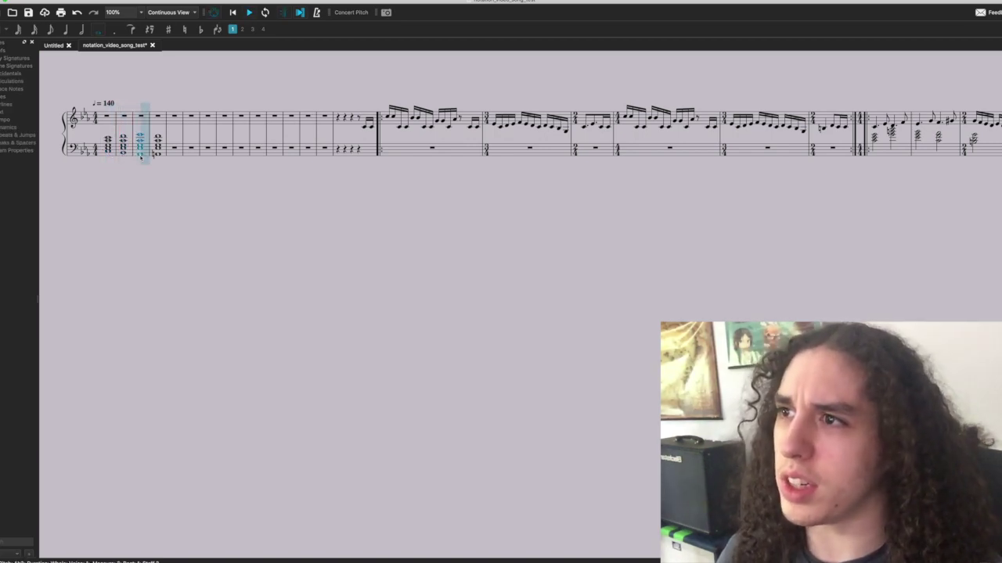
key("space")
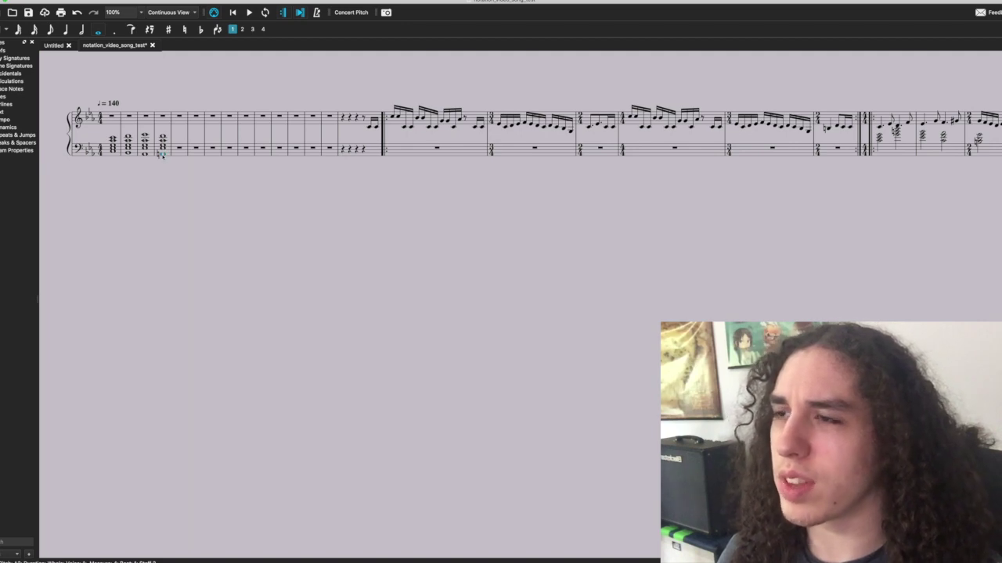
key("space")
key("space")
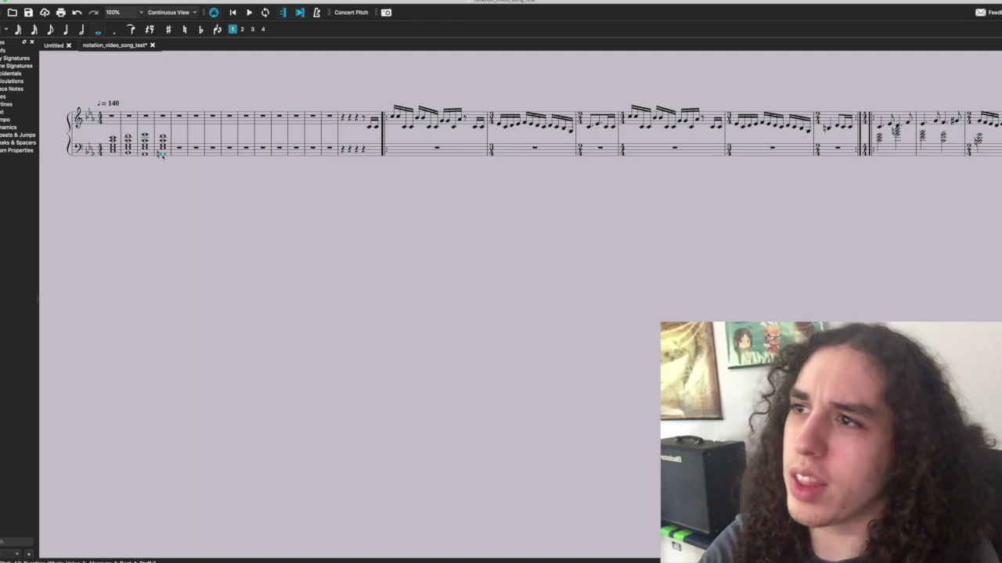
Examine the voice leading by stepping through the lowest and highest notes of the four chords.
key("Left")
key("Left")
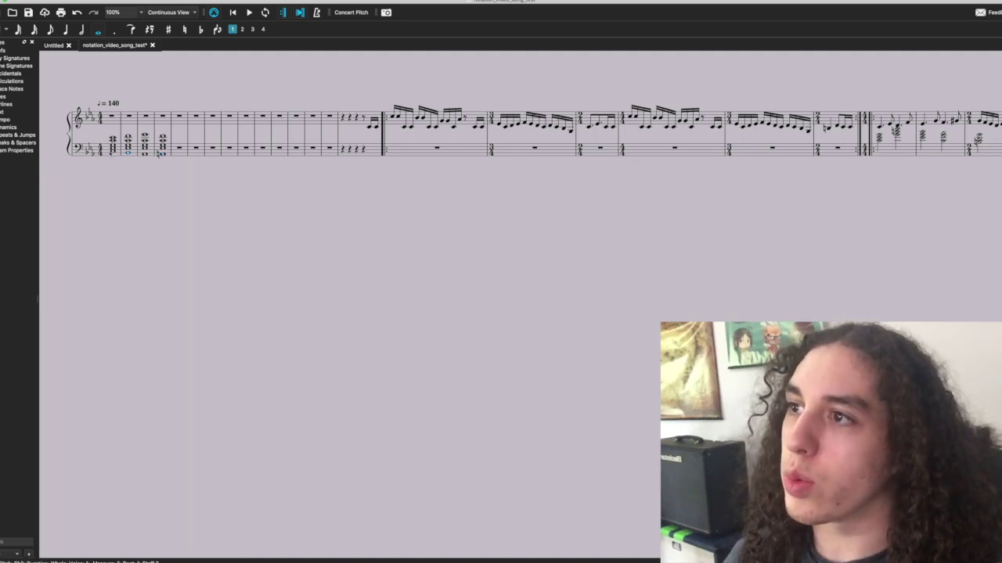
key("Left")
left_click(128, 153)
left_click(145, 154)
left_click(161, 154)
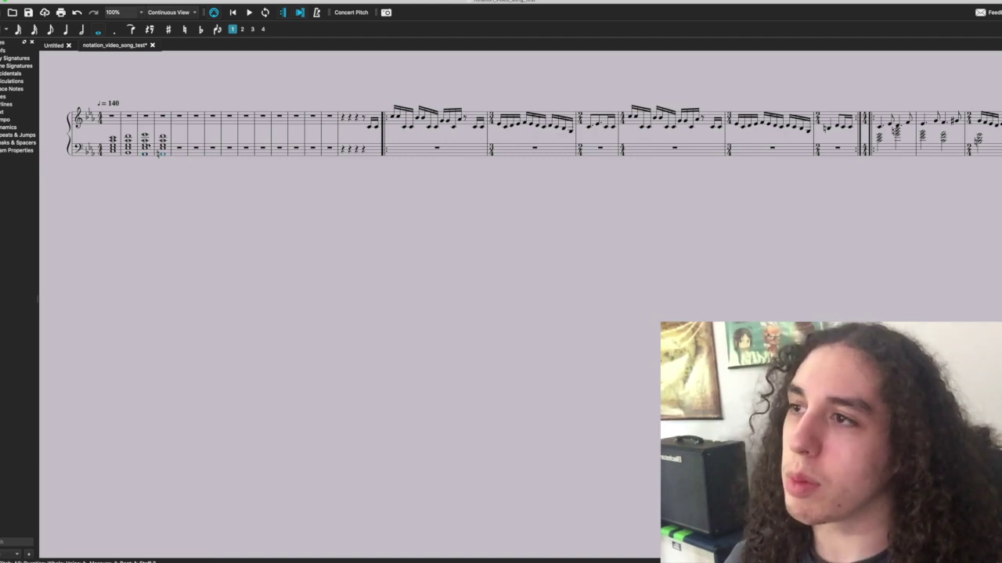
left_click(112, 138)
left_click(128, 136)
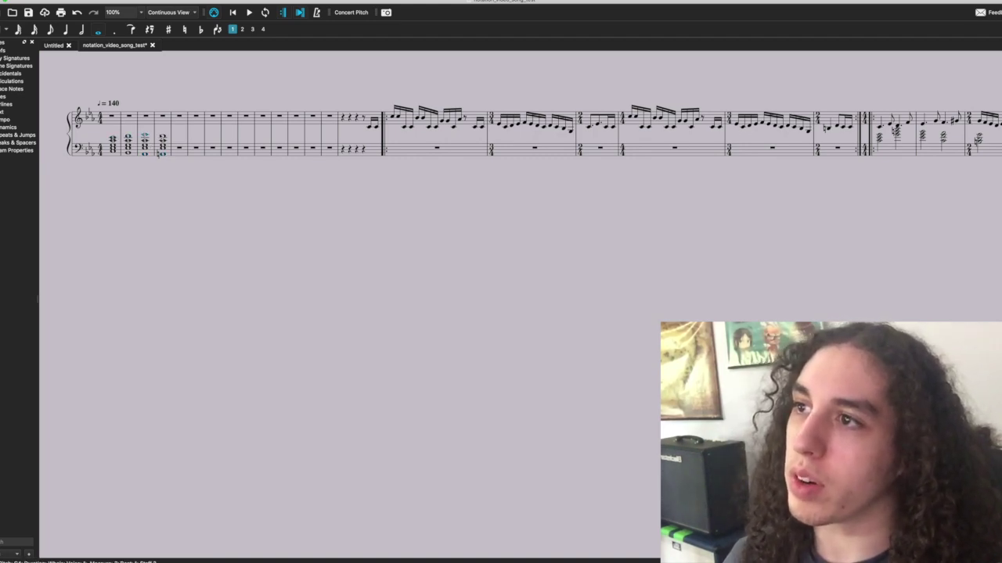
left_click(162, 136)
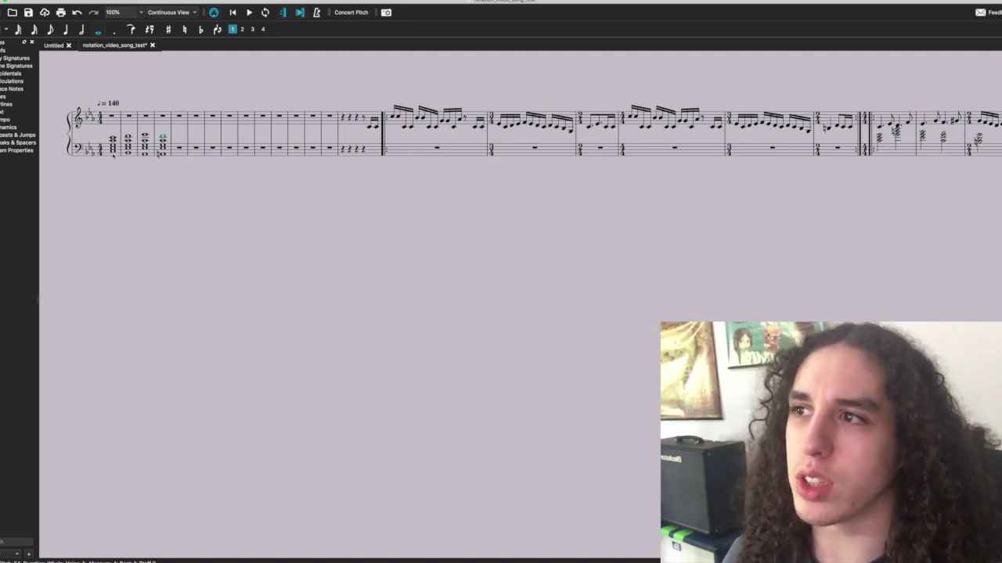
Listen to the four-chord introduction again from the first measure.
left_click(114, 151)
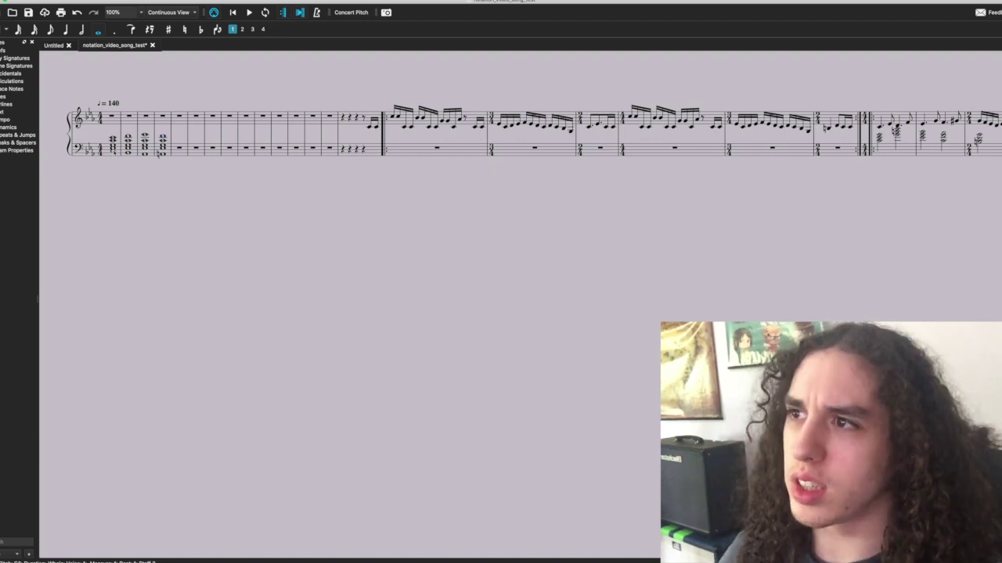
key("space")
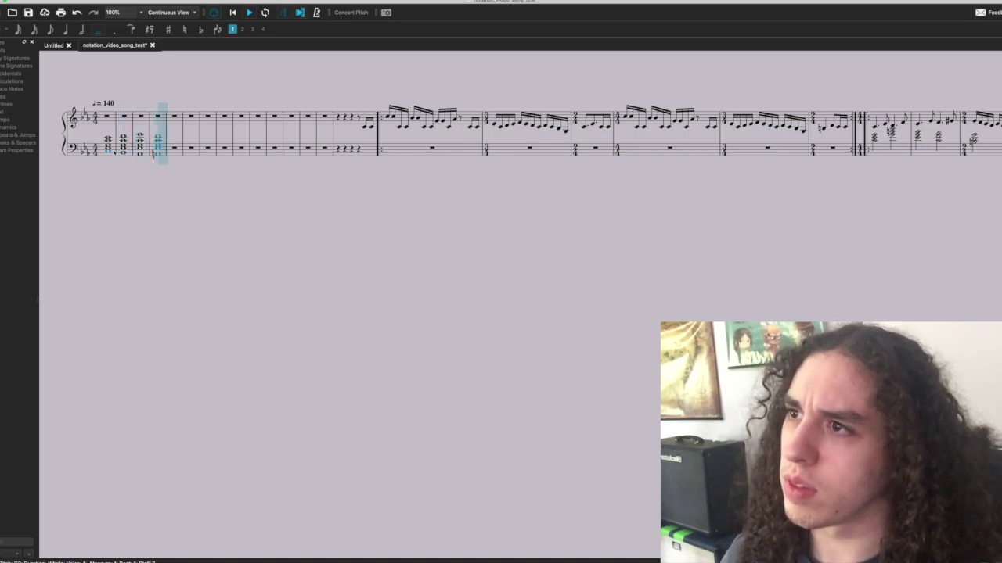
key("space")
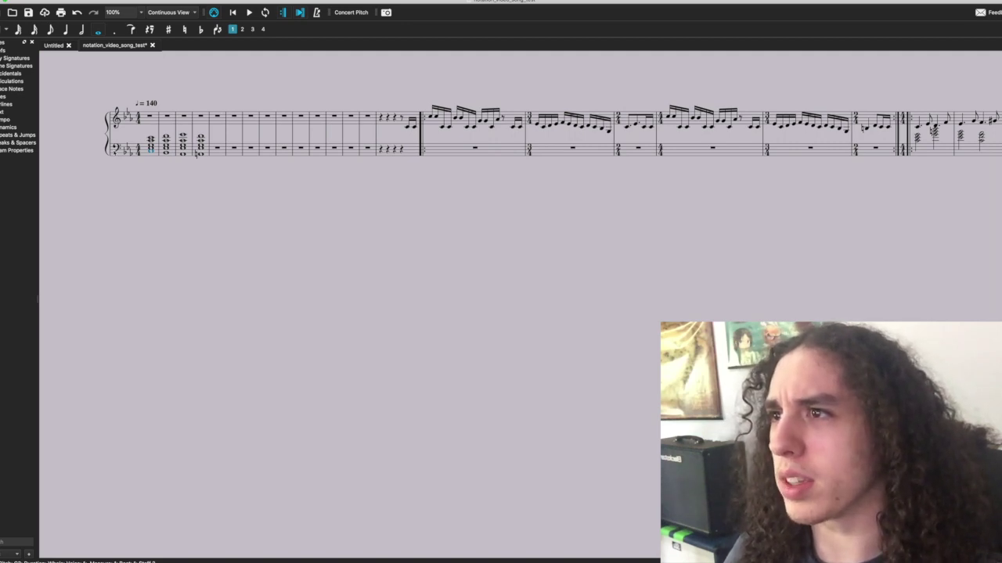
Copy the first measure's whole-note chord into the lower staff's fifth measure.
left_click(152, 153, "shift")
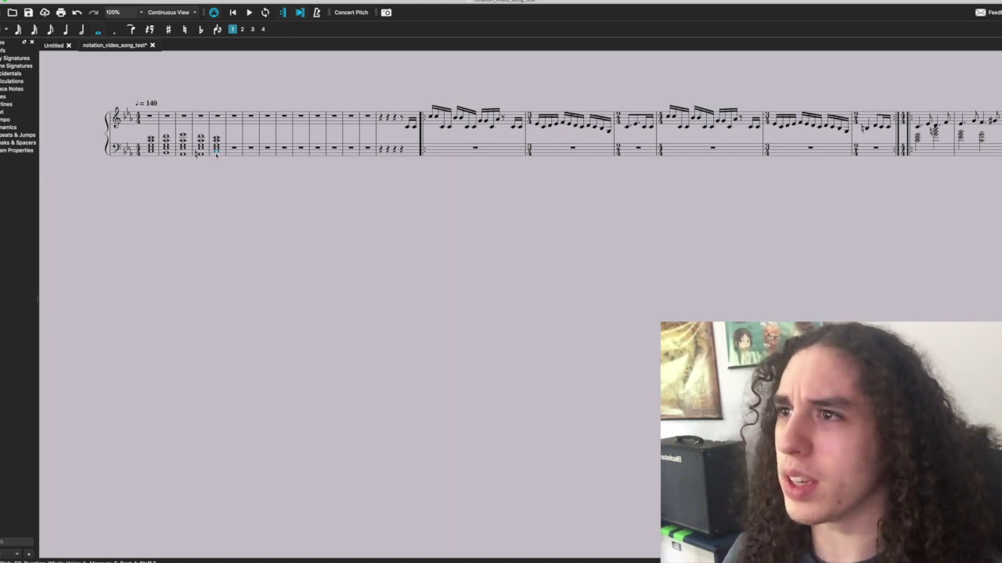
Enter a new whole-note chord in the lower staff's sixth measure, following the fifth measure's chord, and play it back.
left_click(218, 156)
key("r")
key("Up")
key("Down")
left_click(219, 154)
key("space")
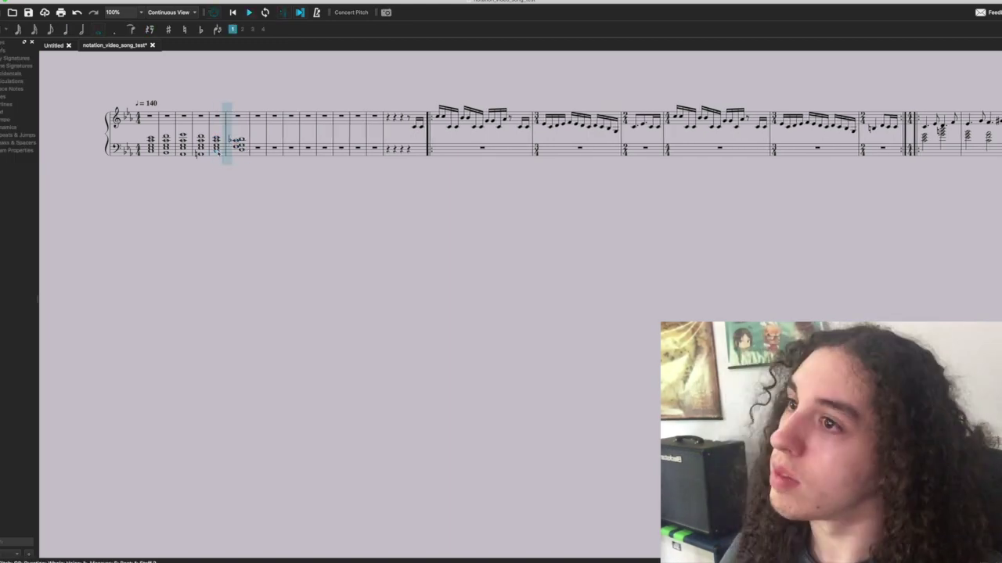
Add a close-voiced whole-note chord in the lower staff's seventh measure and audition it.
key("space")
key("Down")
key("Down")
key("Down")
key("space")
key("space")
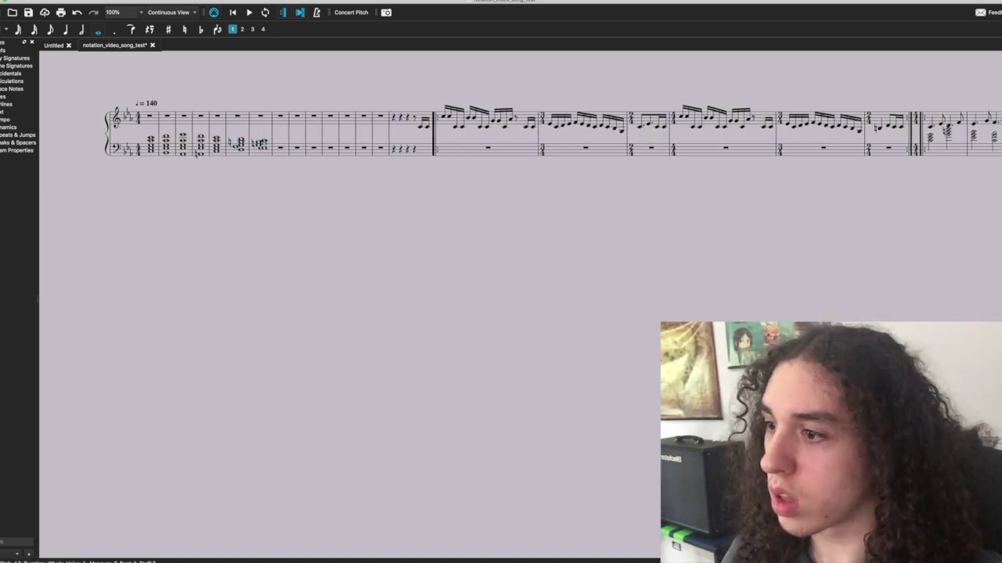
Enter a whole-note chord in the lower staff's eighth measure, undoing the widely spread version to leave a compact voicing.
key("Down")
key("Down")
key("r")
key("super+Up")
key("Down")
key("Down")
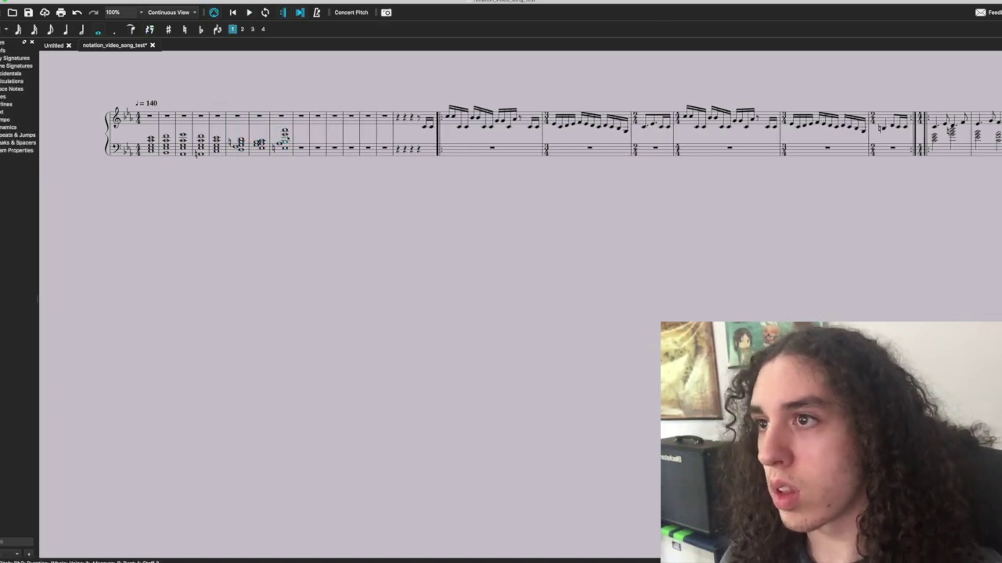
scroll(548, 130, "left", 2)
key("super+z")
key("super+z")
Play the chord progression from the first measure.
left_click(208, 146)
key("space")
key("space")
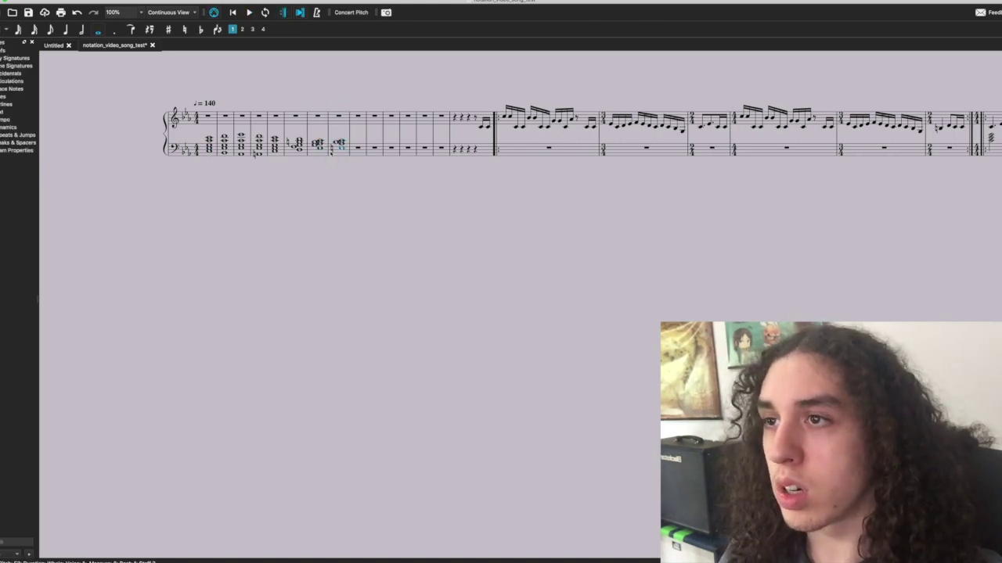
key("space")
key("space")
Add a compact whole-note chord in the lower staff's ninth measure and audition the progression.
key("r")
key("space")
key("space")
key("space")
key("space")
key("space")
key("space")
left_click(341, 147)
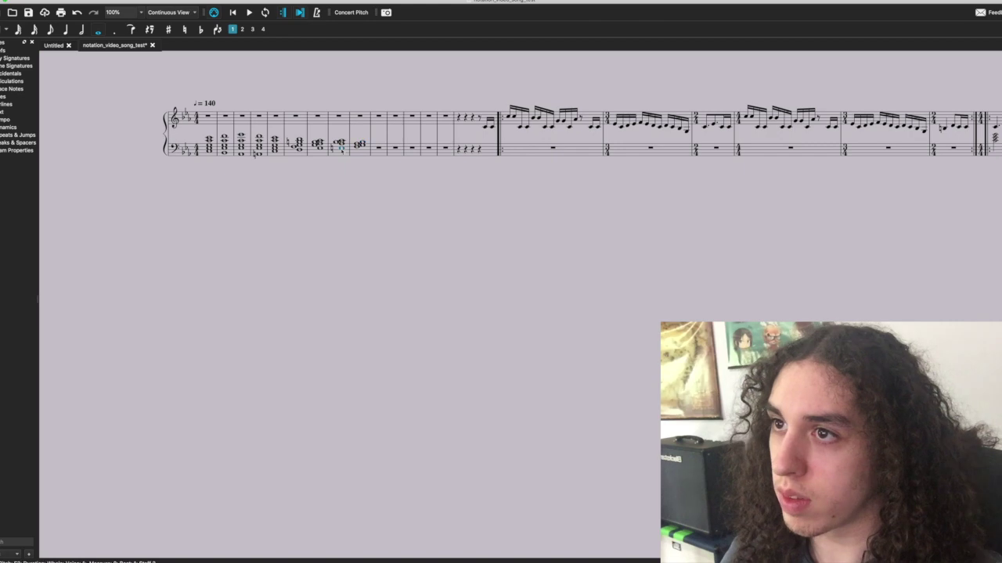
Enter a whole-note chord in the lower staff's tenth measure and play the progression from the first measure.
left_click(357, 147)
key("r")
key("space")
key("space")
left_click(209, 152)
key("space")
key("space")
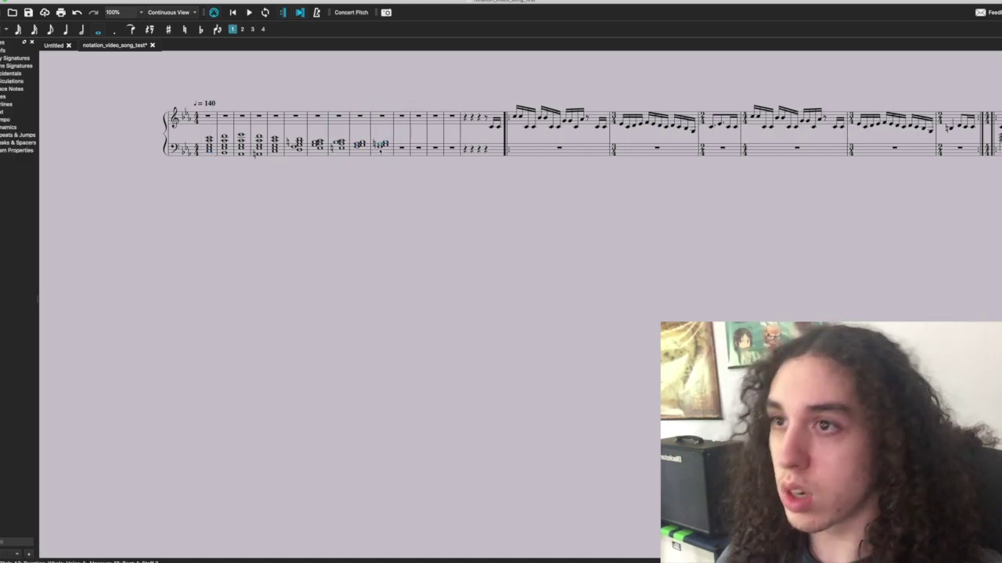
Extend the progression with whole-note chords in the lower staff's measures 11, 12 and 13, and play it from the start.
key("r")
key("r")
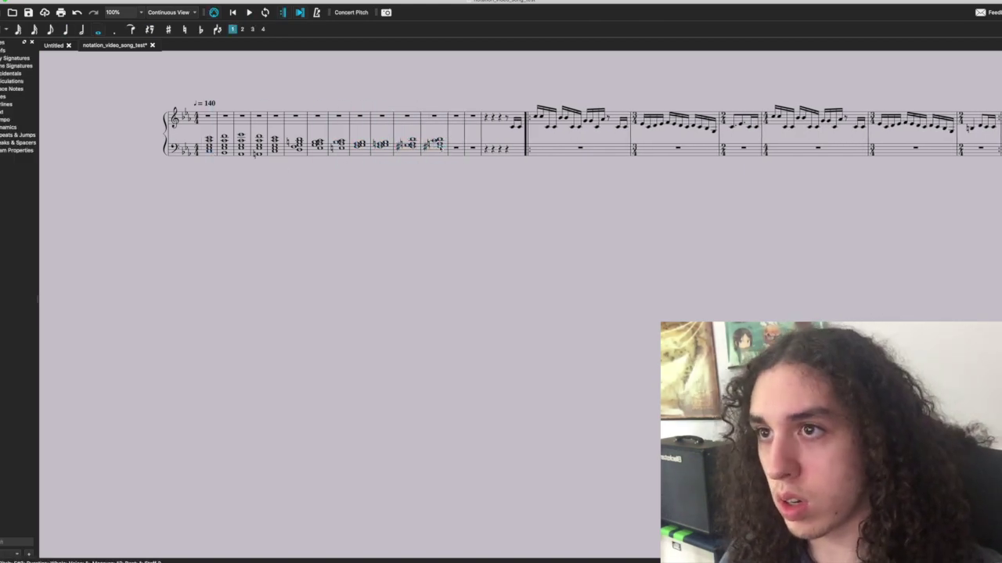
key("r")
key("space")
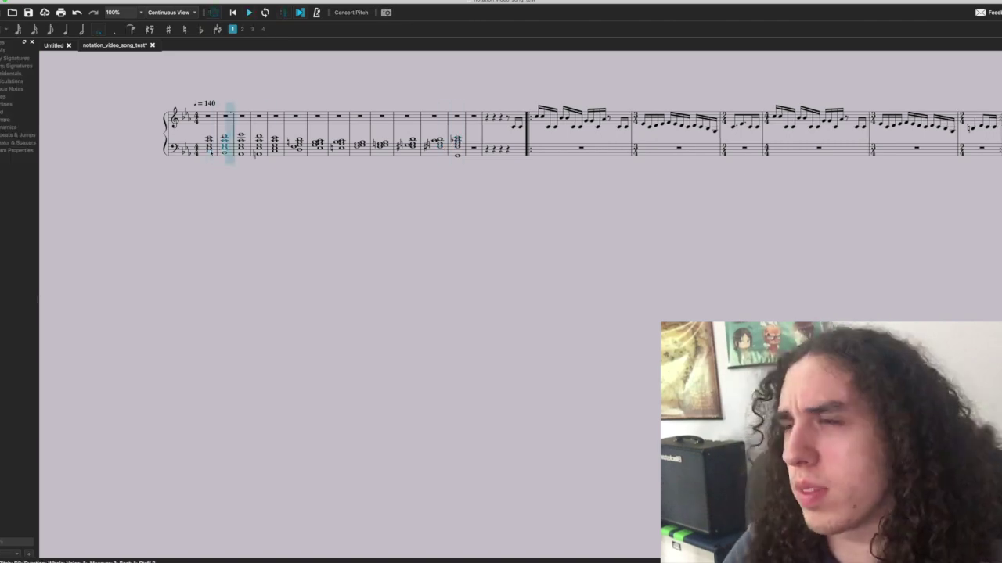
key("space")
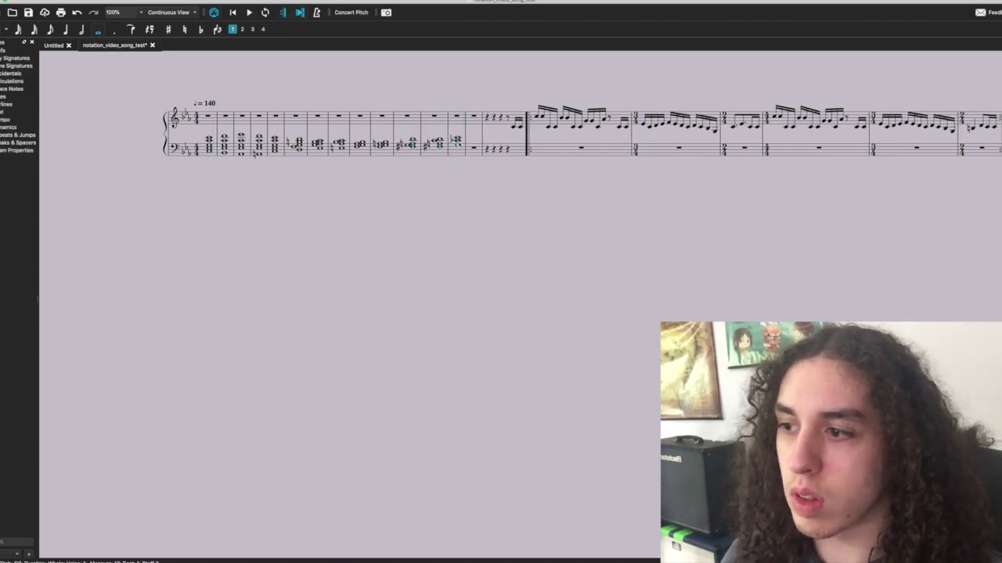
Try alternative voicings for the thirteenth measure's chord, including one placed at the bottom of the lower staff.
key("r")
key("space")
key("space")
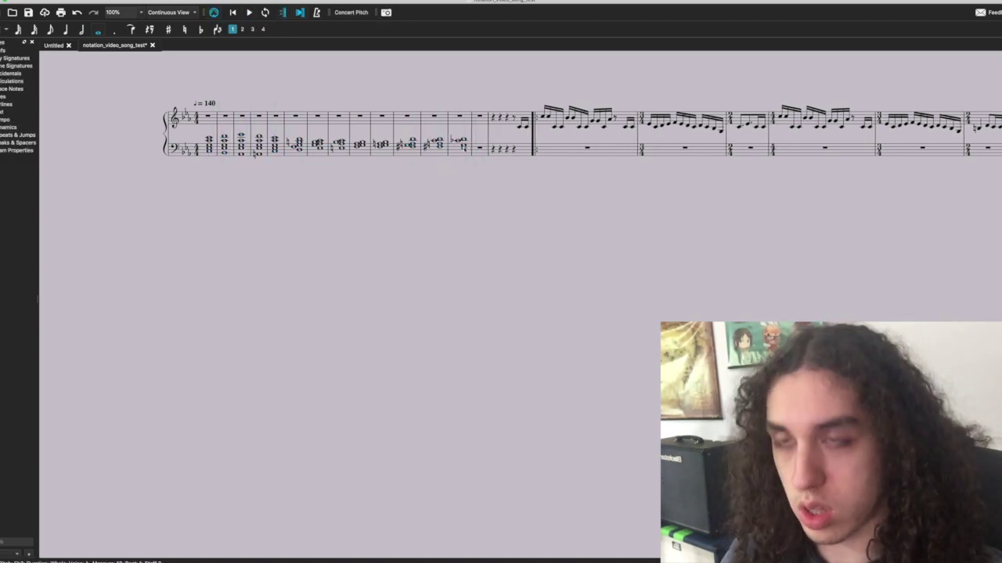
key("space")
key("space")
key("Down")
key("Down")
key("Down")
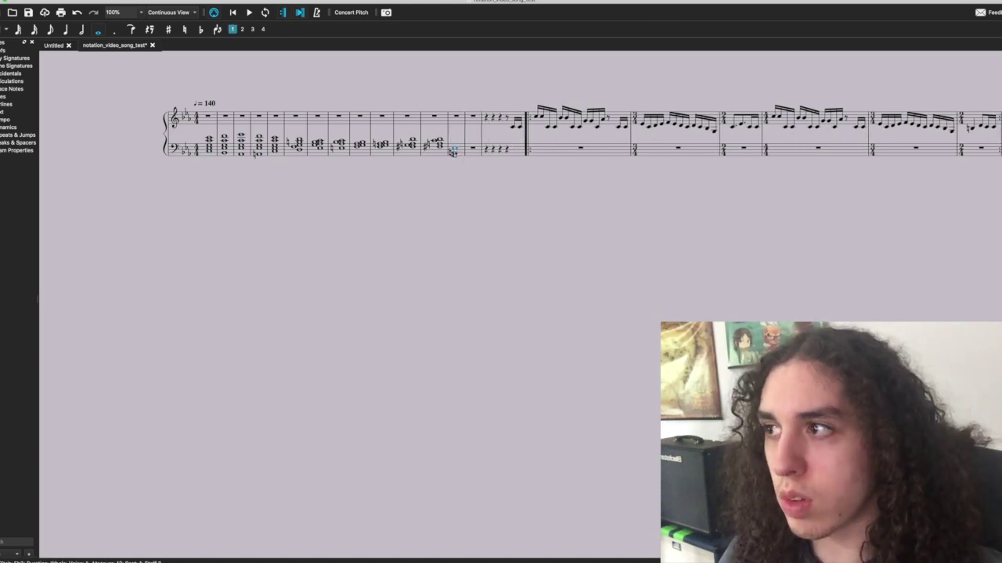
Revoice the thirteenth measure's chord as a wide spread with a low bass note and audition it.
key("Up")
key("Up")
key("Up")
key("space")
key("space")
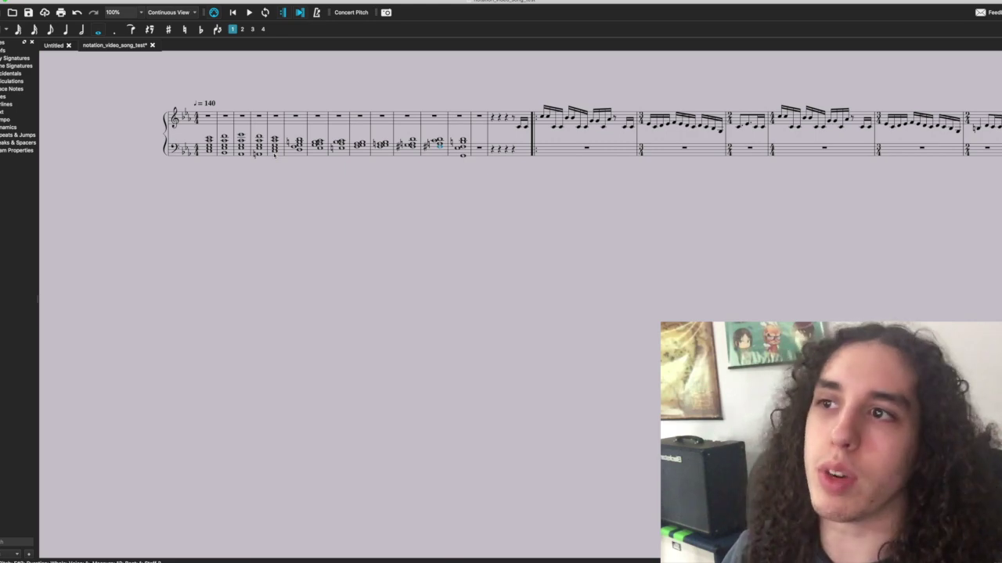
Play the new chords from the fifth measure.
left_click(275, 153)
key("space")
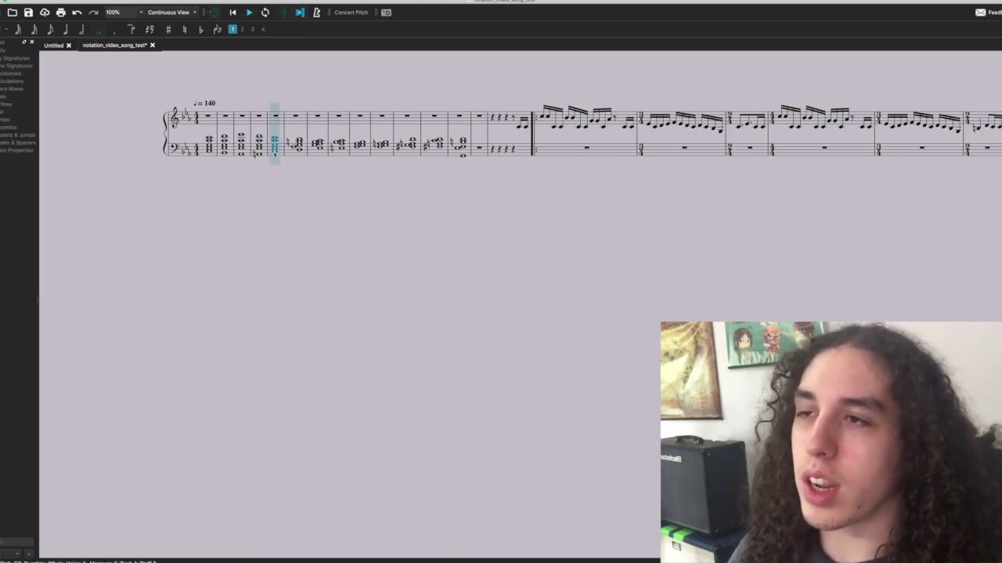
key("space")
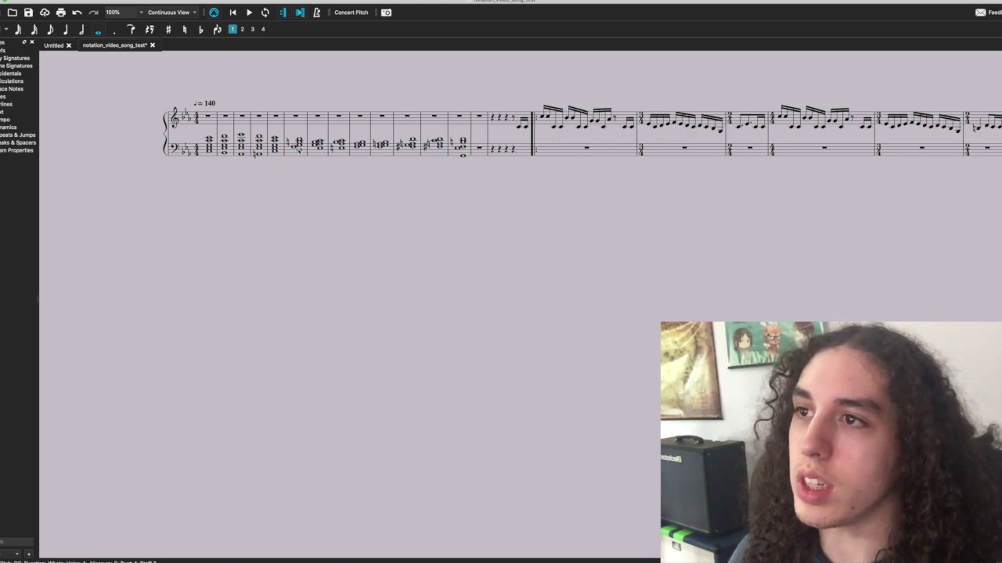
Examine the individual notes of the chords in measures five and six to compare their voice leading.
left_click(276, 139)
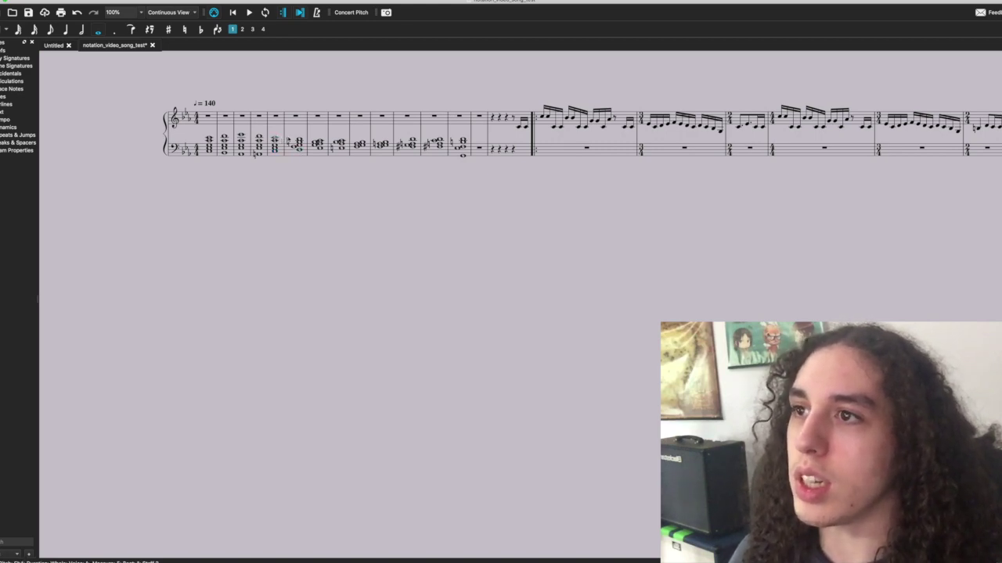
left_click(299, 140)
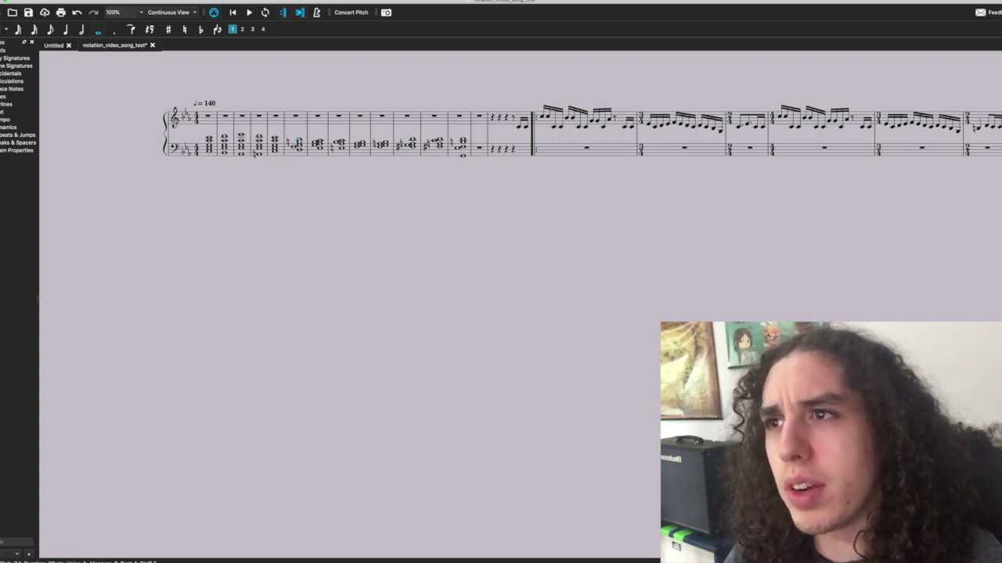
scroll(277, 152, "left", 1)
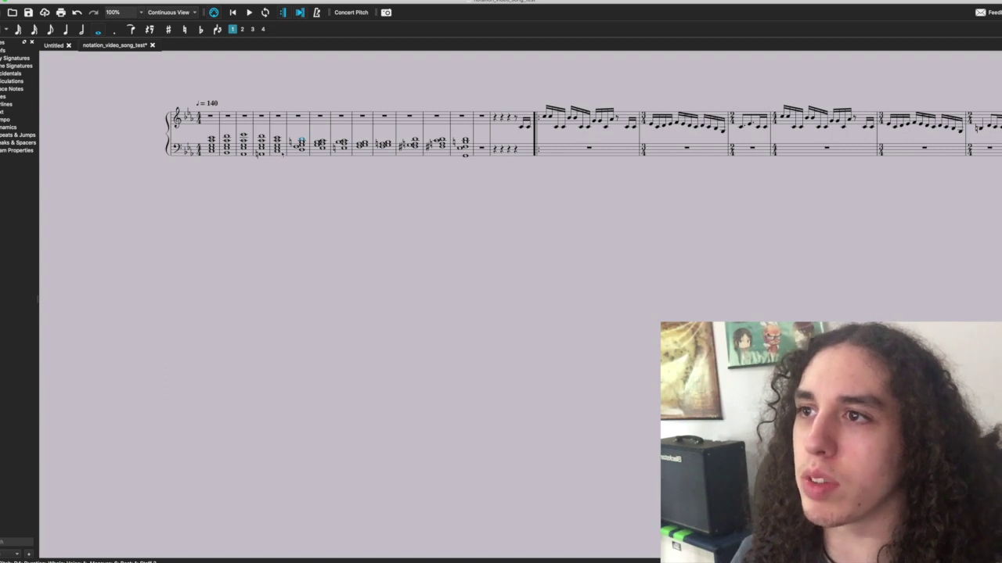
left_click(277, 149)
left_click(299, 146)
scroll(299, 148, "right", 1)
left_click(295, 145)
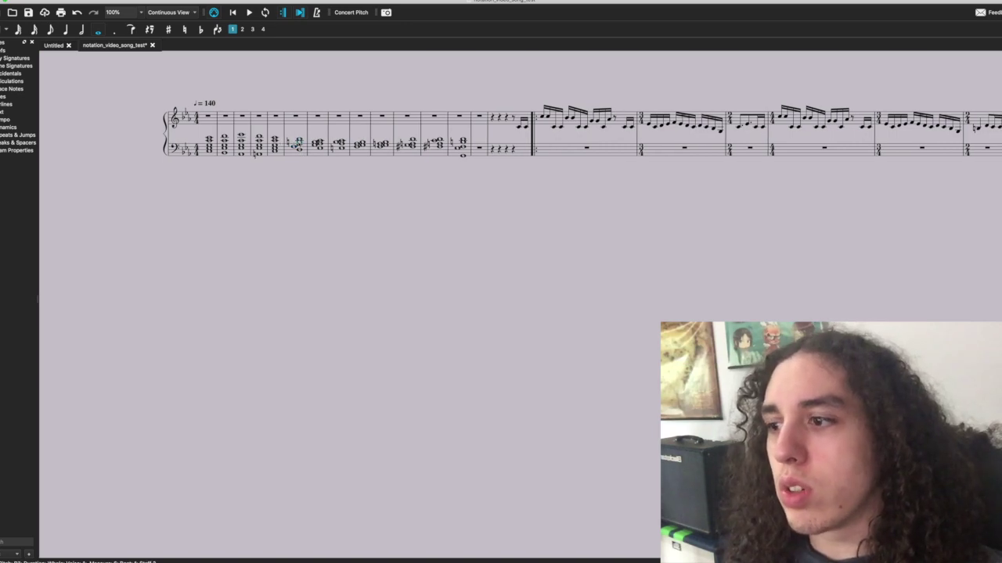
scroll(299, 146, "left", 1)
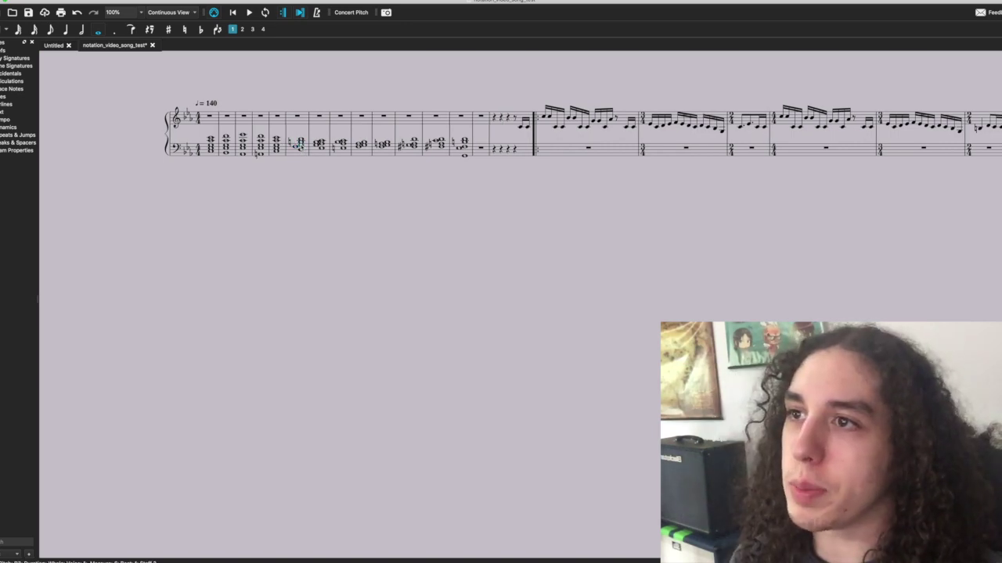
left_click(296, 147)
scroll(296, 147, "left", 1)
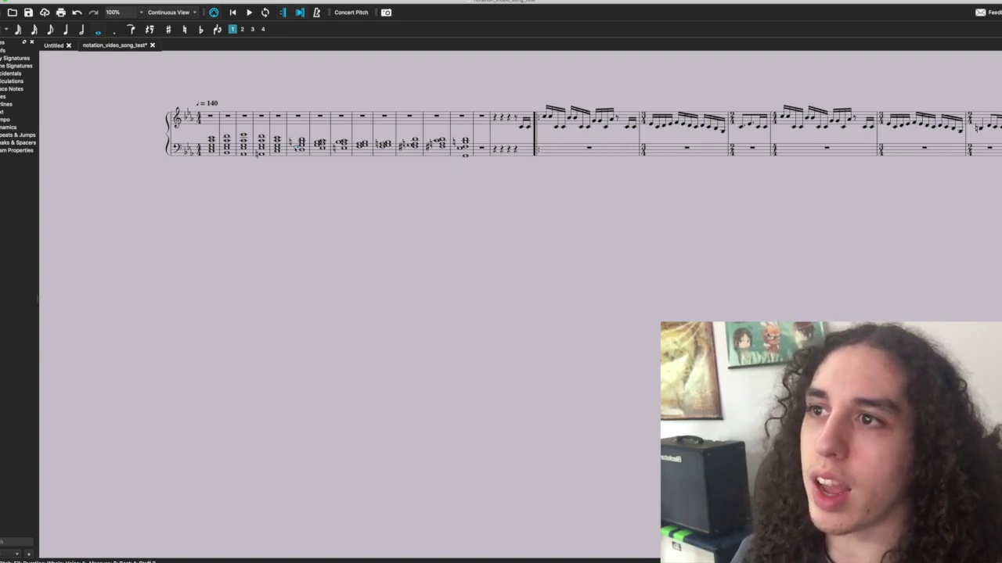
left_click(301, 145)
left_click(302, 142)
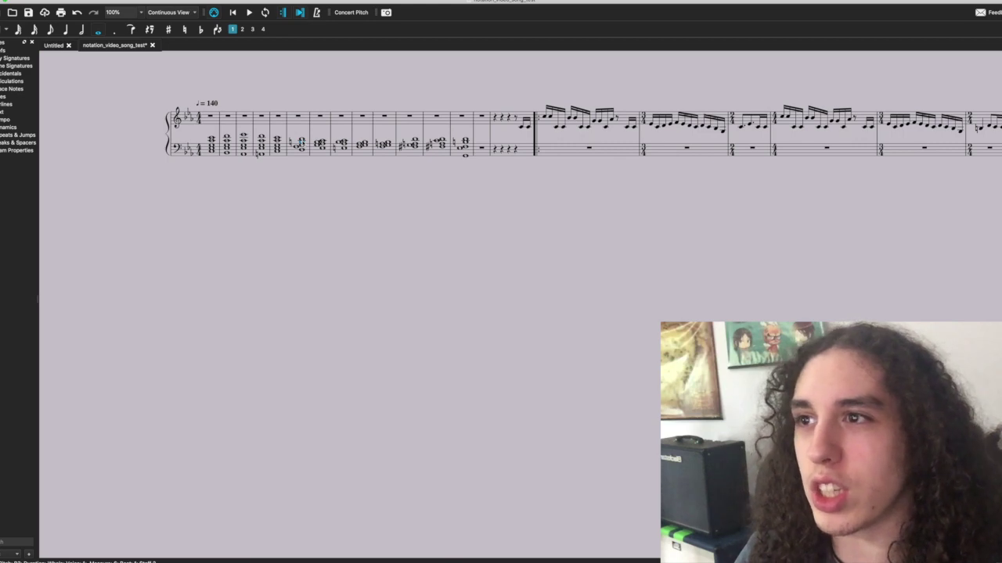
Listen to the transition from the fifth measure's chord through the sixth and seventh.
key("space")
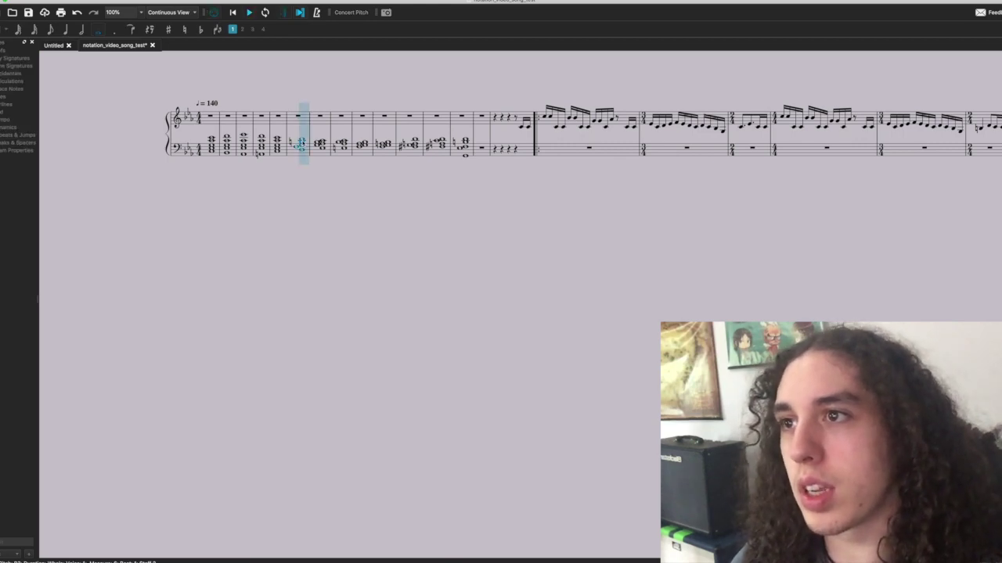
key("space")
key("space")
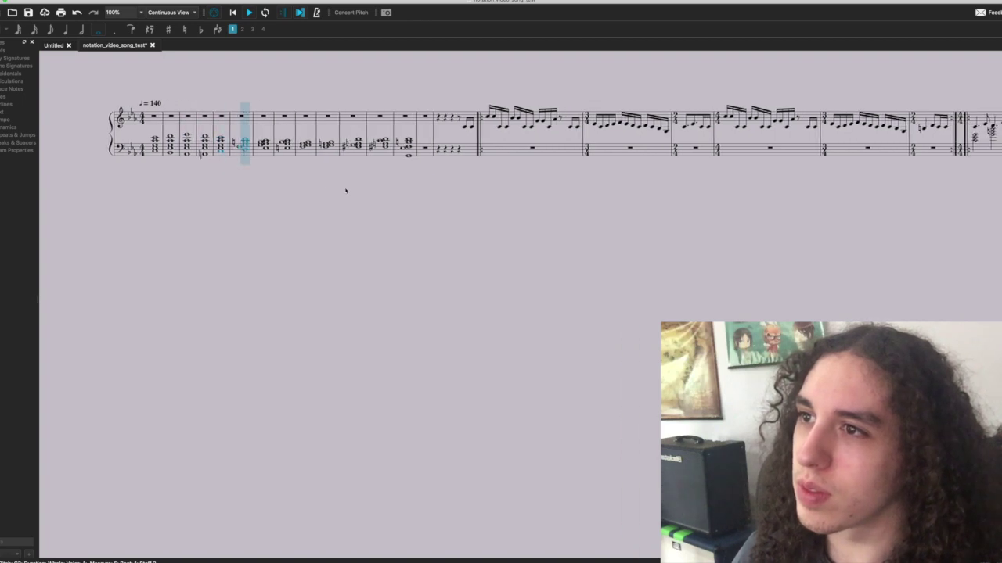
key("space")
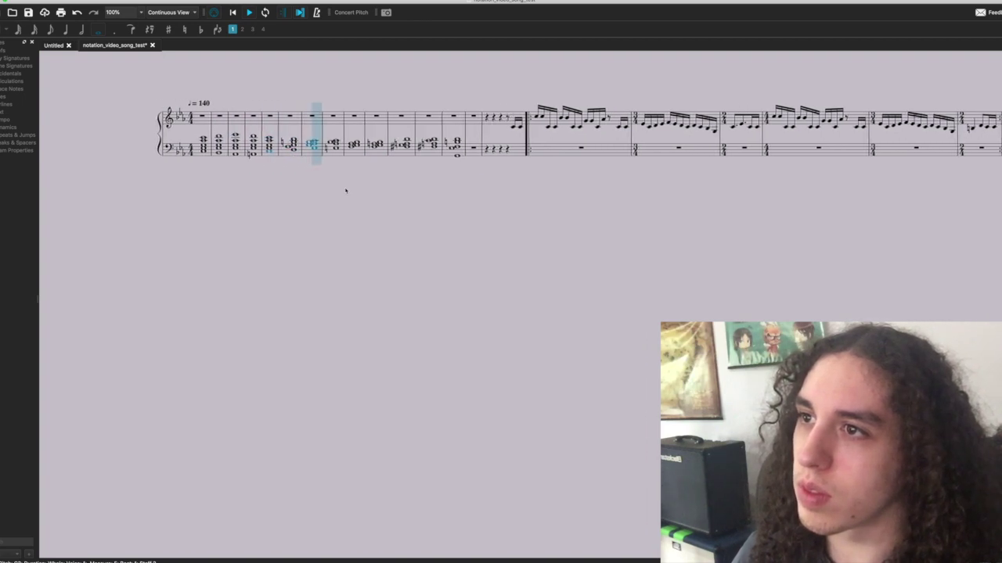
Step through the notes of the seventh measure's chord from lowest to highest and back.
left_click(309, 148)
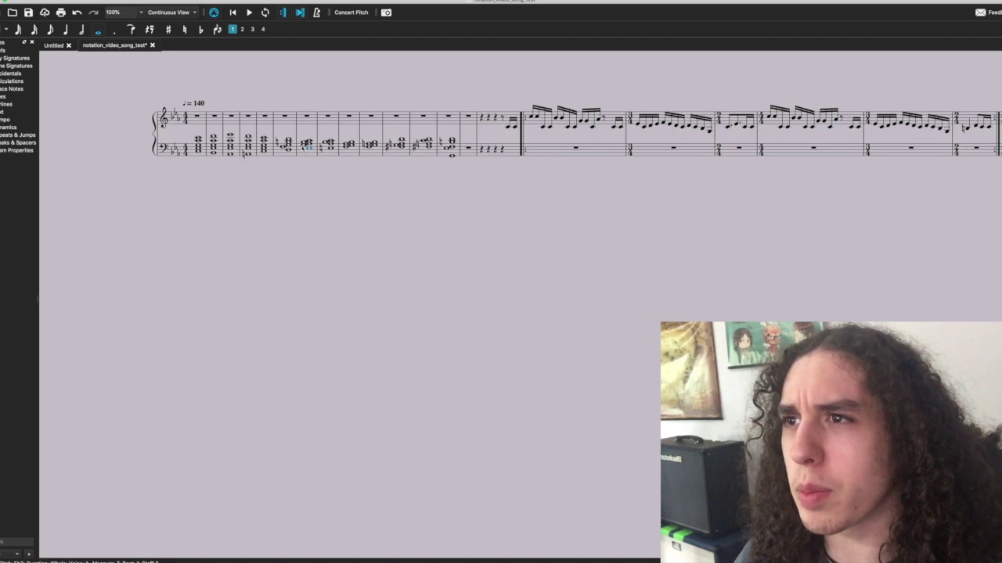
left_click(309, 144)
left_click(304, 144)
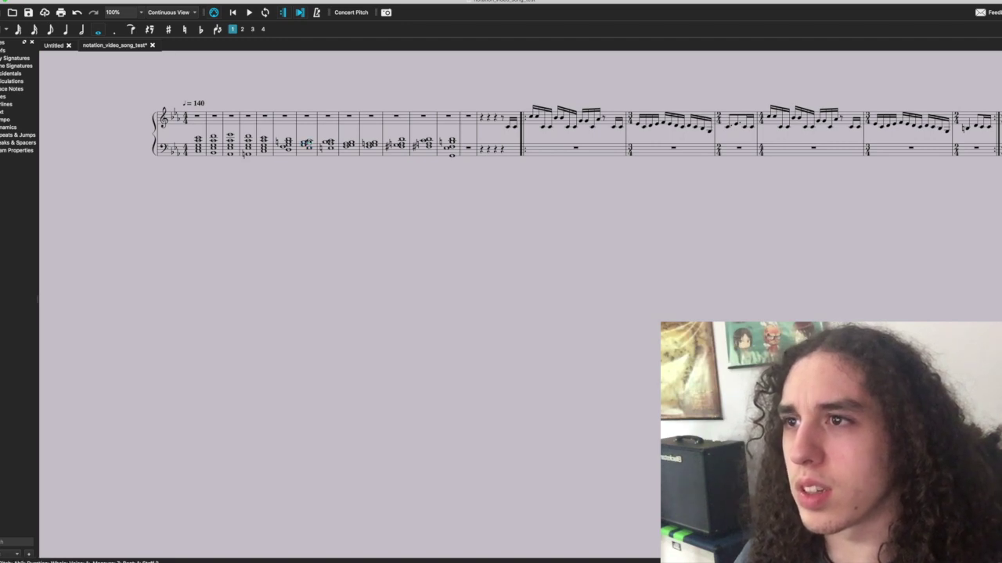
key("Up")
key("Up")
key("Up")
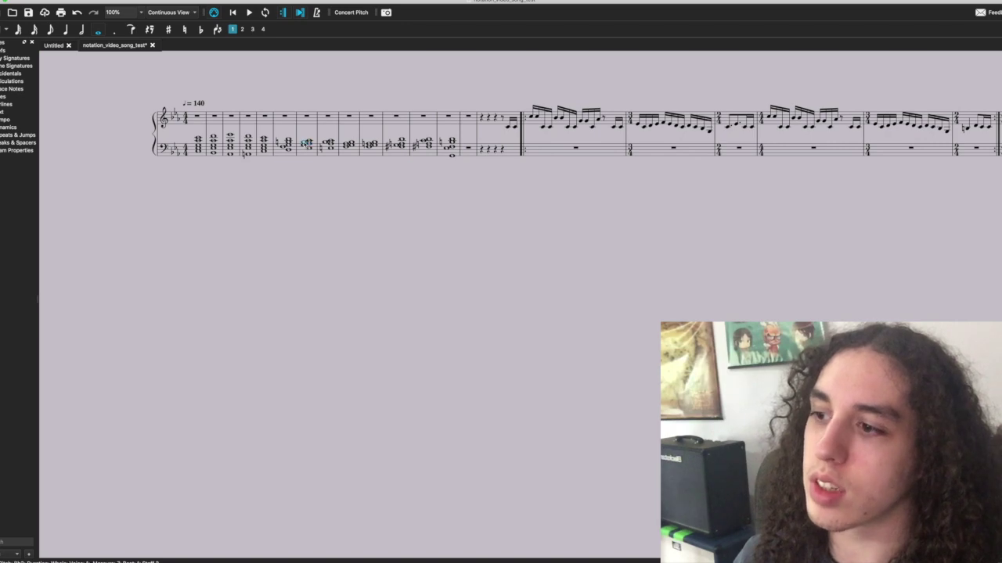
key("Up")
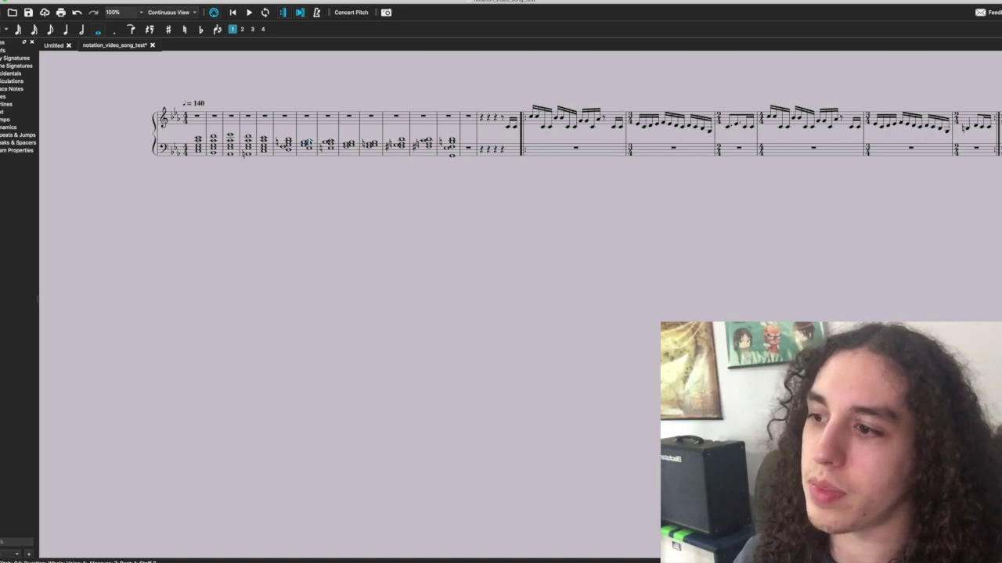
key("Down")
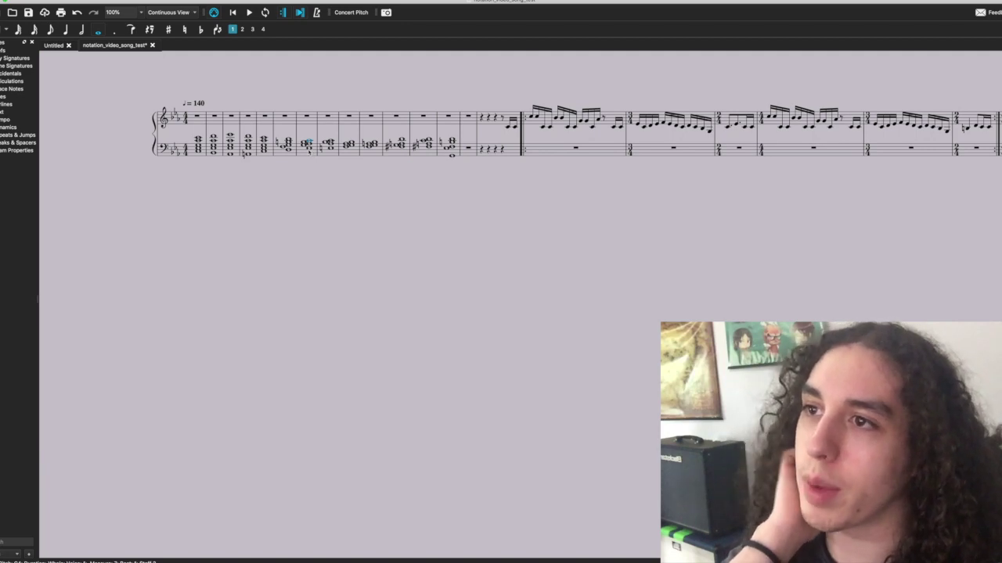
key("Down")
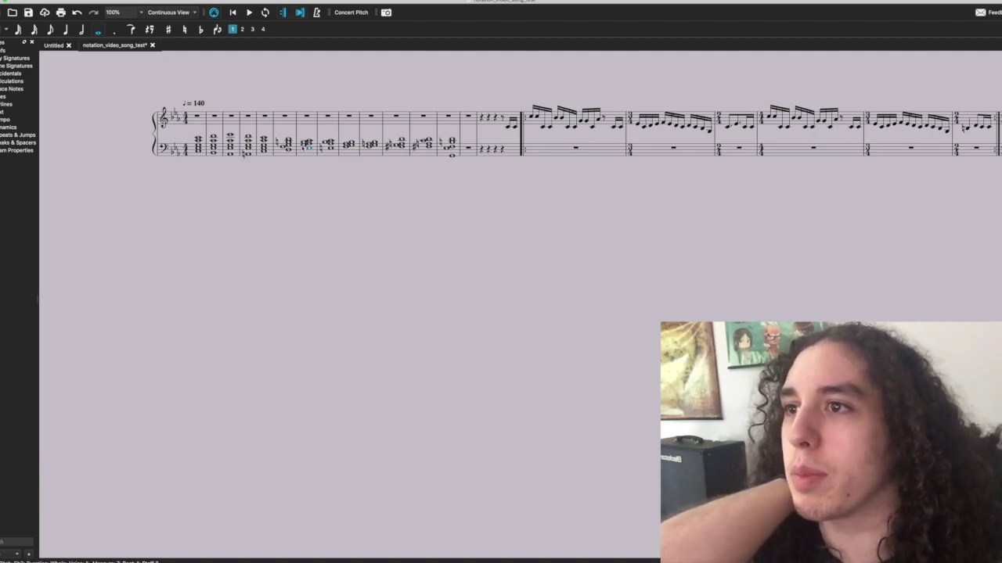
key("Down")
Check the upper and inner voices of the seventh measure's chord again and compare them with the sixth measure's chord.
left_click(308, 142)
key("alt+Down")
key("alt+Up")
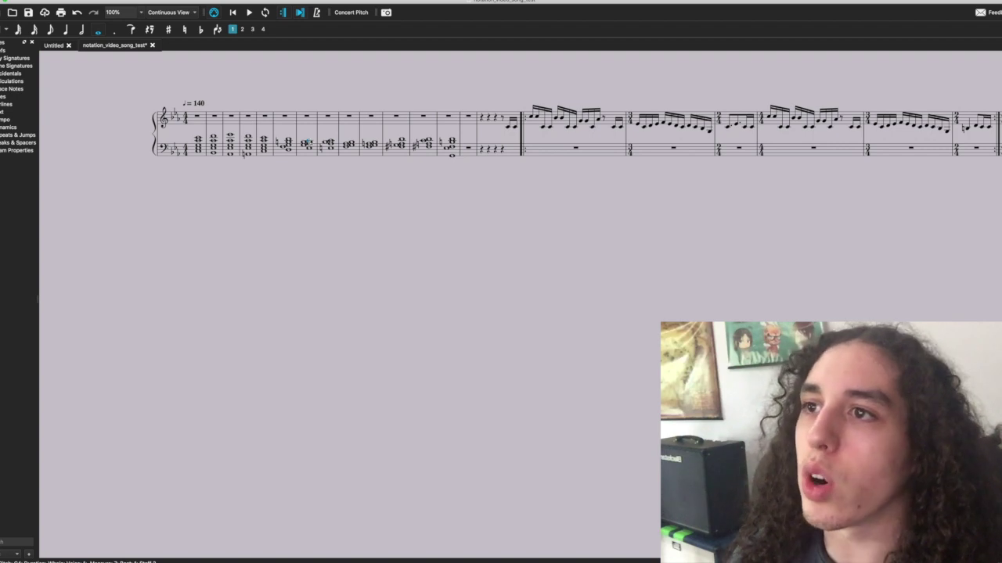
key("alt+Up")
key("alt+Up")
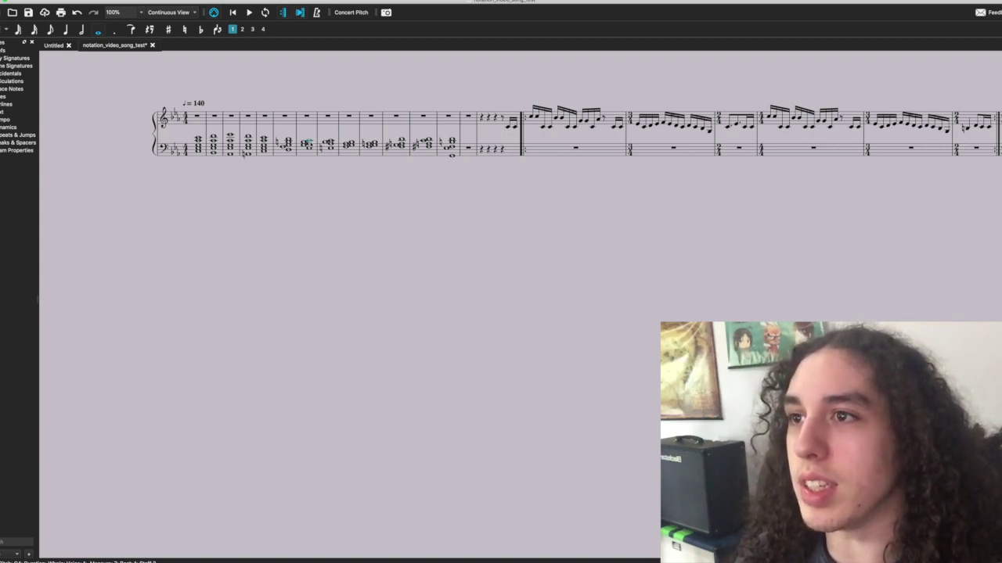
left_click(305, 142)
left_click(305, 145)
key("alt+Down")
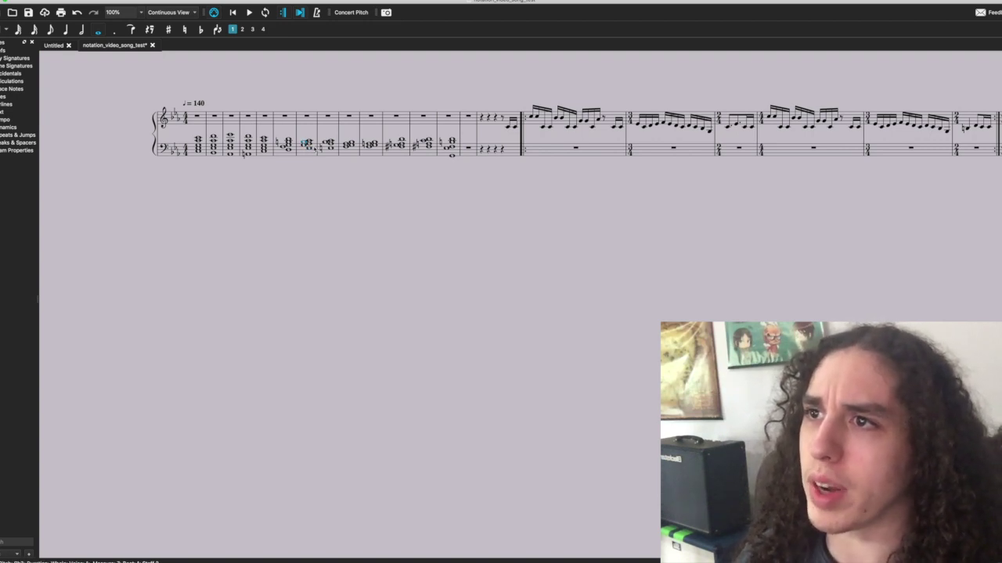
left_click(307, 144)
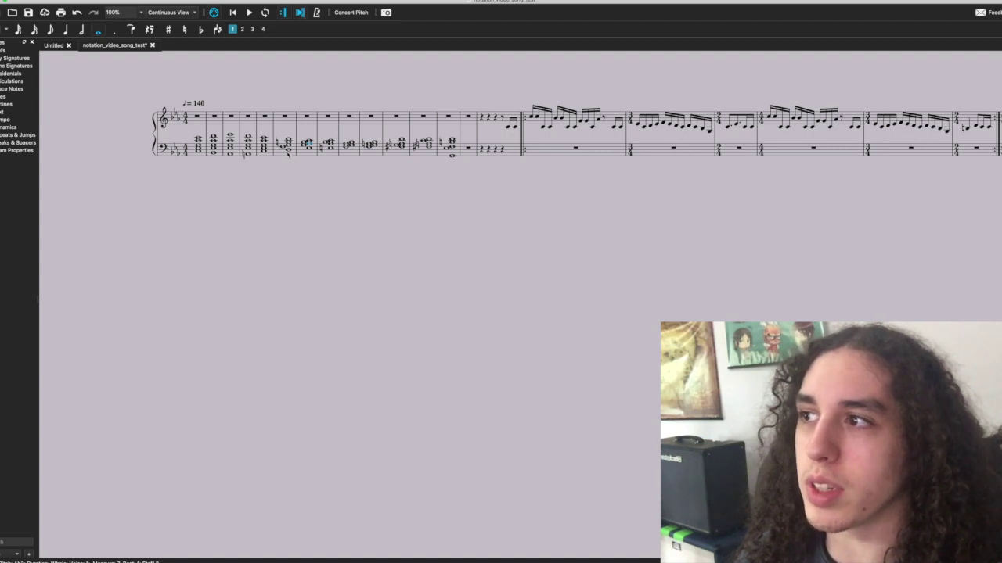
left_click_drag(288, 152, 276, 150)
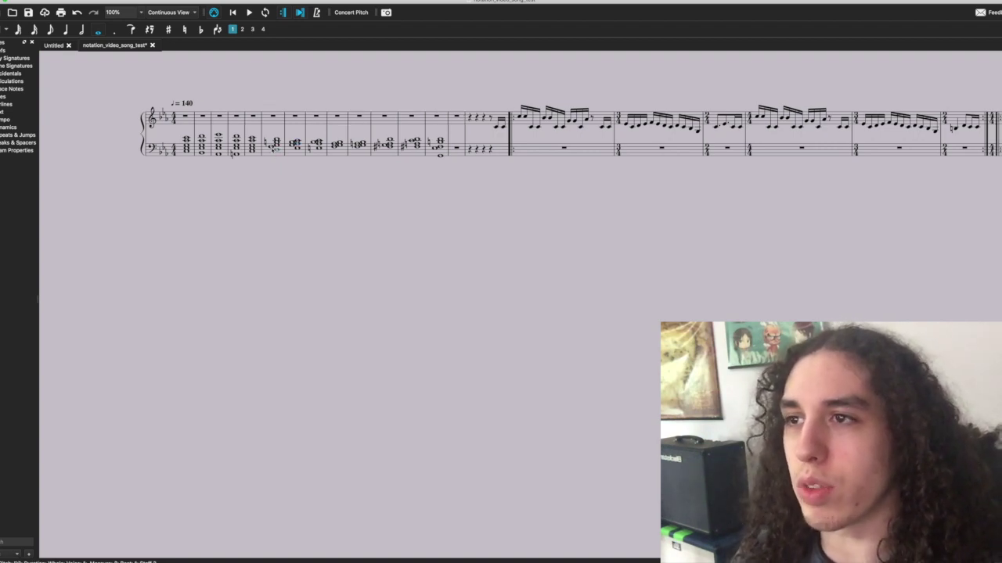
Undo the last pitch change in the seventh measure's chord and listen on into the eighth measure.
key("ctrl+z")
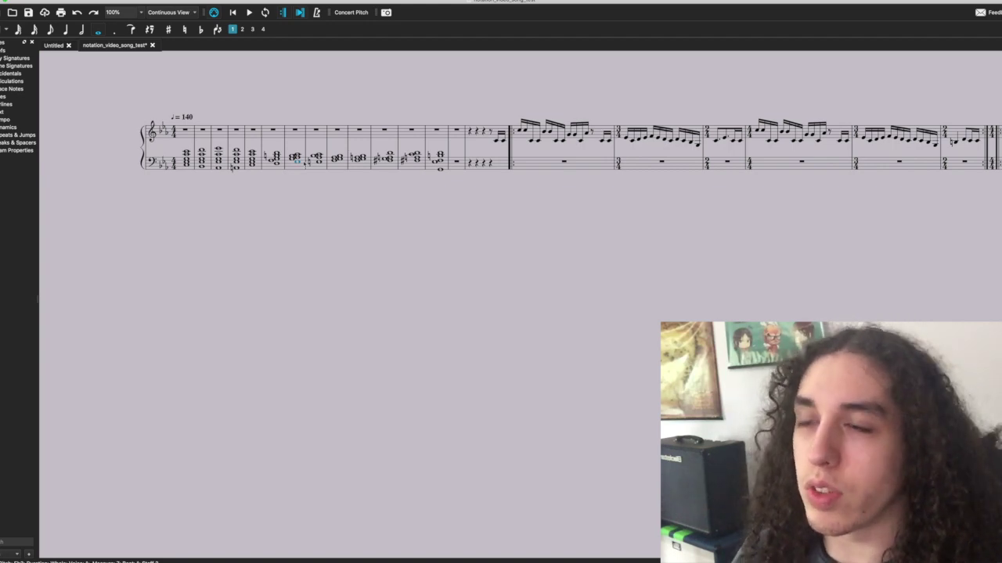
key("space")
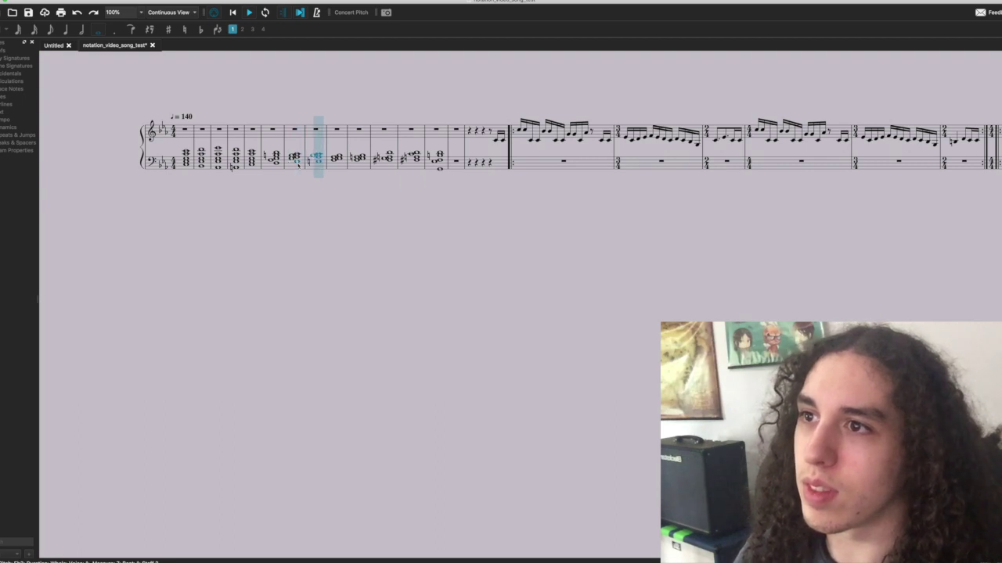
key("n")
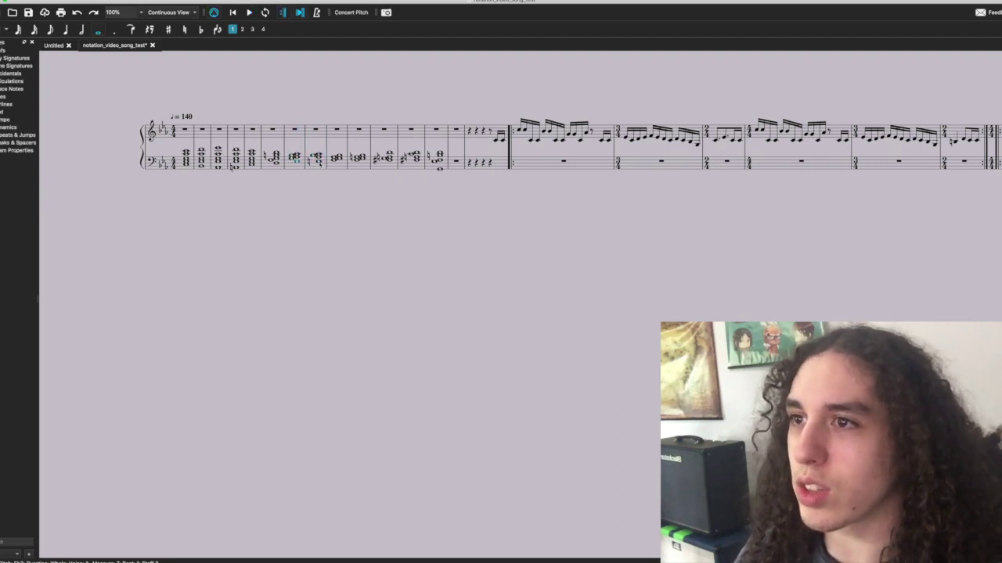
Examine the notes of the eighth measure's chord one by one, from the upper voices down to the lowest.
left_click(318, 157)
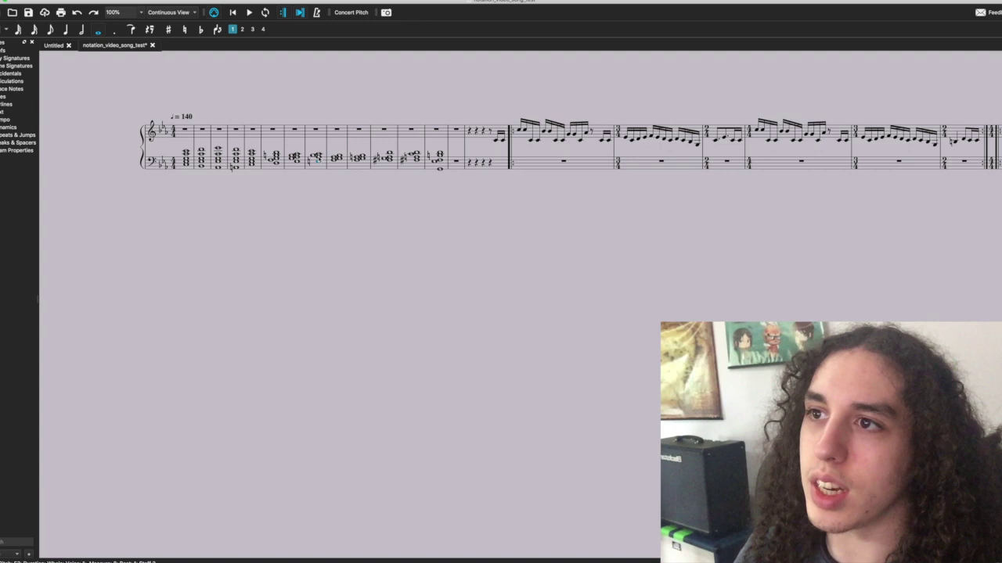
left_click(318, 155)
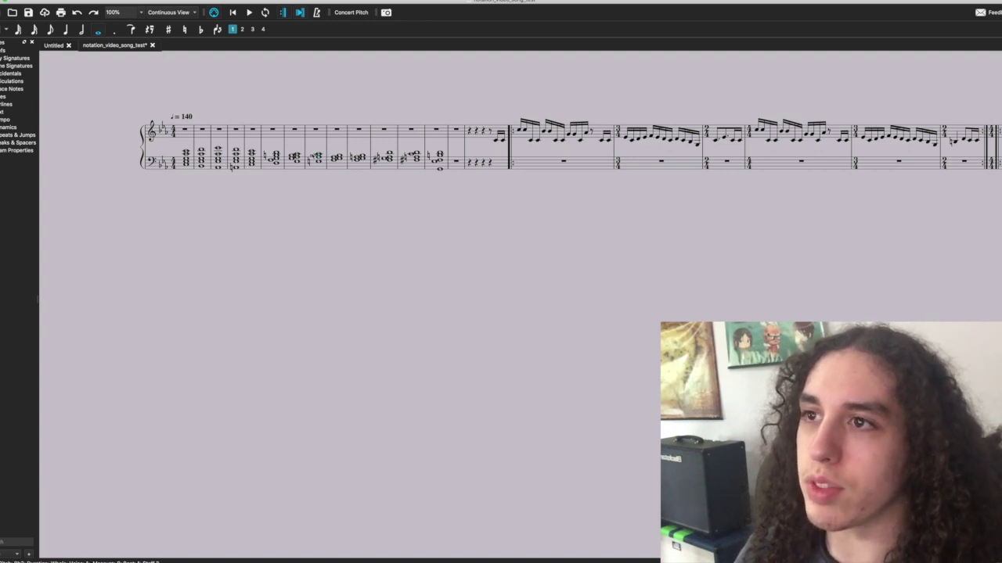
left_click(317, 155)
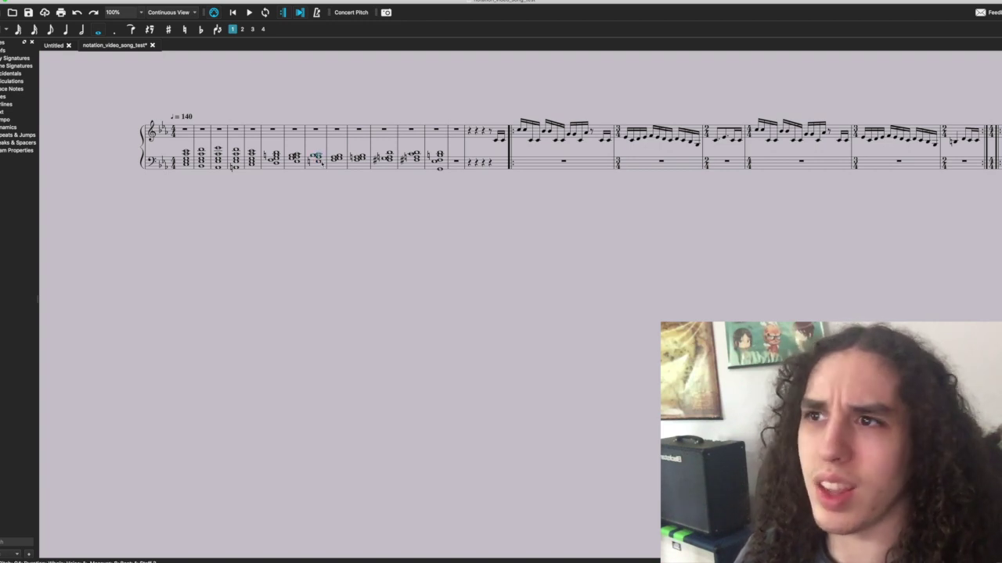
key("Up")
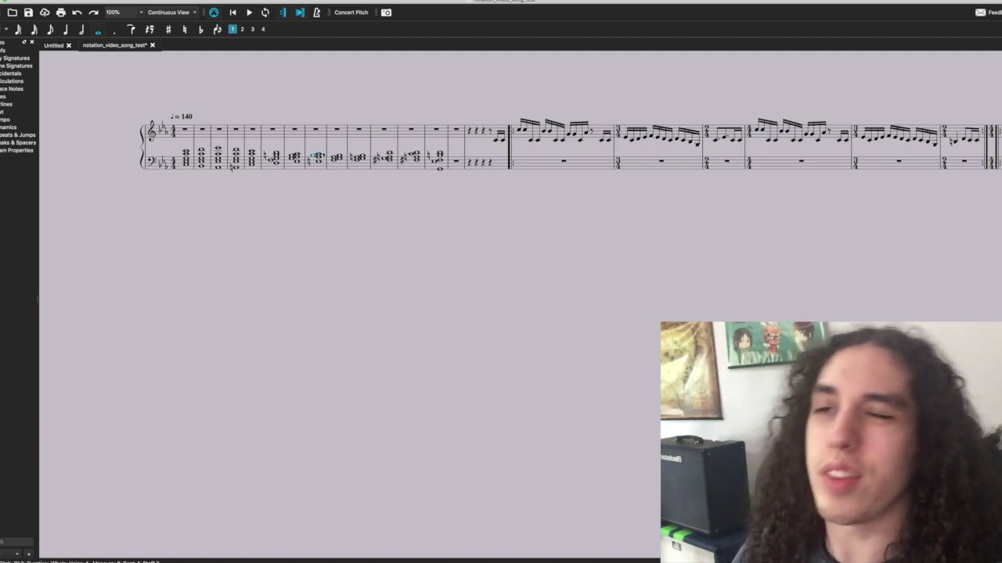
left_click(318, 155)
key("Down")
key("Down")
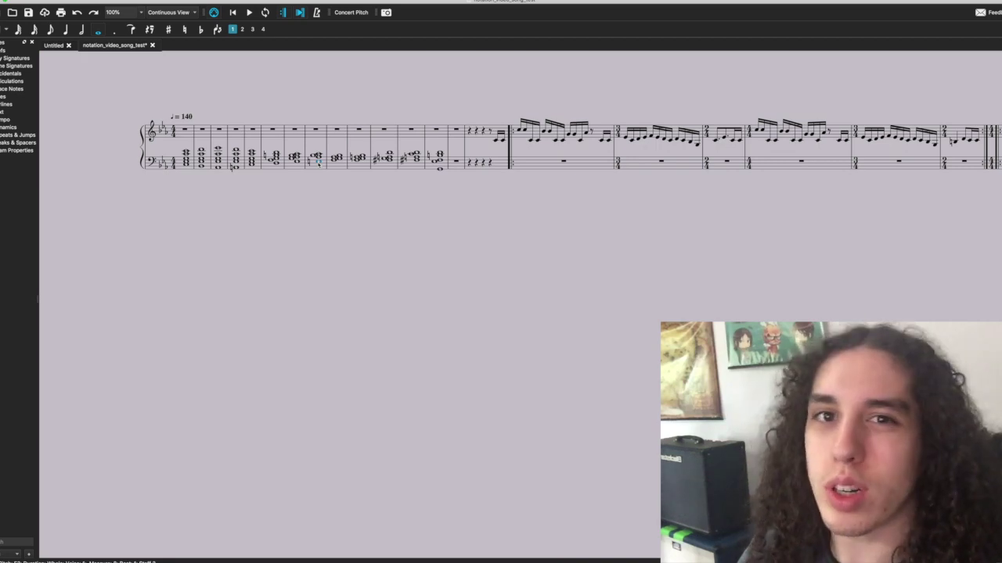
key("Down")
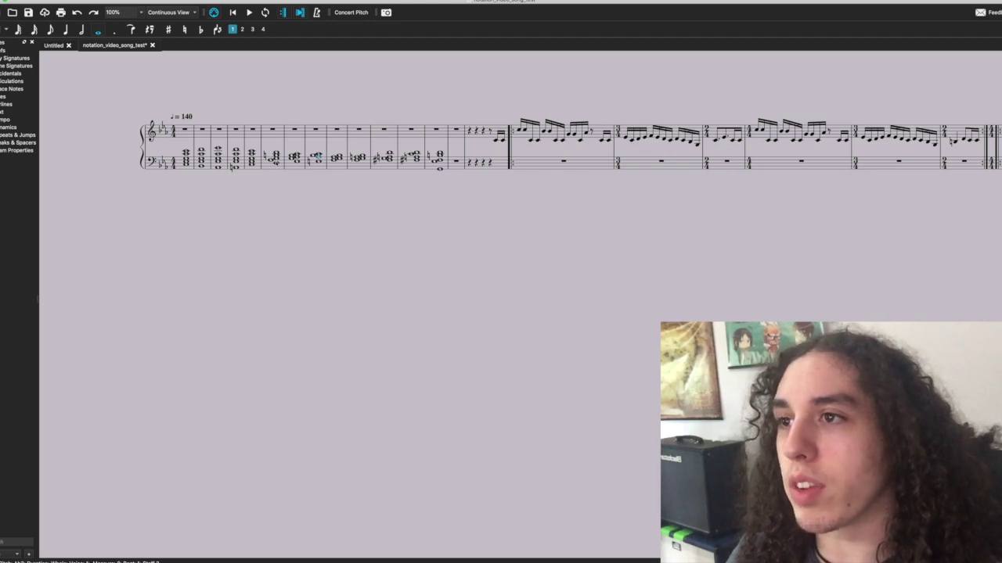
Try raising the lowest note of the eighth measure's chord a semitone, listen to it, and lower the note back again.
left_click(317, 161)
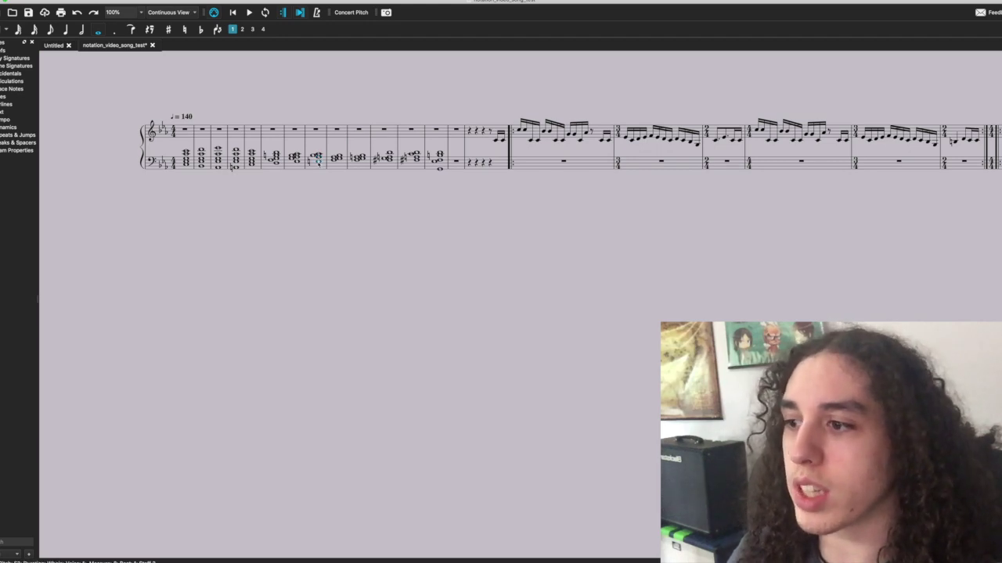
key("Up")
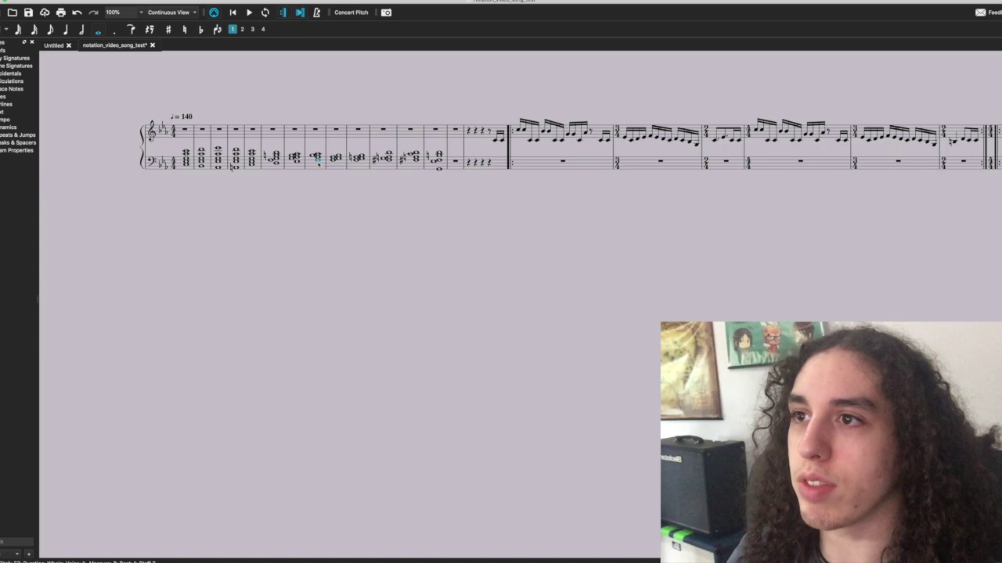
key("space")
key("space")
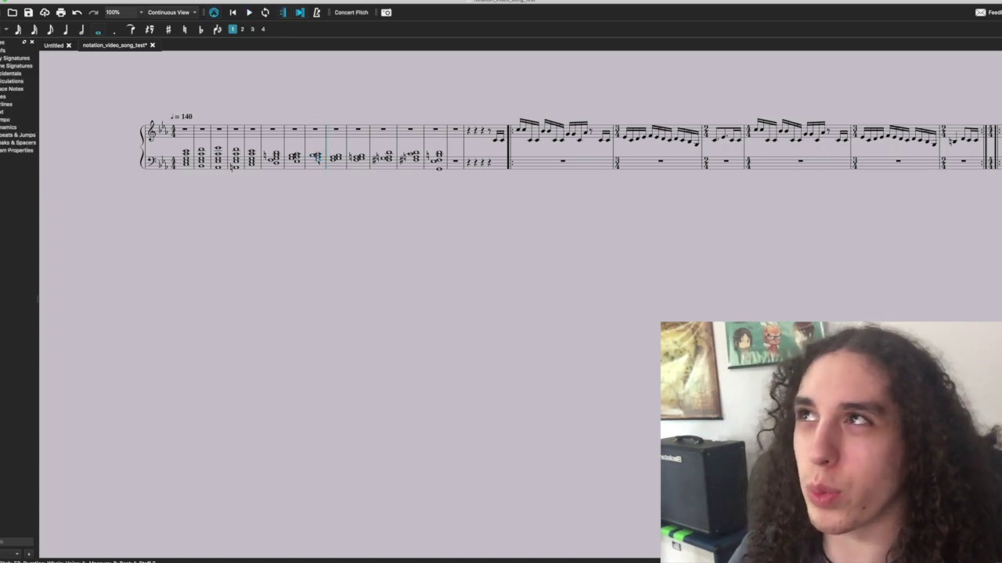
key("space")
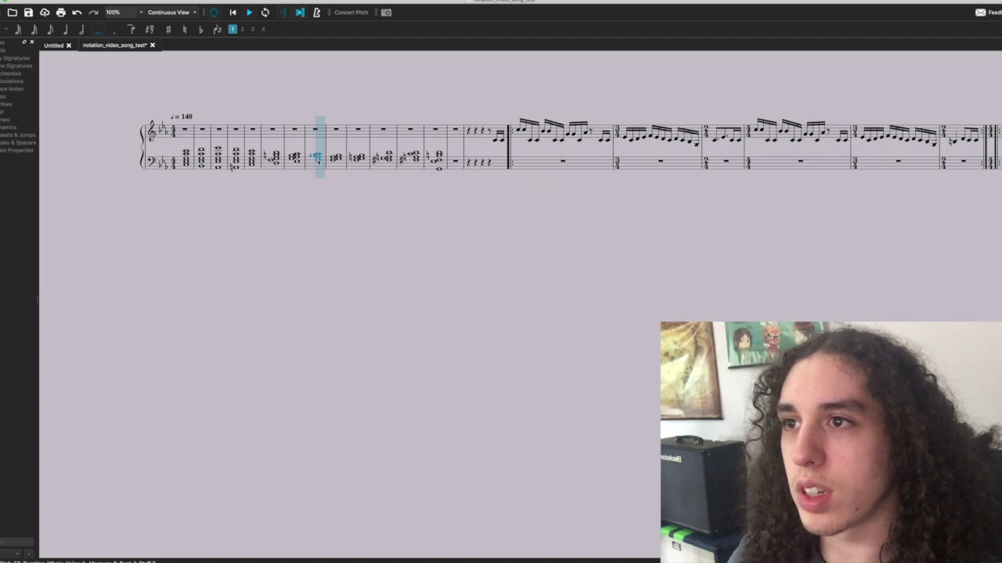
key("space")
key("Down")
Listen to the eighth measure's chord again, followed by the ninth measure's chord.
key("space")
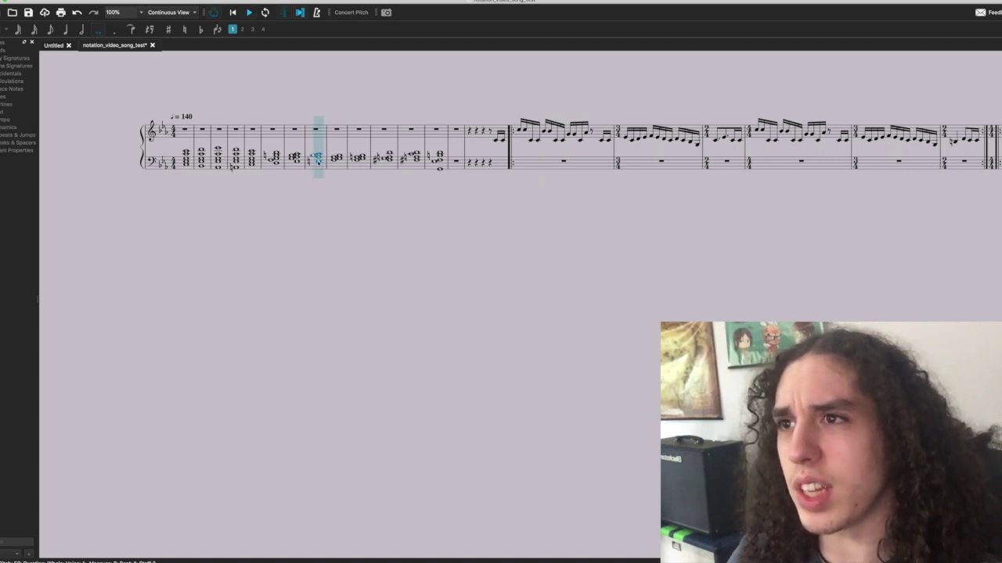
key("space")
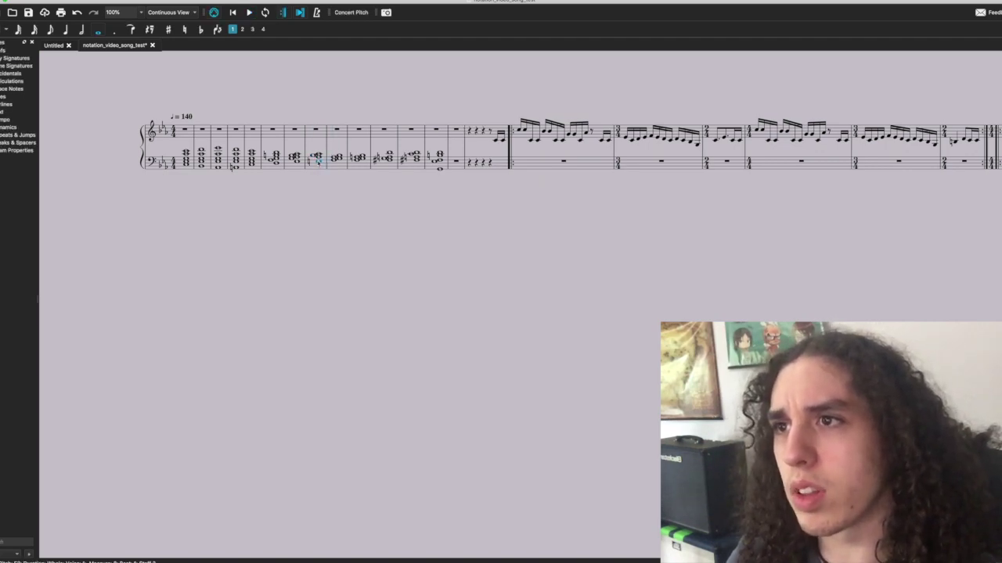
key("space")
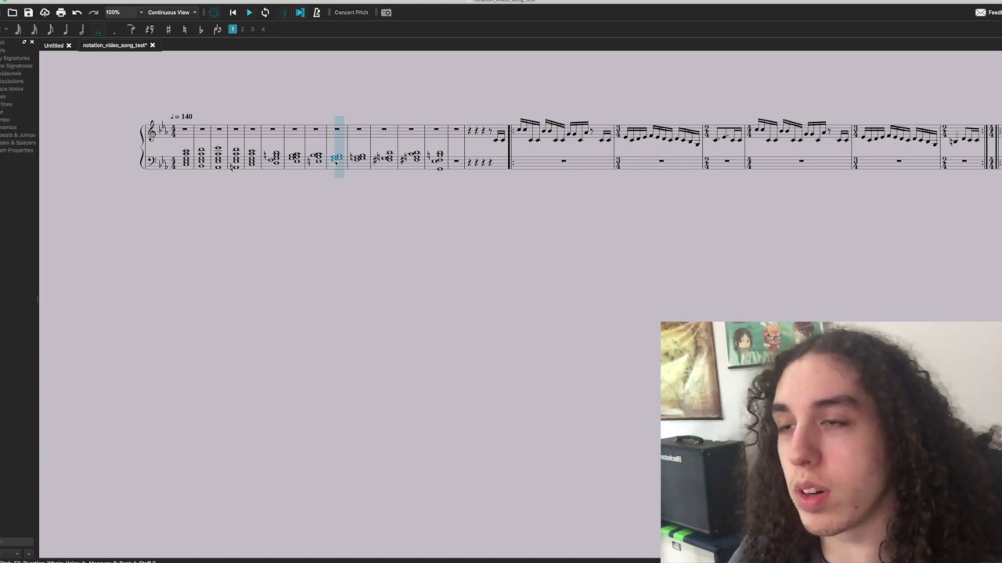
key("space")
Step through the notes of the ninth measure's chord and listen to it leading towards the tenth measure.
key("Down")
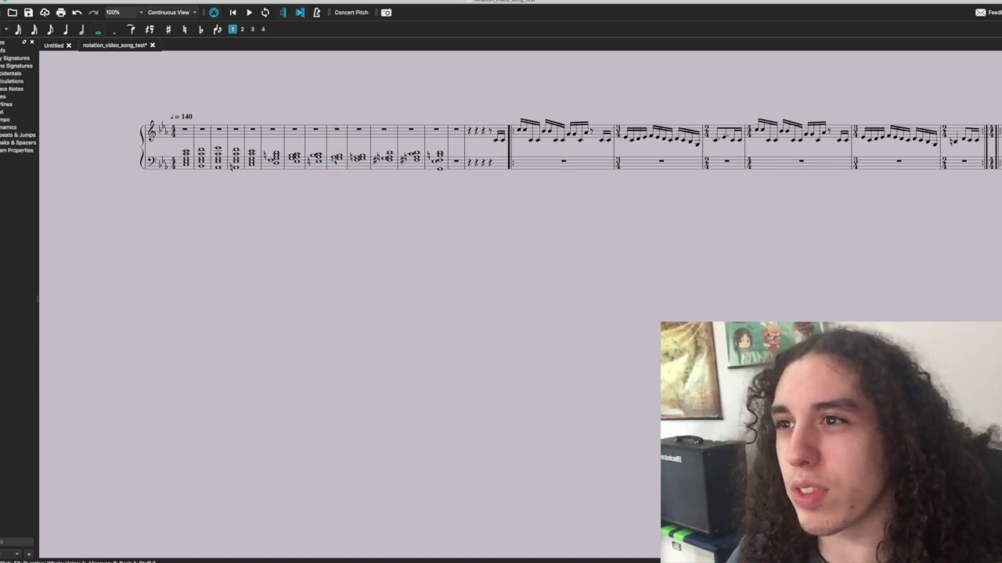
key("Down")
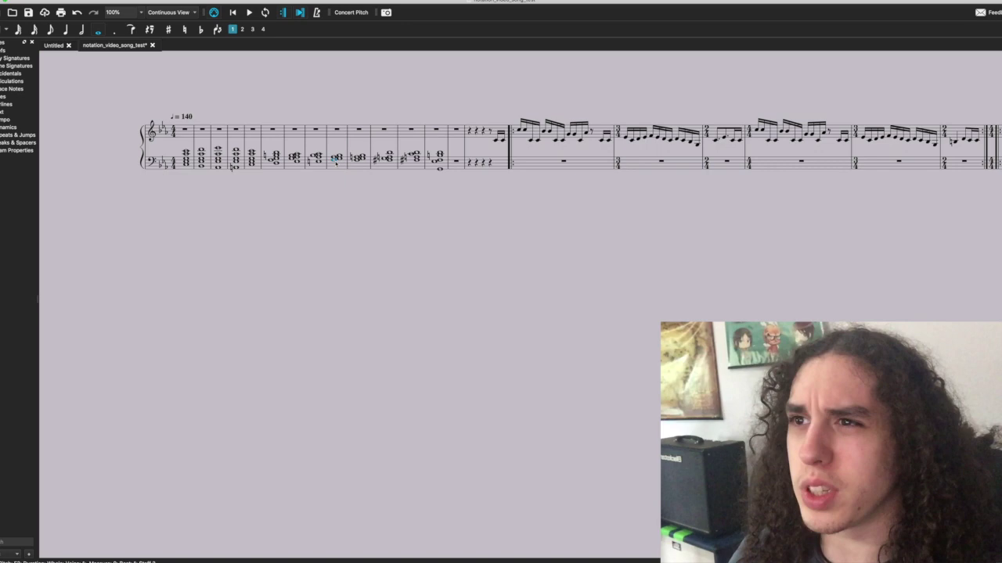
key("space")
key("space")
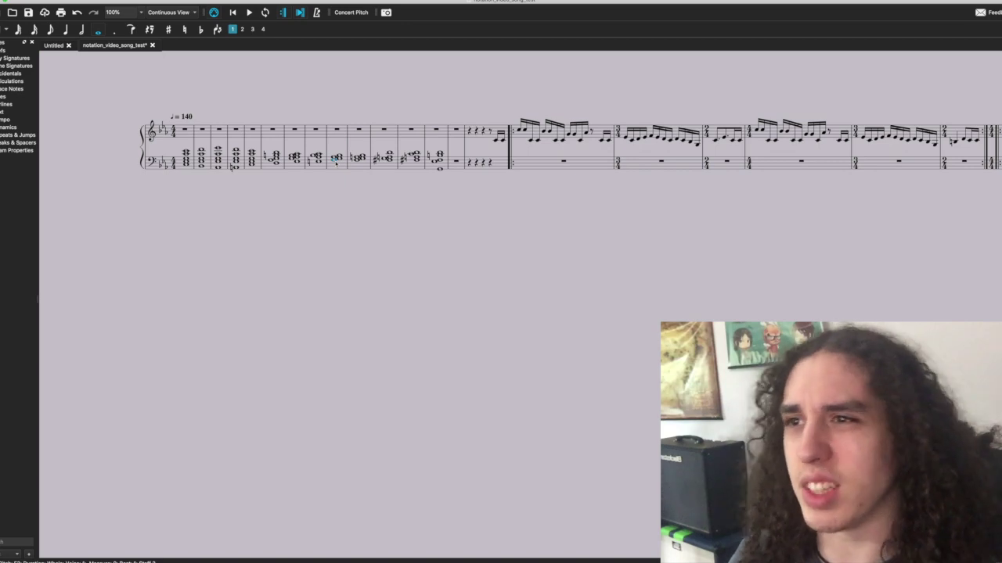
key("alt+Up")
key("alt+Up")
key("Down")
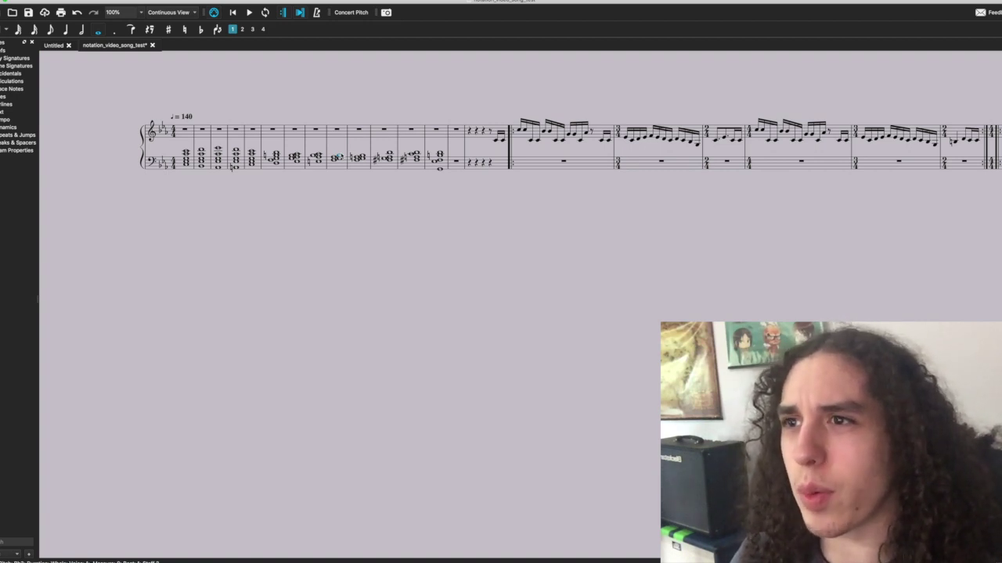
key("space")
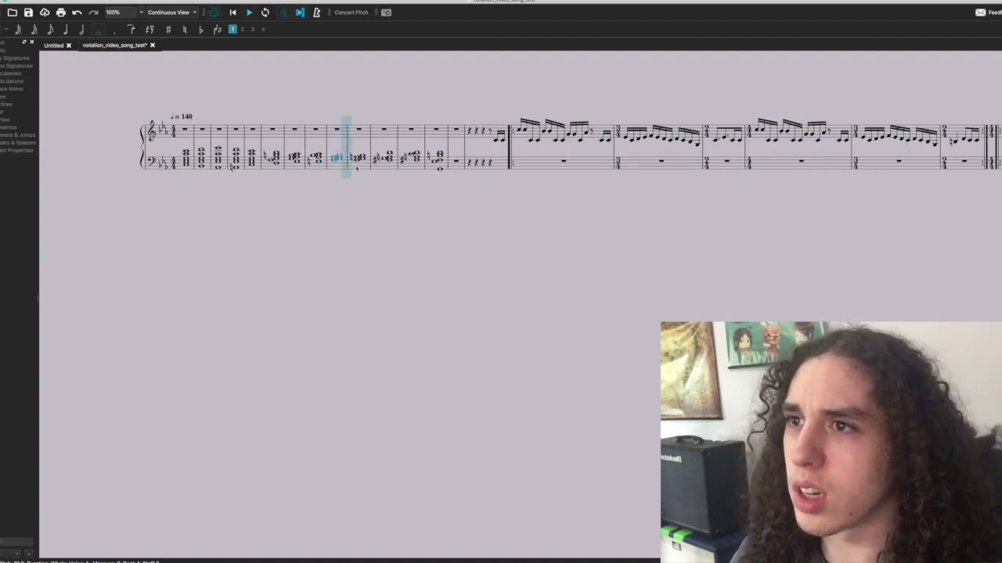
key("space")
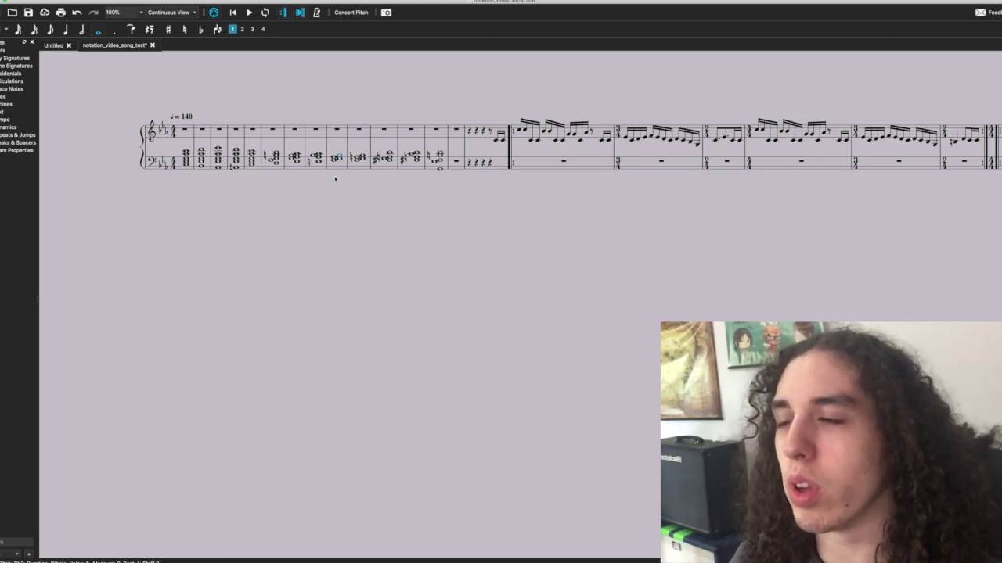
Listen to the chord progression starting from the fifth and sixth measures to judge the transitions.
left_click(251, 164)
key("space")
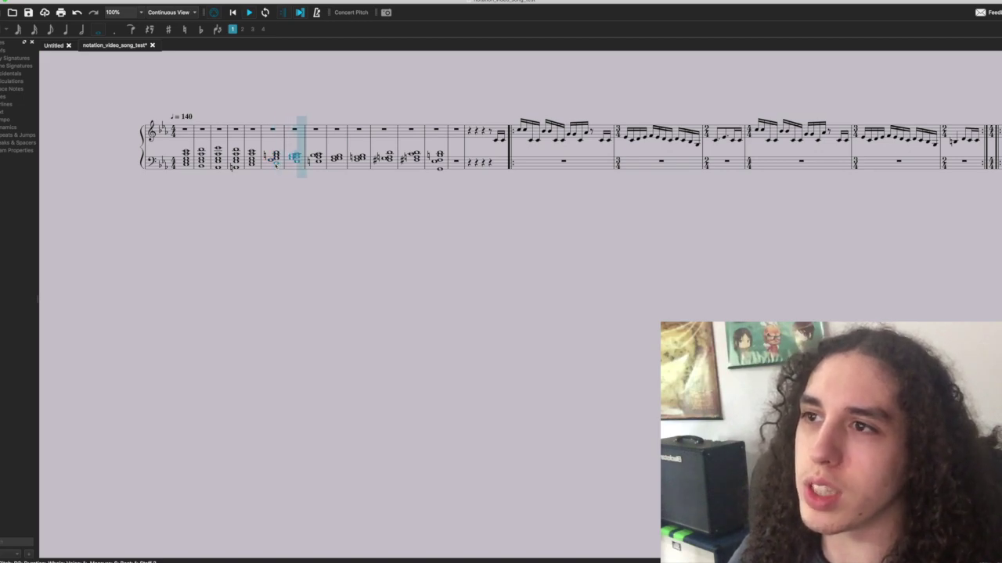
key("space")
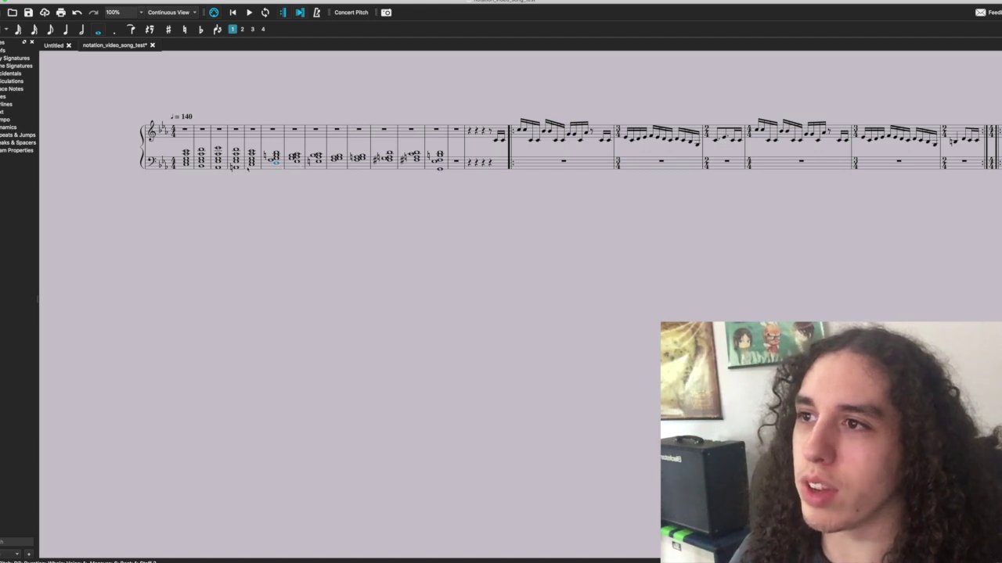
key("space")
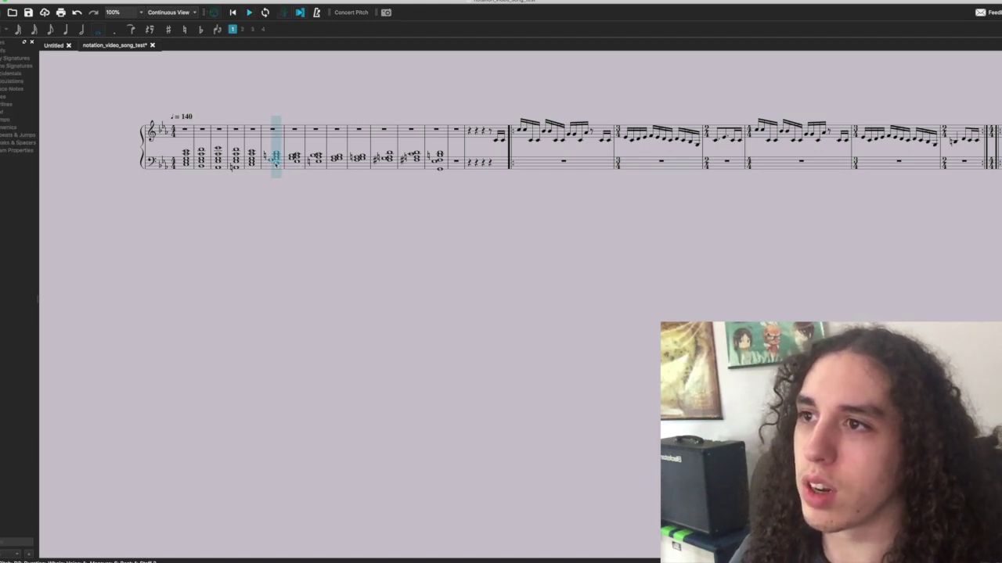
key("space")
key("Left")
key("space")
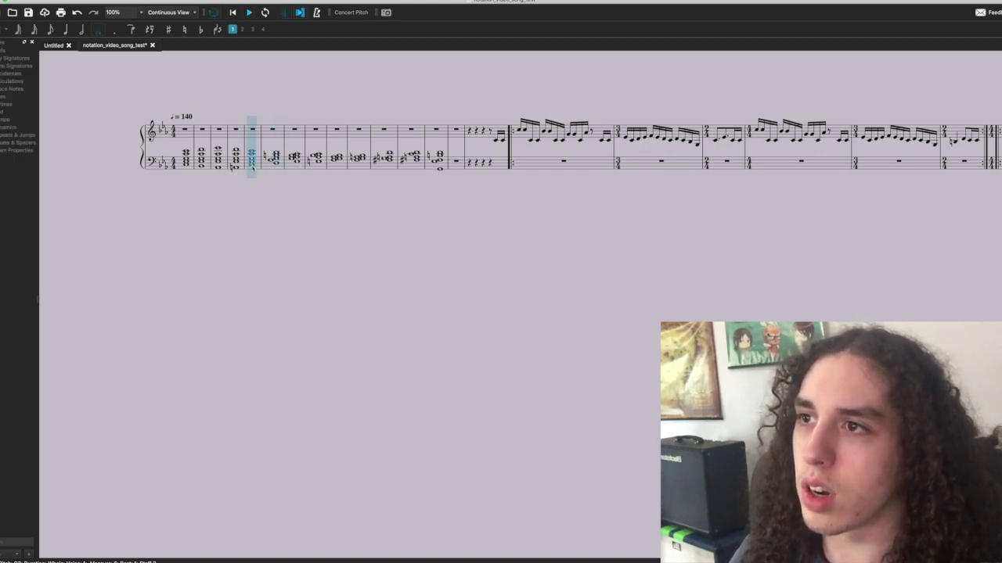
key("space")
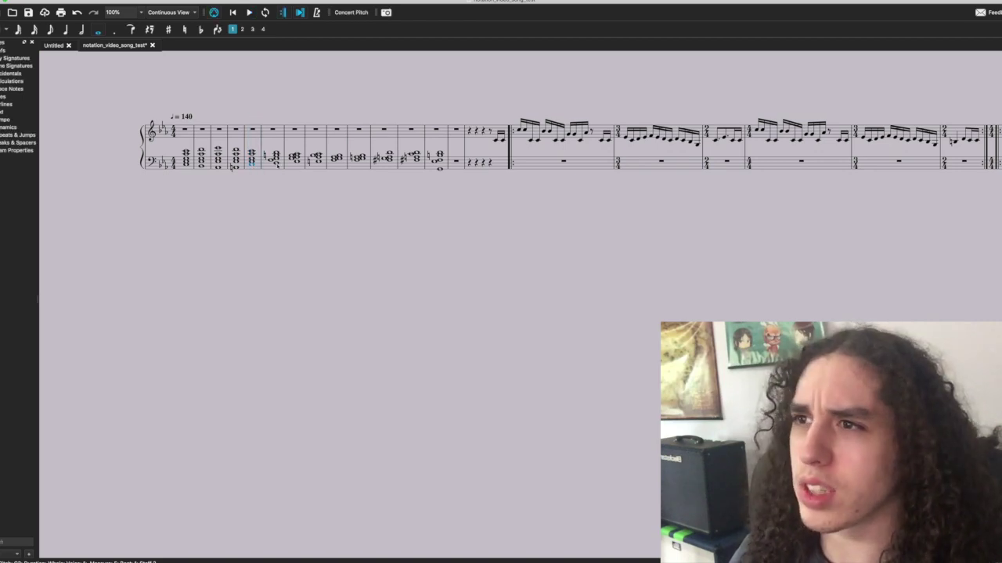
Replay the passage from the eighth measure's chord into the ninth several times to compare the two harmonies.
key("Right")
key("Right")
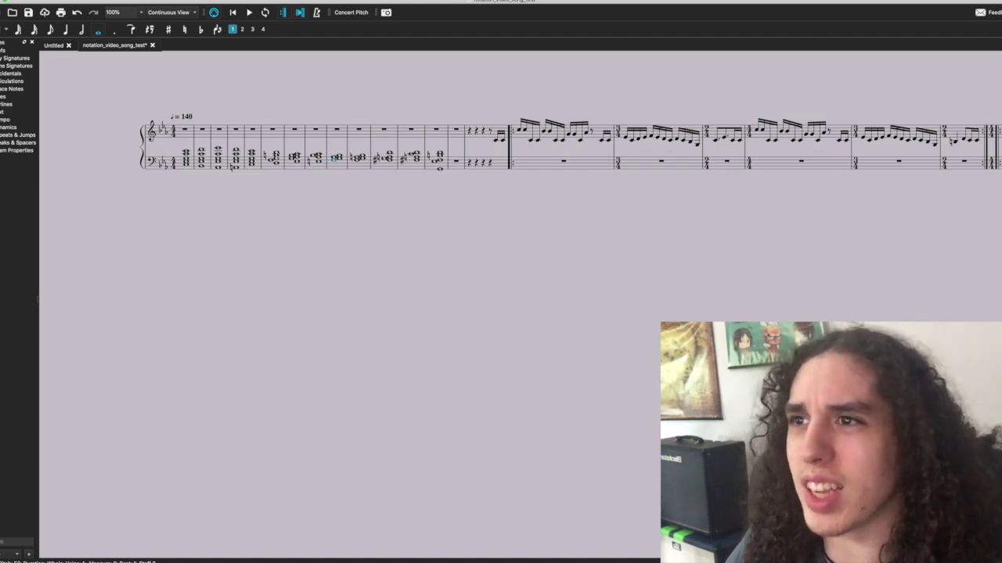
left_click_drag(319, 163, 290, 163)
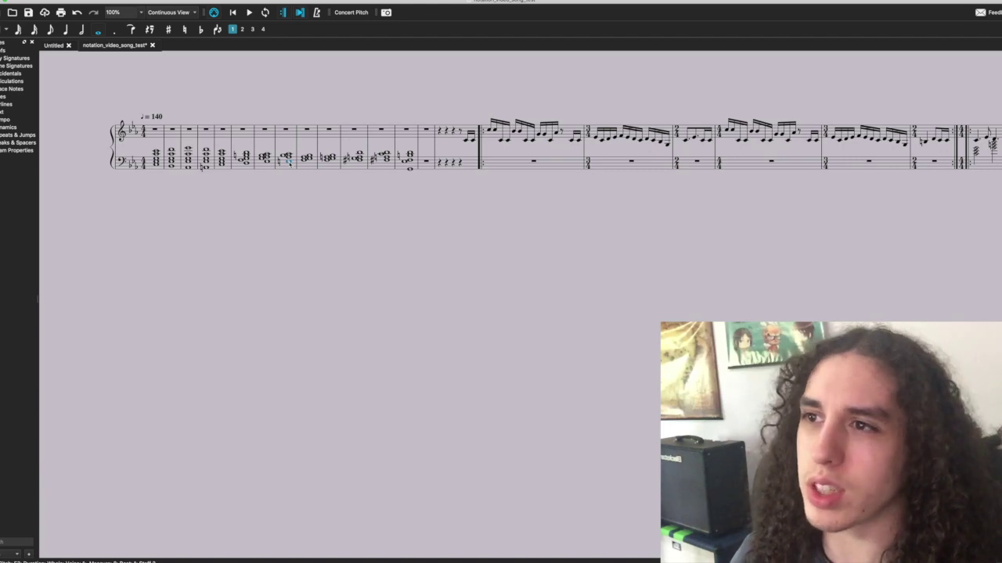
key("space")
key("space")
key("space")
key("space")
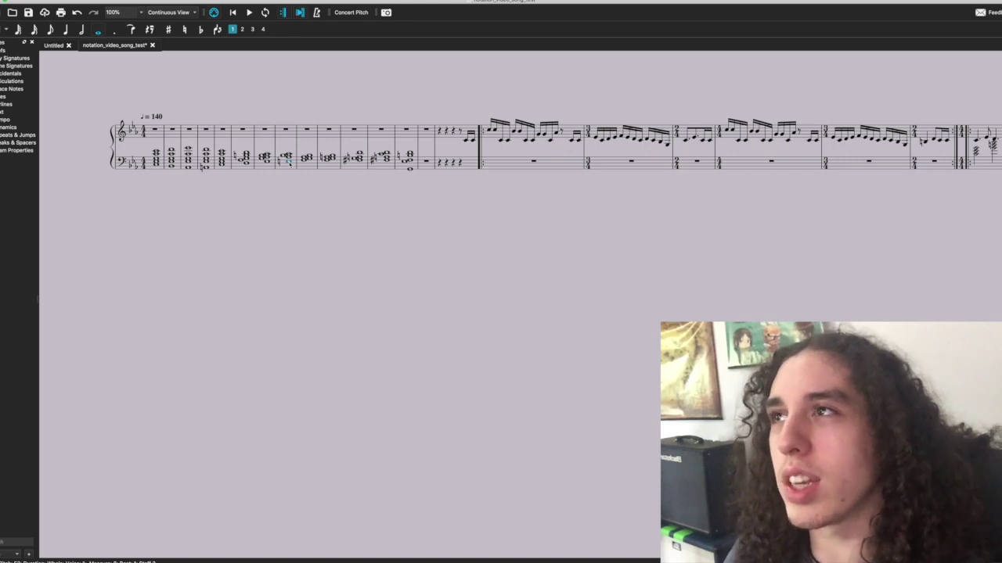
key("space")
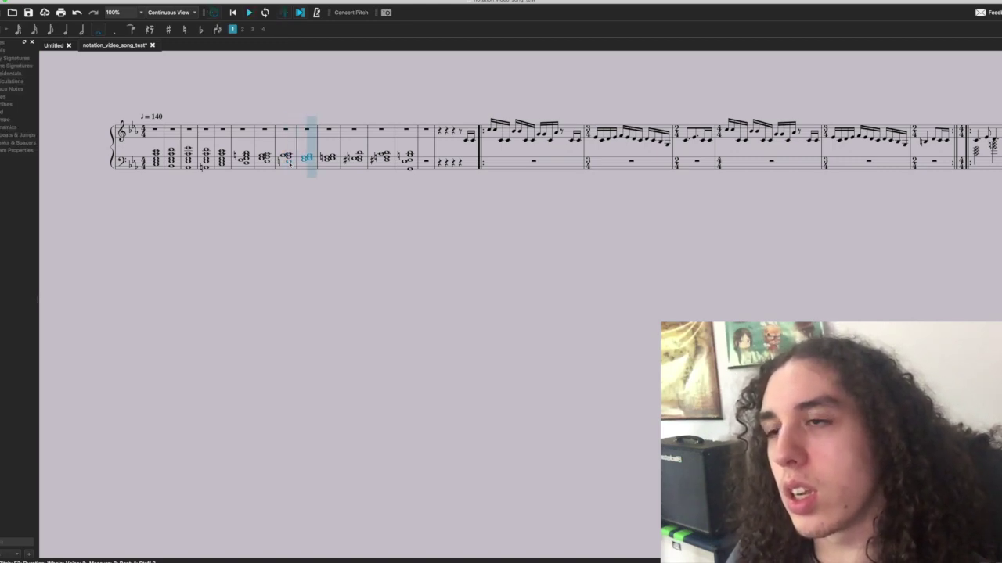
key("space")
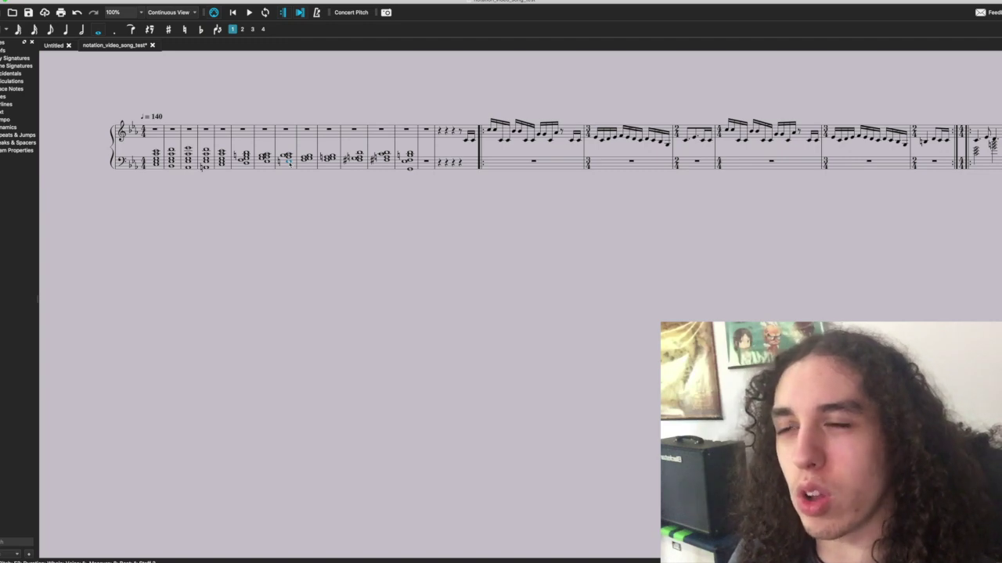
Listen to the opening riff starting from the first rest of its pickup measure.
scroll(289, 164, "left", 1)
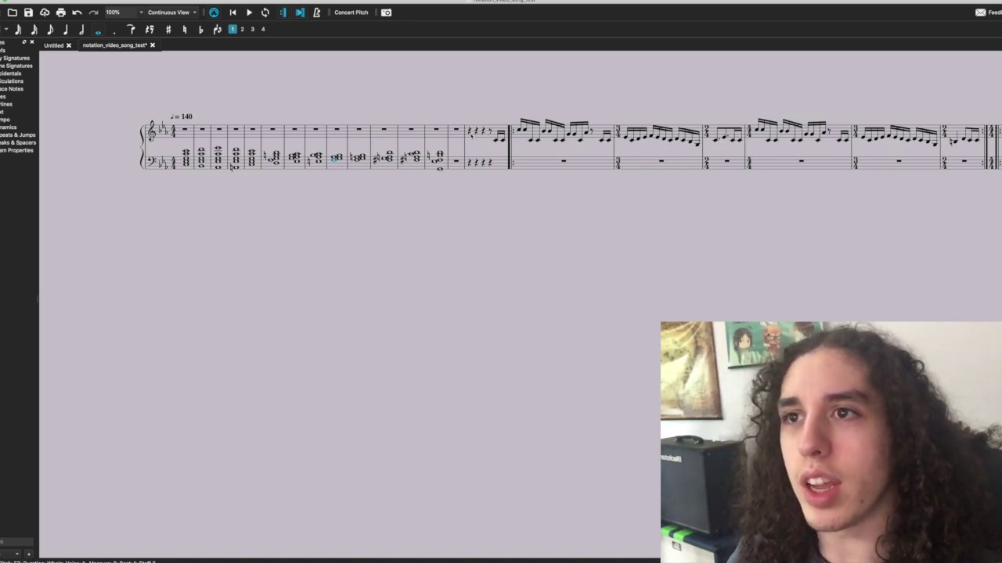
left_click(471, 133)
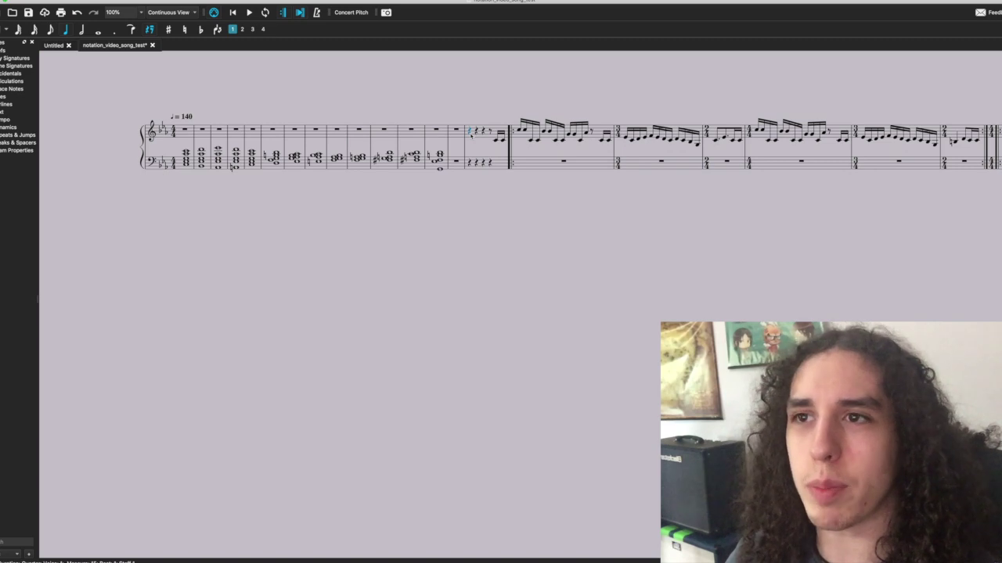
key("space")
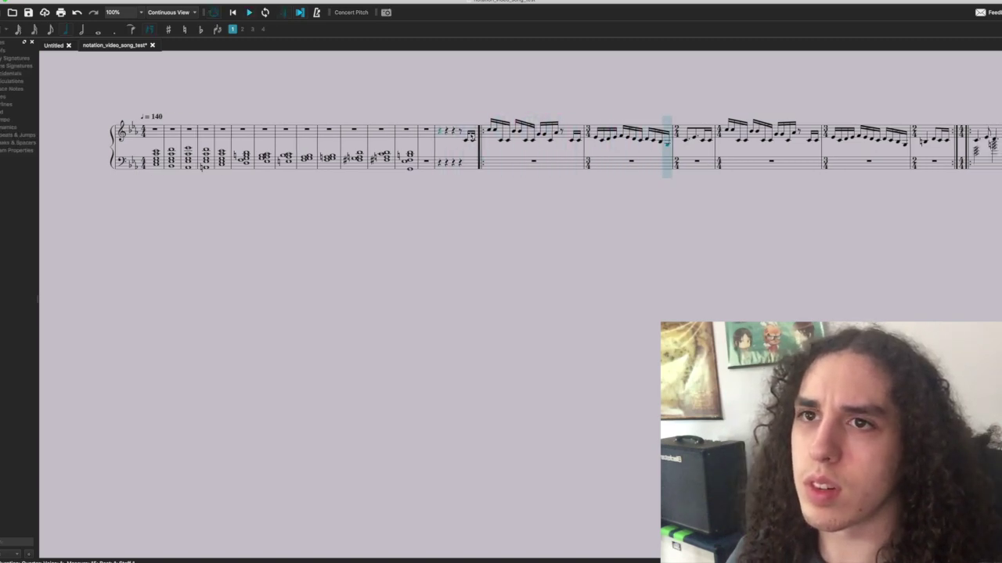
Stop the riff playback and listen to the introduction's chords from the ninth measure and from the sixth measure.
key("space")
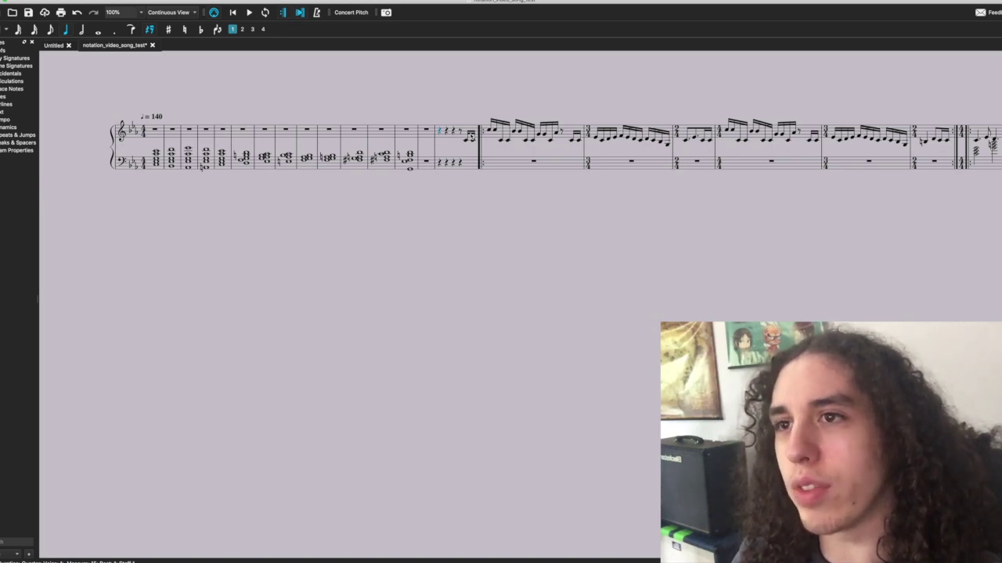
left_click(304, 160)
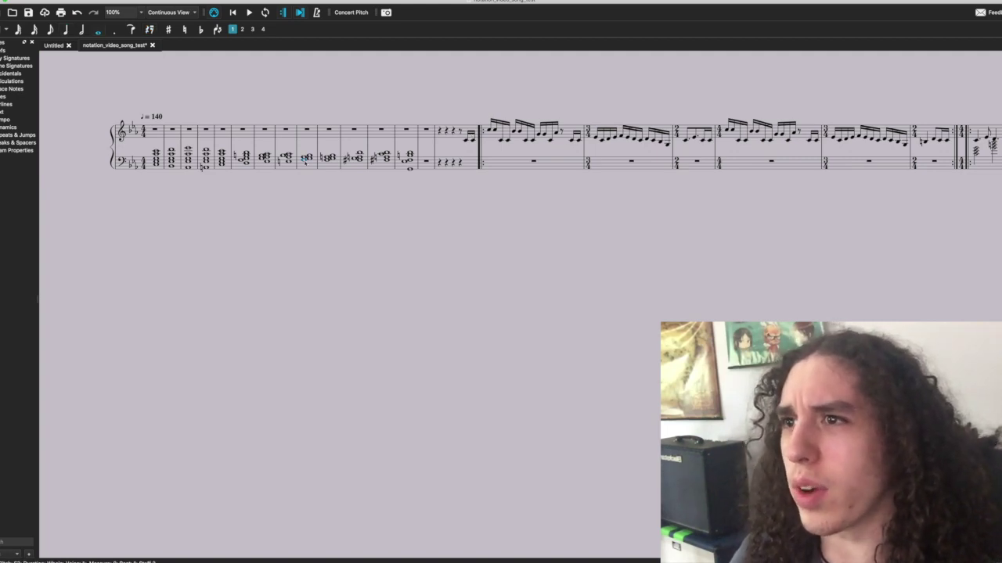
key("space")
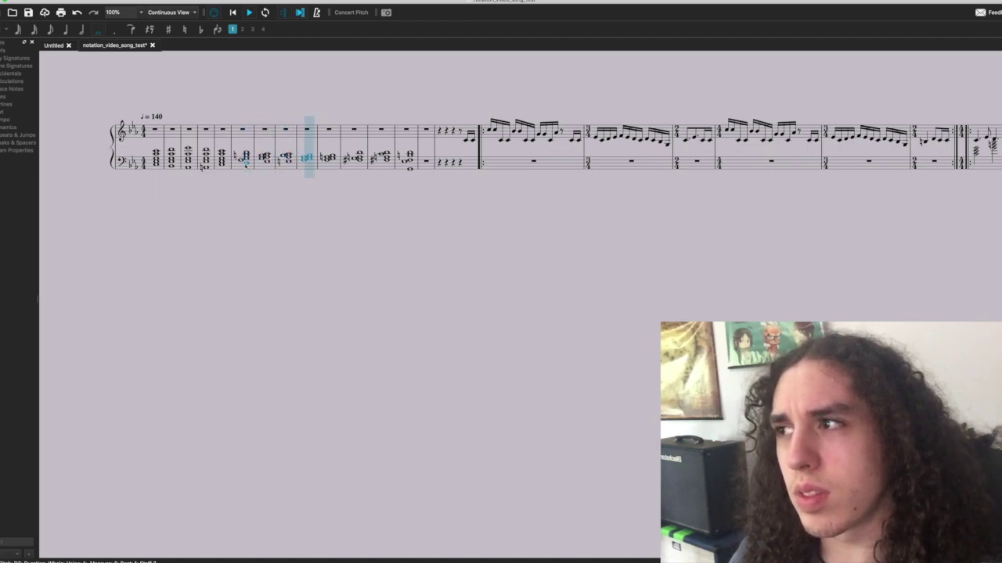
key("space")
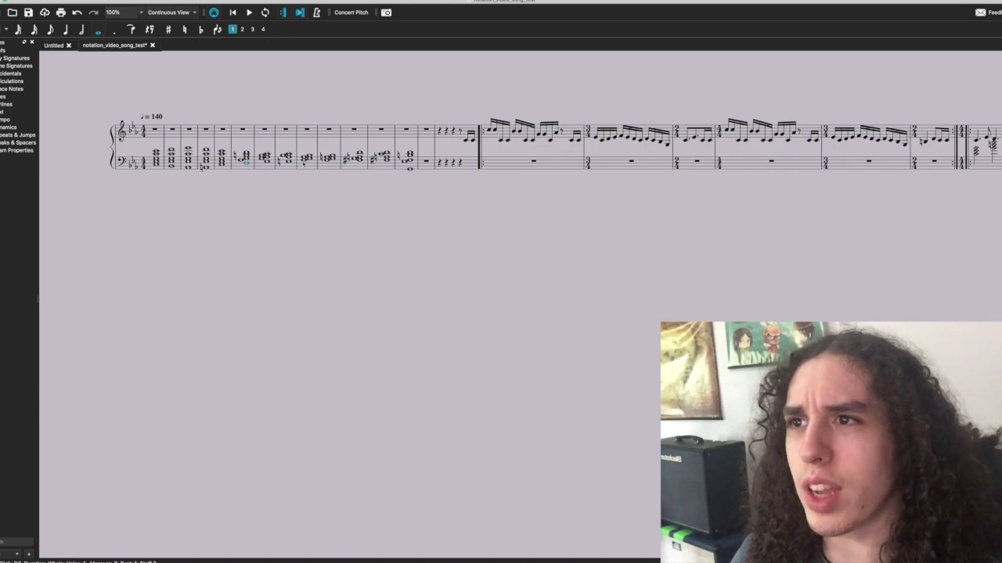
key("space")
key("space")
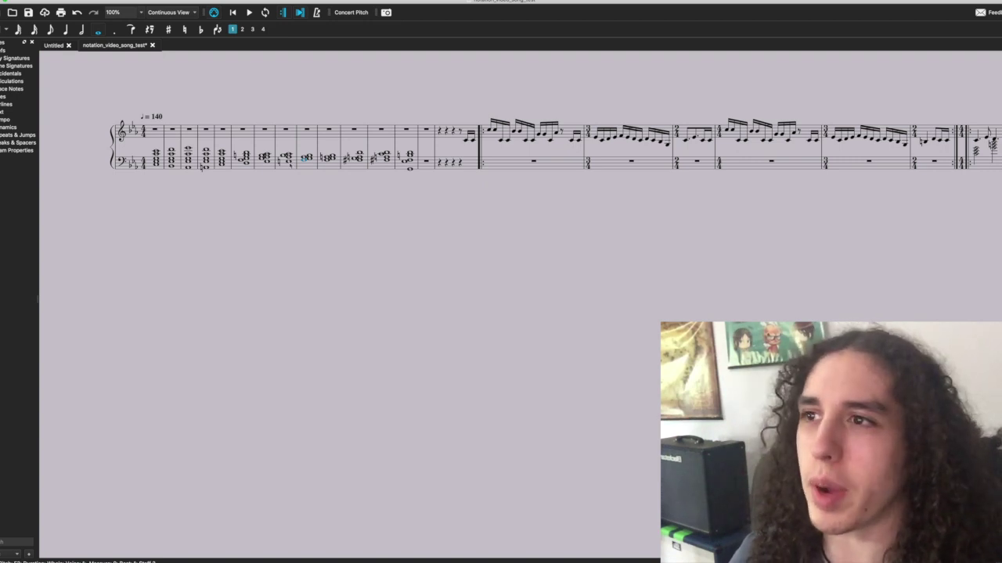
Replay the chords from the sixth and eighth measures to judge how they lead into the tenth measure.
key("space")
key("space")
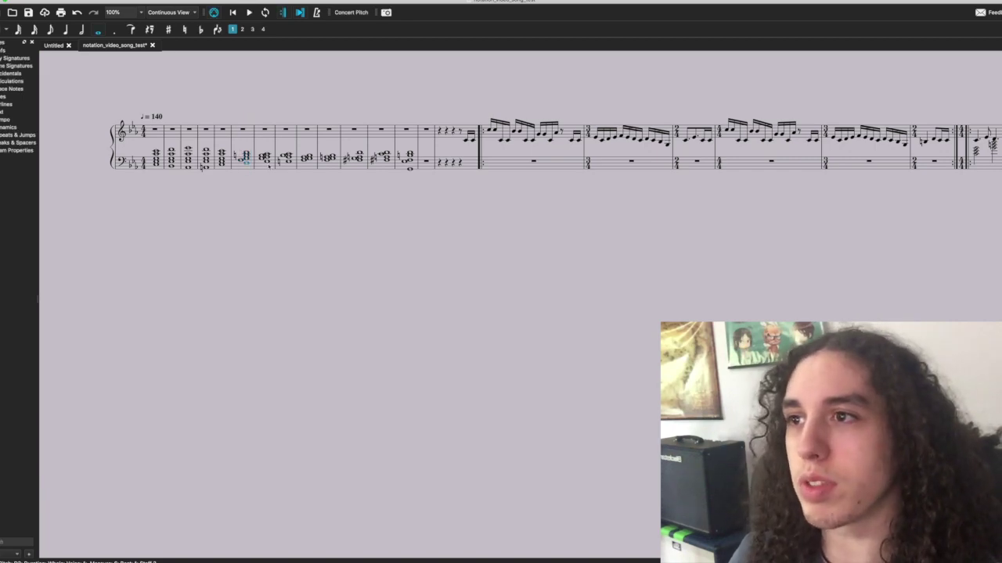
key("space")
key("space")
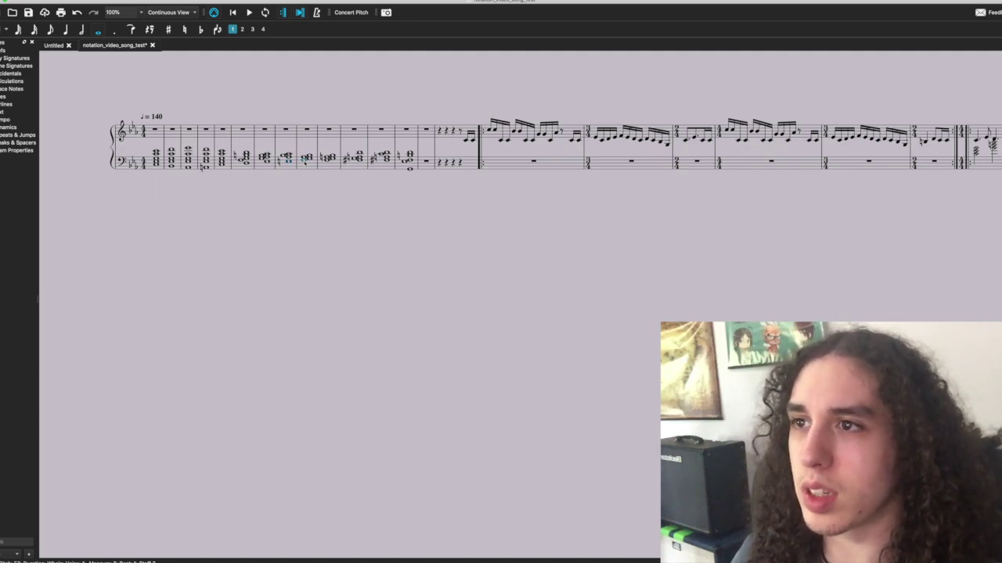
key("space")
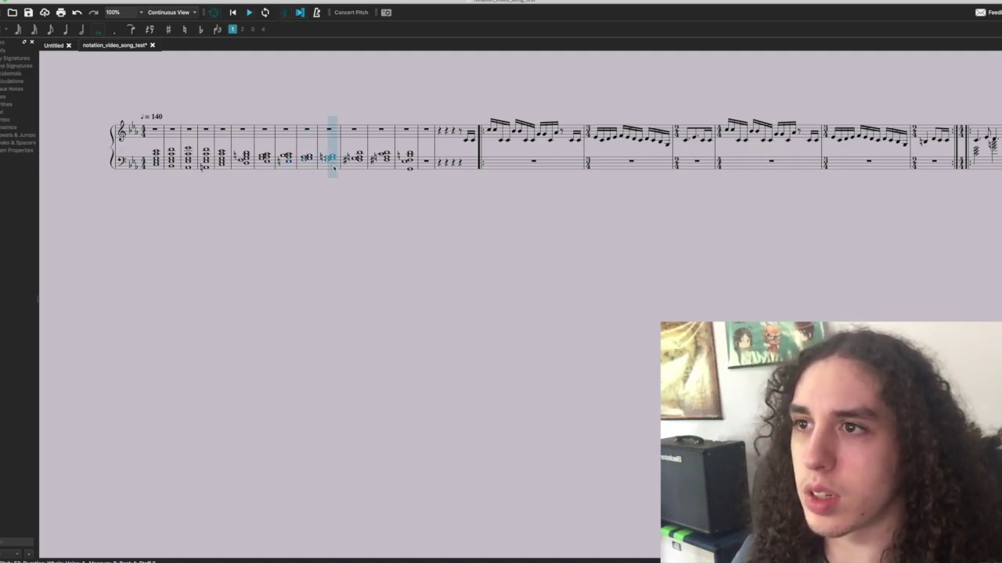
key("space")
Add a whole-note D4 on top of the tenth measure's bass-staff chord and listen to the result.
left_click(326, 159)
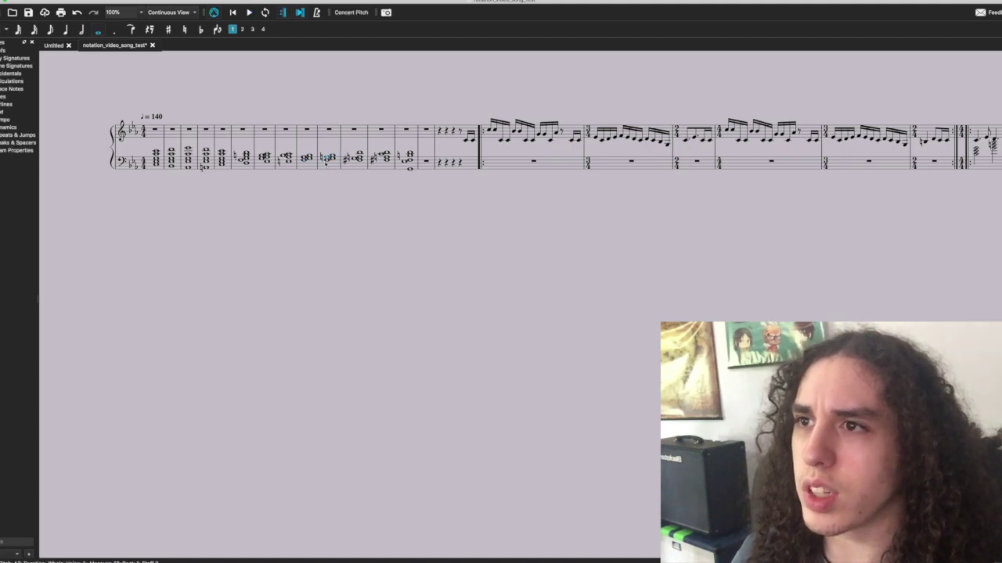
left_click(333, 157)
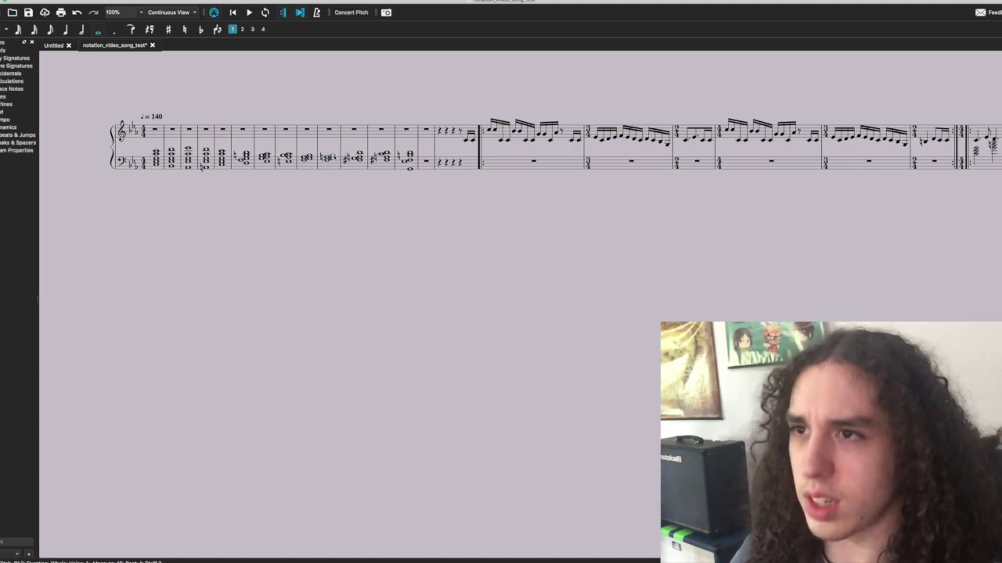
key("Up")
key("n")
key("Up")
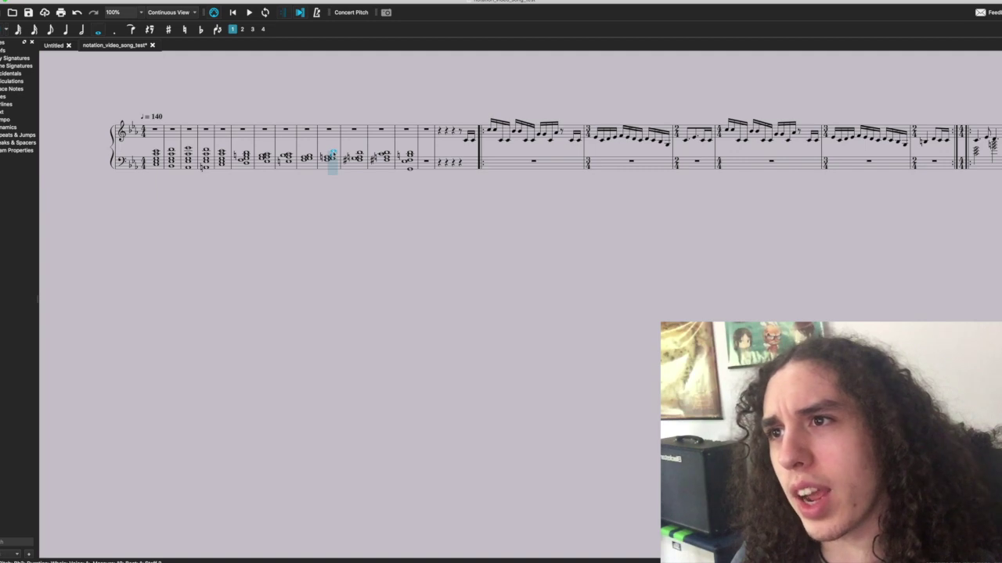
left_click(332, 154)
key("Escape")
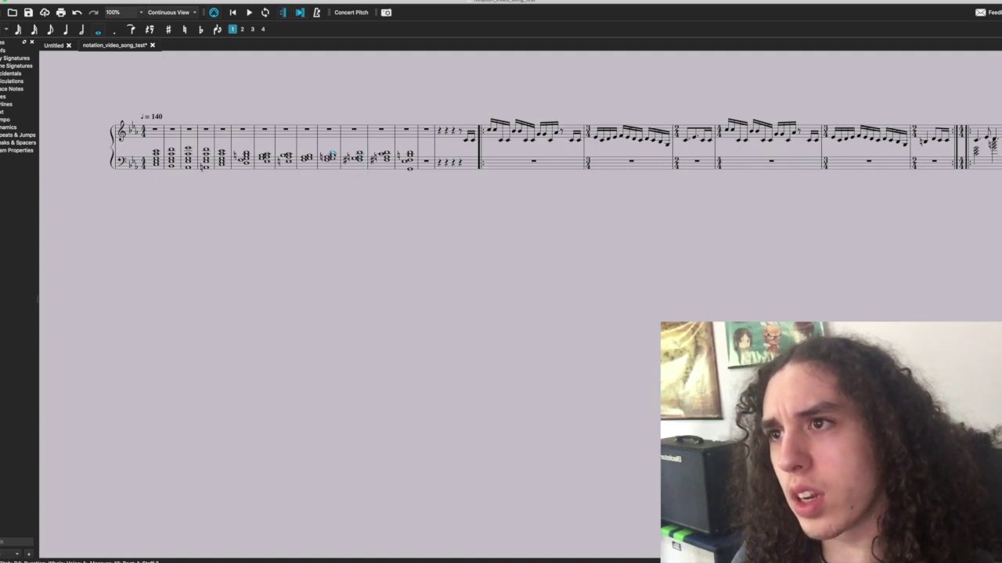
key("space")
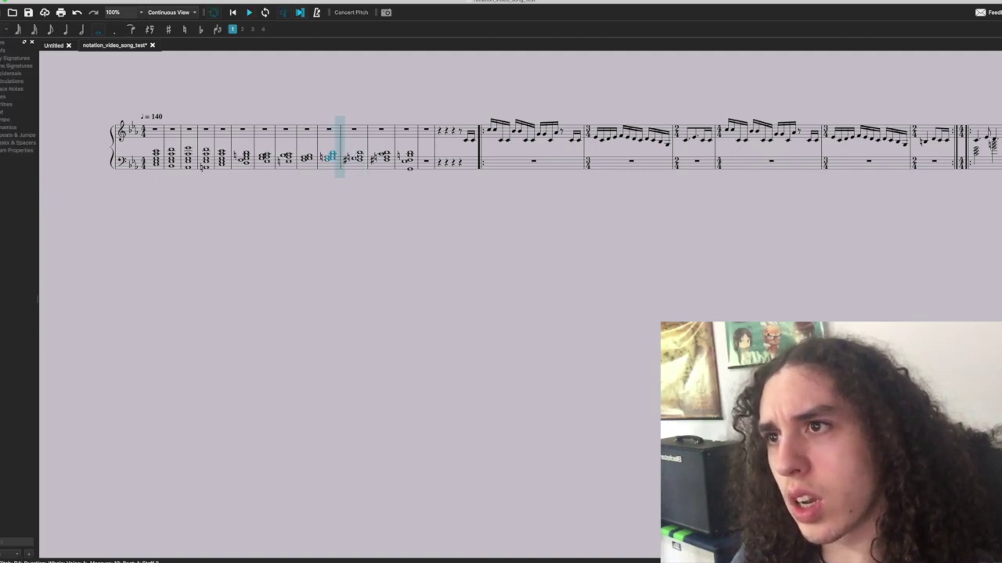
key("space")
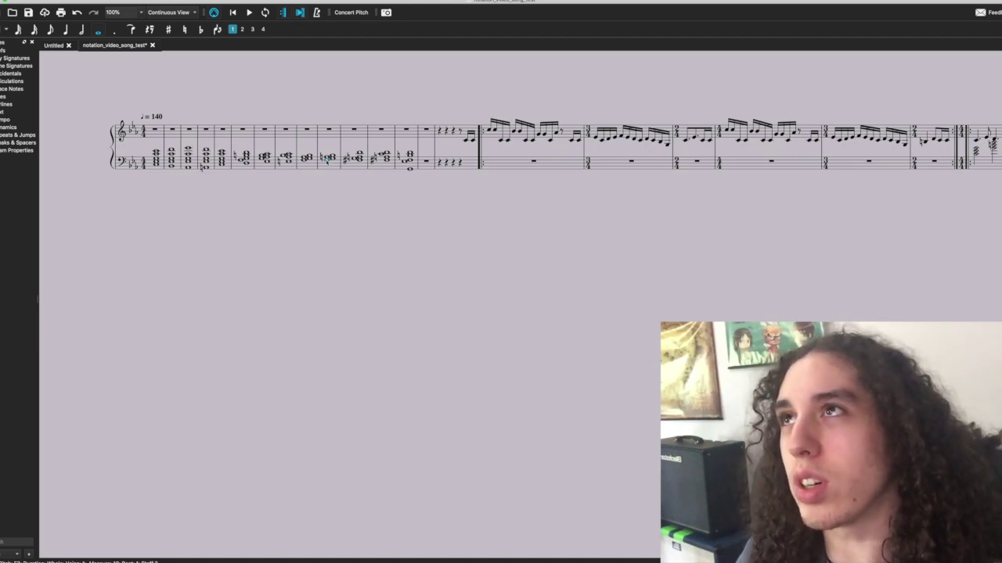
Listen to the tenth measure's chord moving into the eleventh measure and check individual notes of the eleventh measure's chord.
key("space")
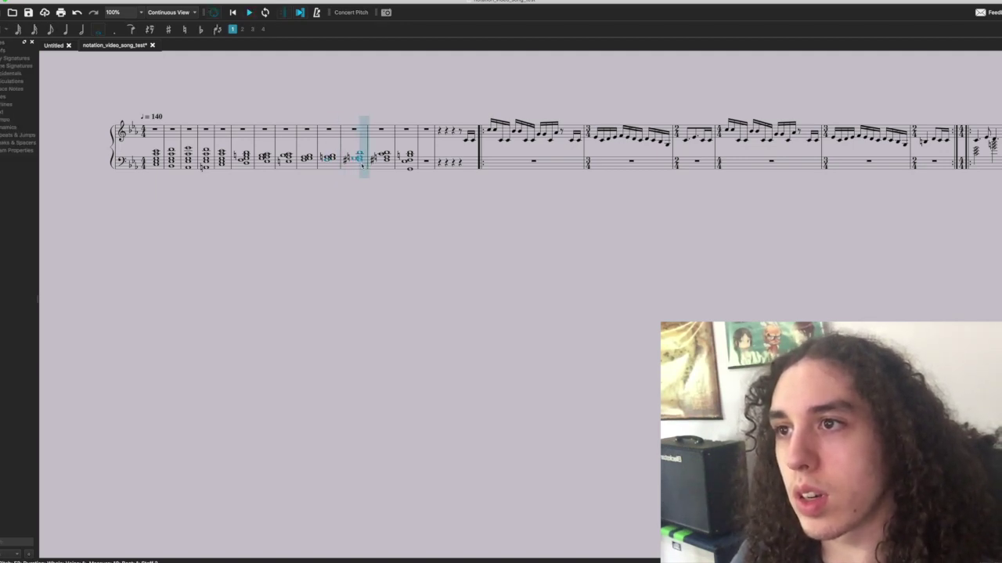
key("space")
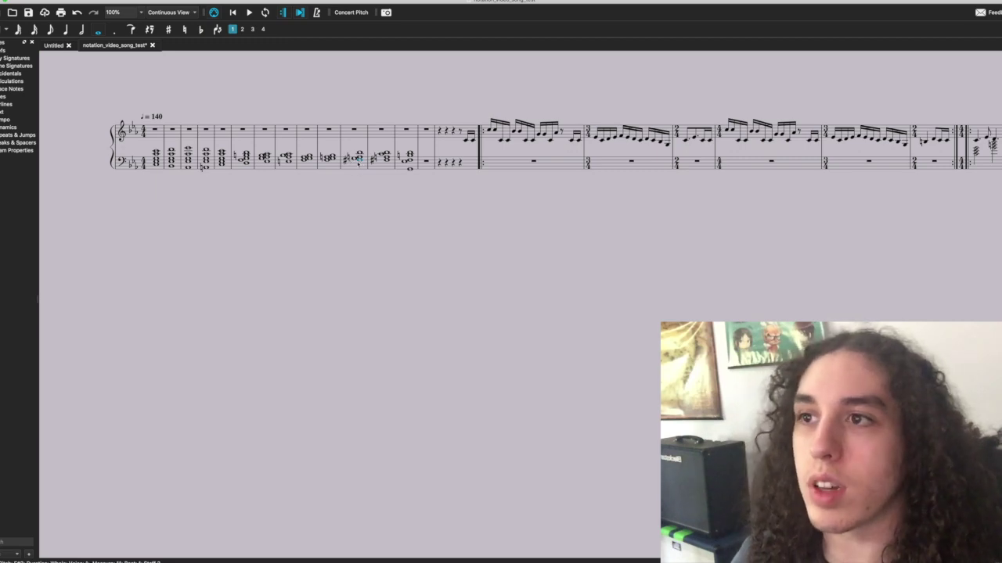
left_click(356, 160)
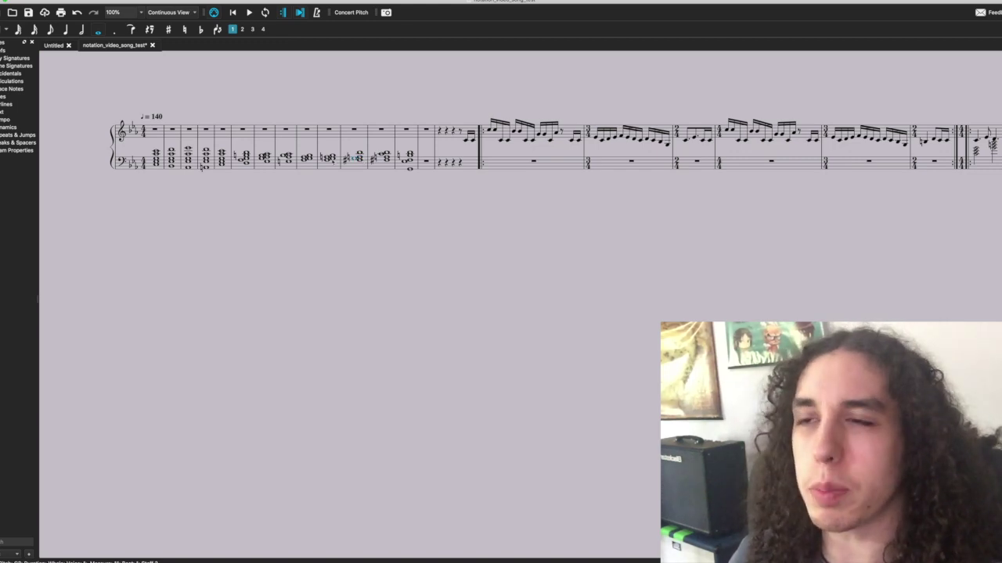
left_click(327, 160)
key("space")
key("space")
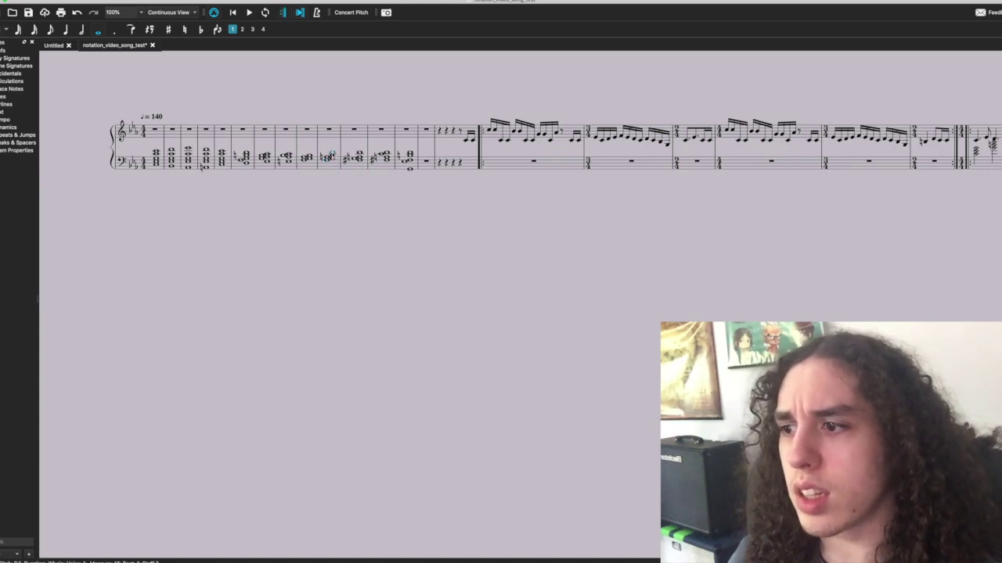
Check the D4 in the tenth measure's chord and replay the progression from the ninth measure through the eleventh.
left_click(331, 154)
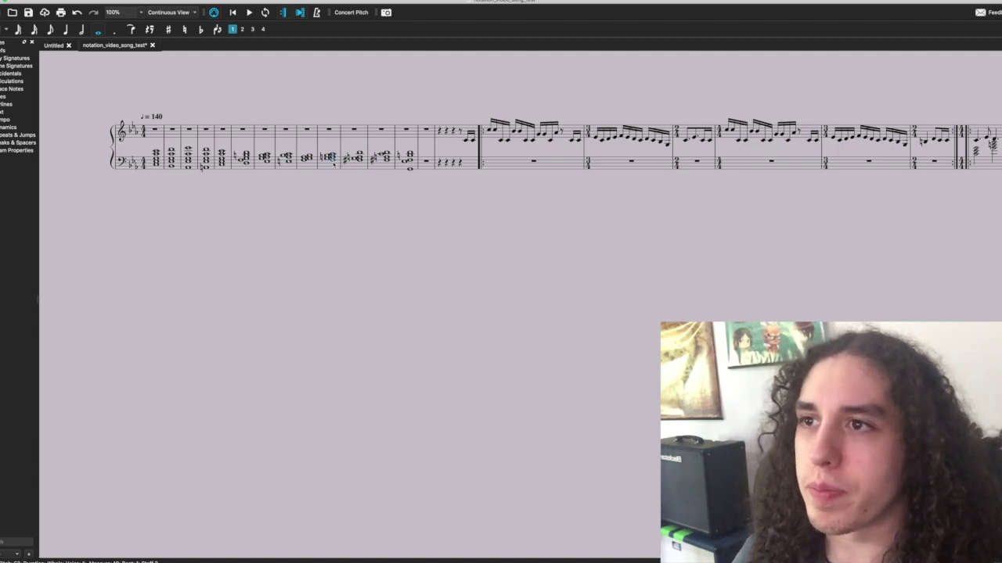
key("space")
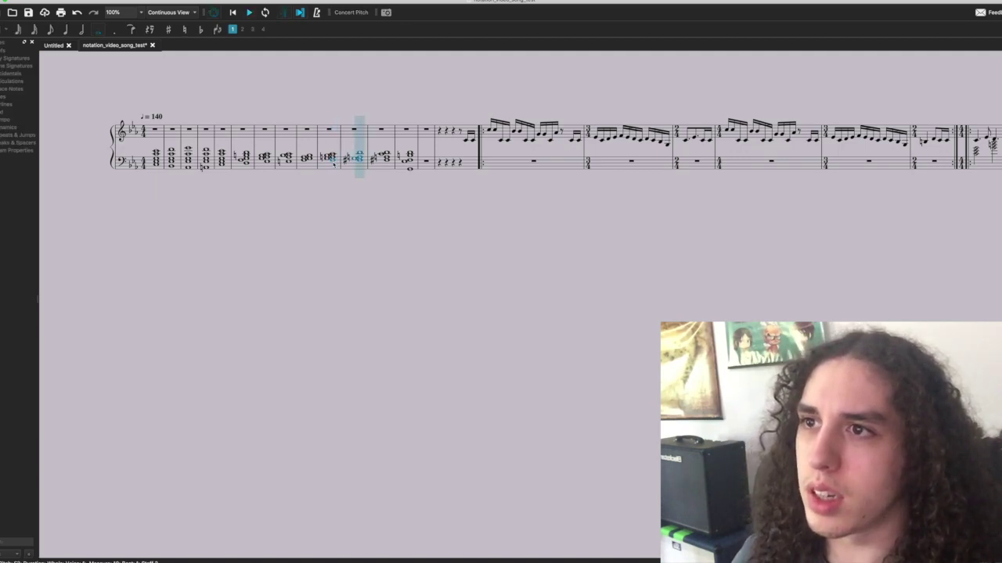
key("space")
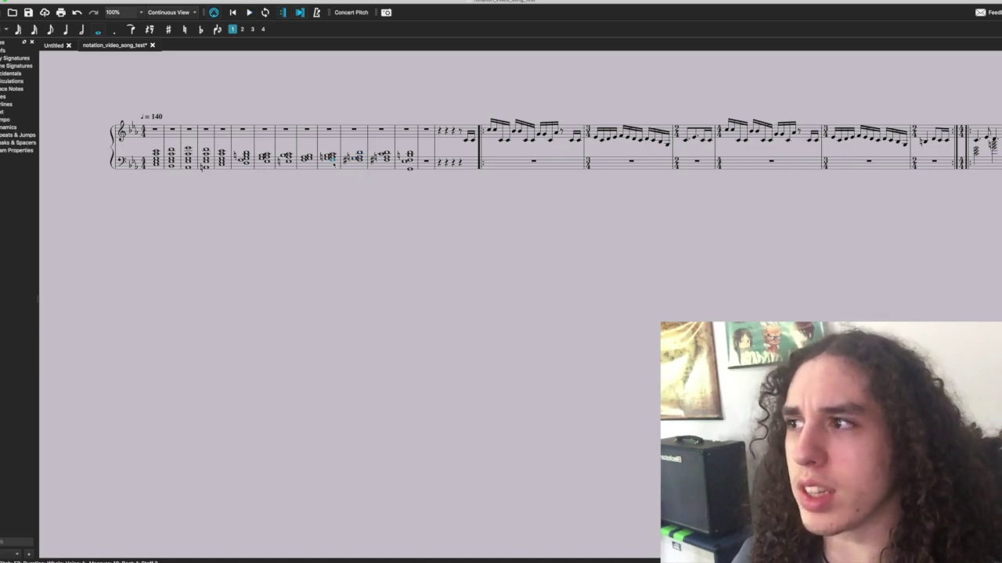
key("Left")
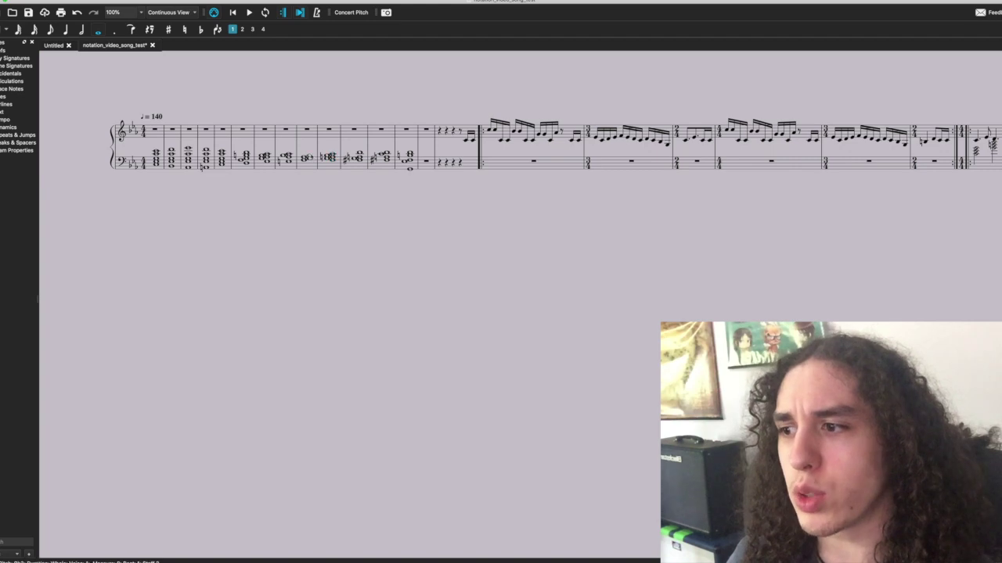
key("Right")
key("Right")
key("space")
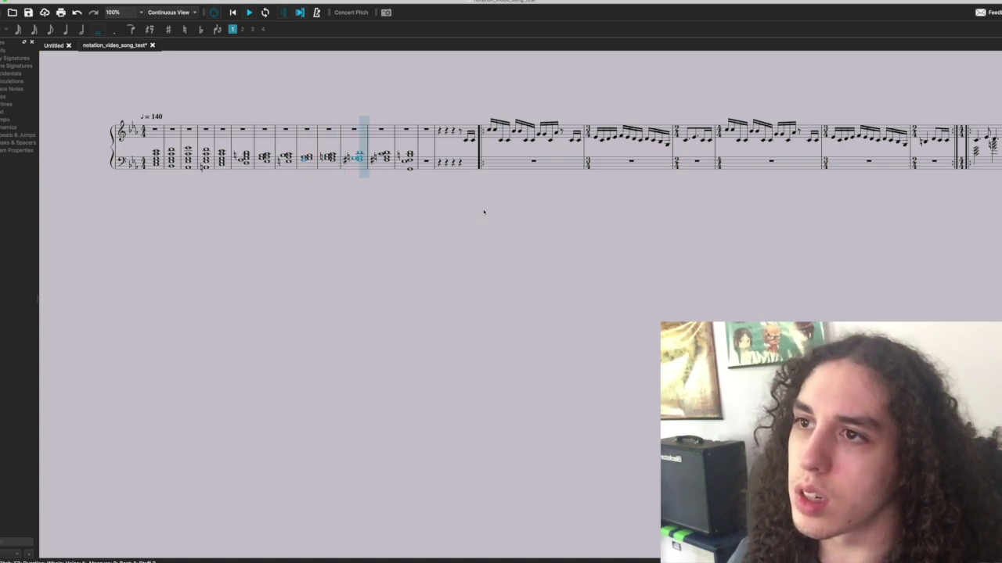
key("space")
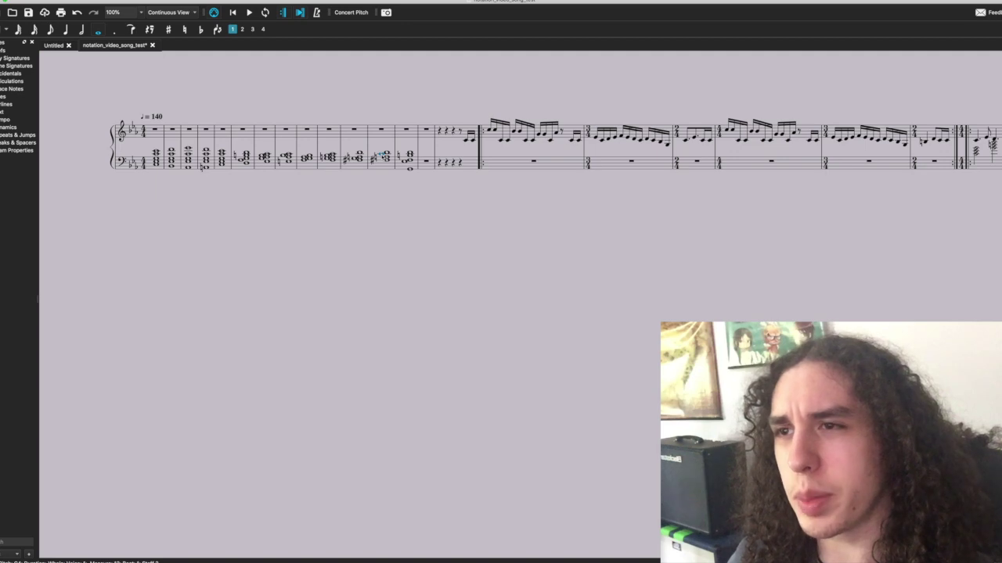
Listen to the twelfth measure's chord and its transition into the thirteenth measure.
key("space")
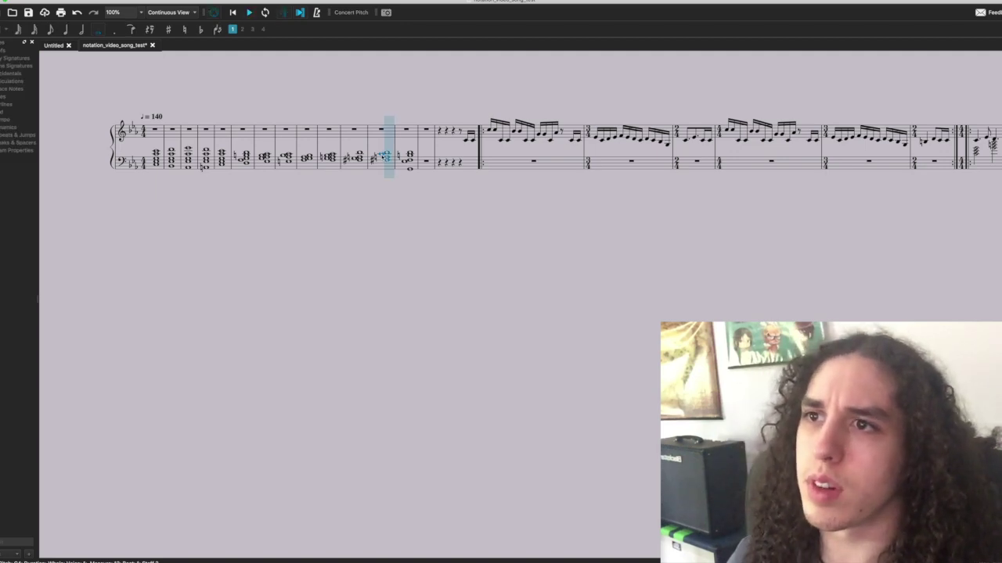
key("space")
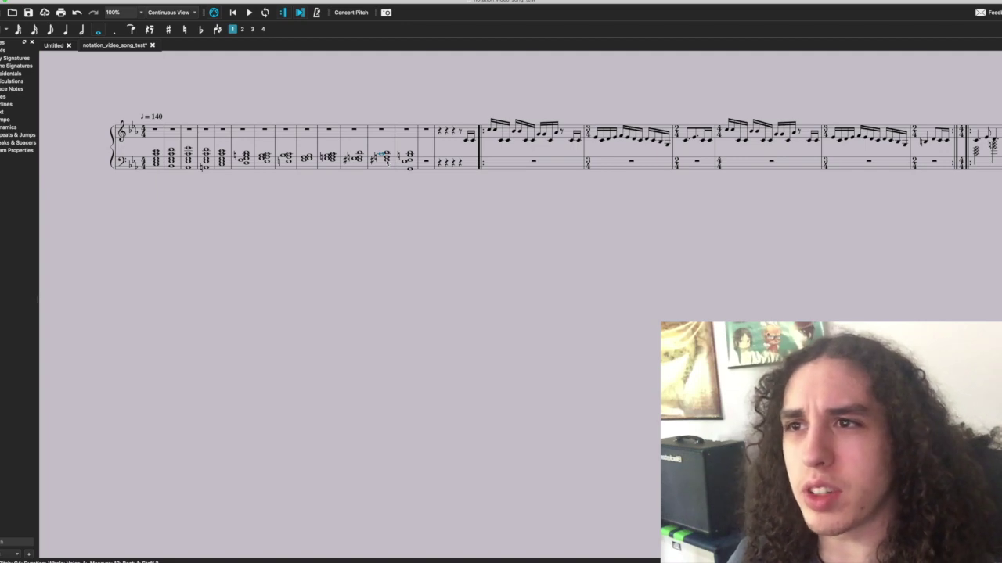
left_click(385, 159)
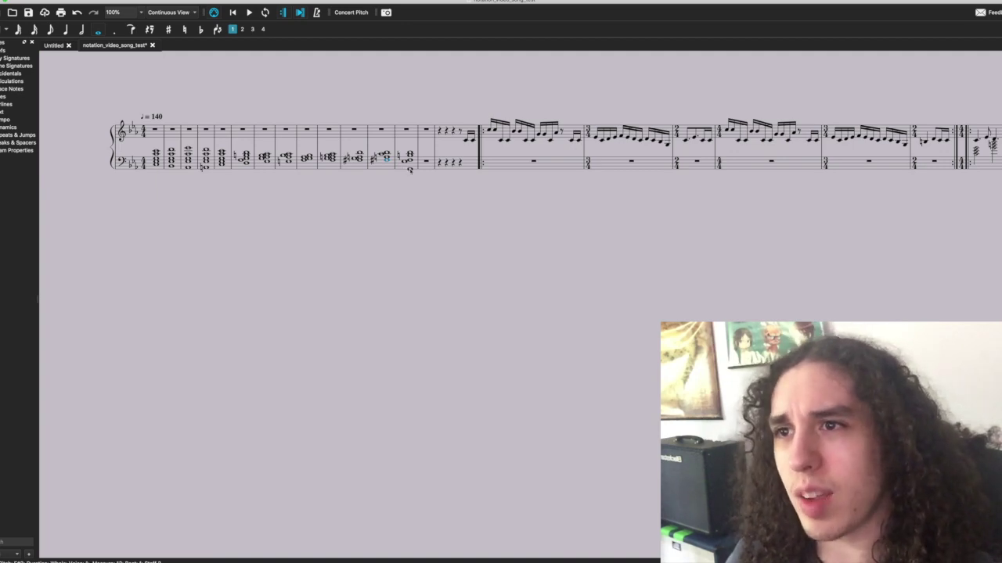
key("space")
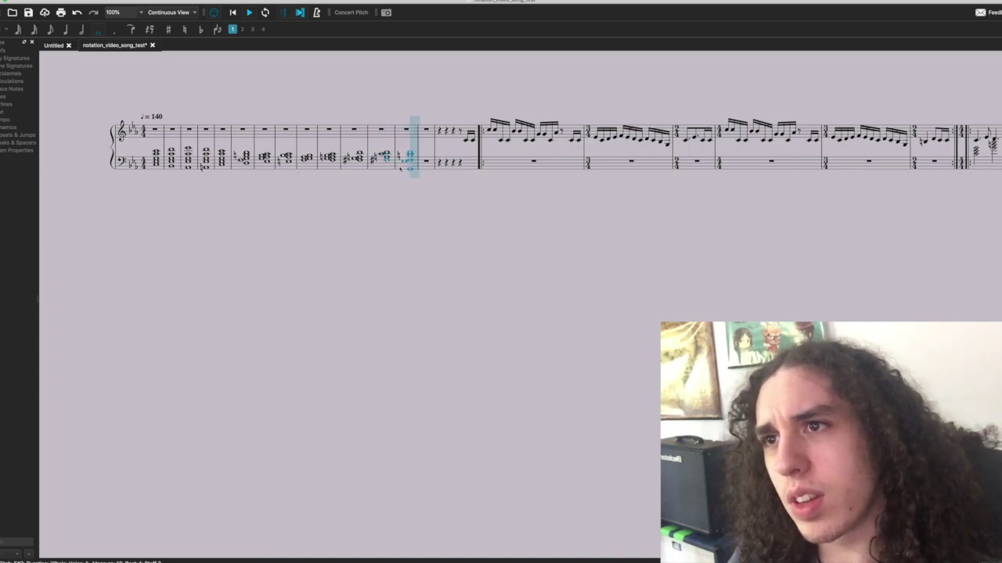
key("space")
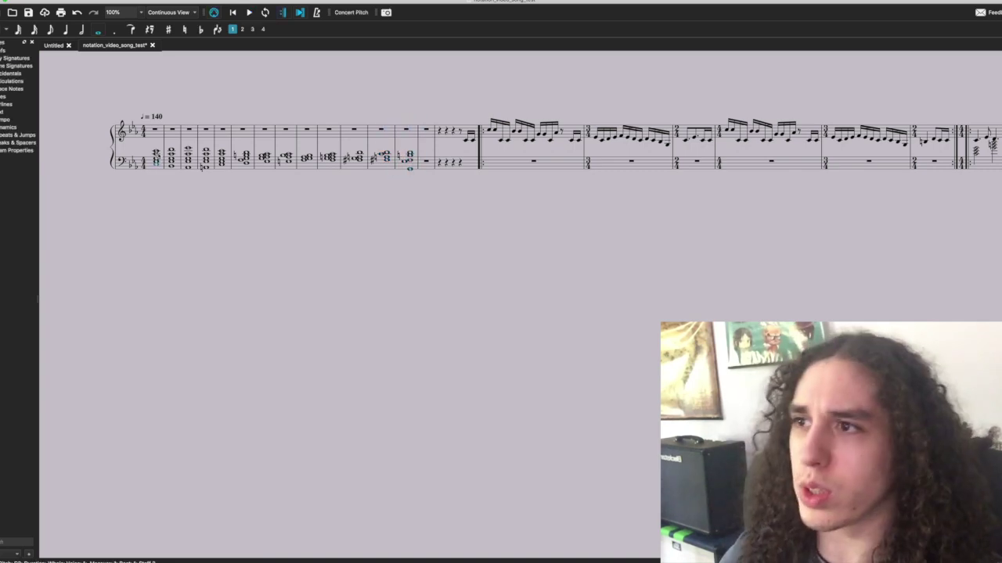
Try a copy of the first measure's chord in the fourteenth measure's bass staff and play into it from the thirteenth measure.
left_click(156, 153, "shift")
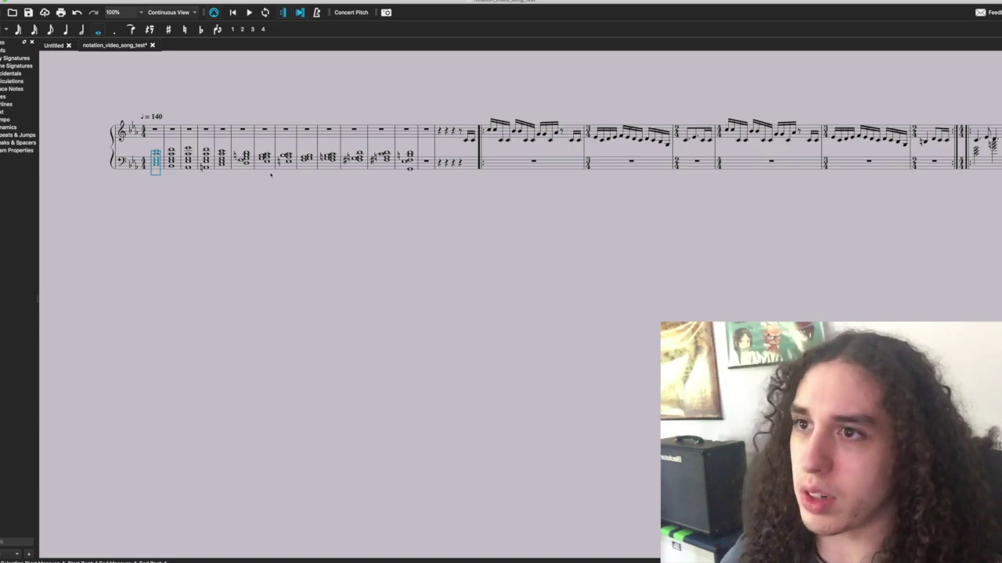
left_click(425, 162)
key("super+v")
left_click(410, 170)
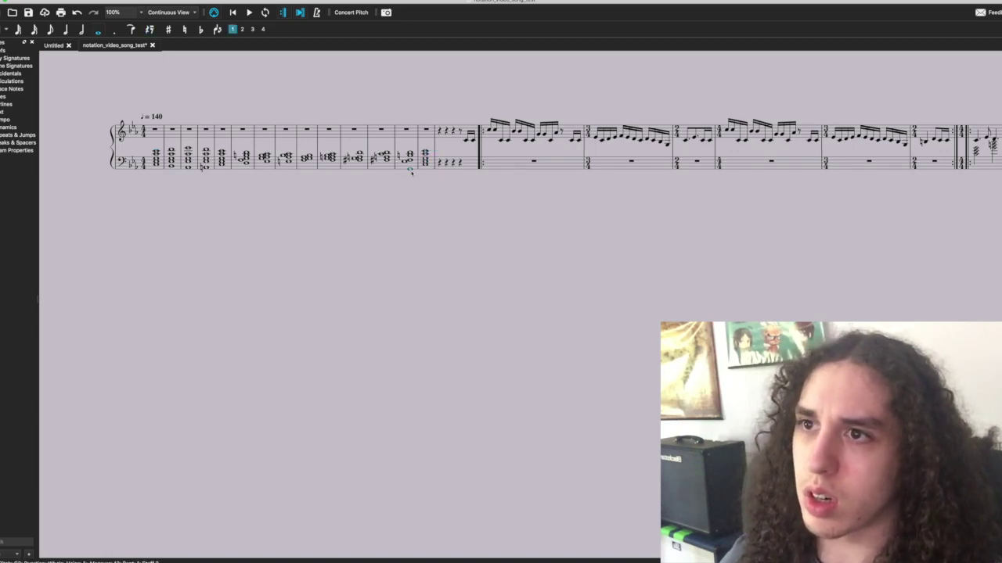
key("space")
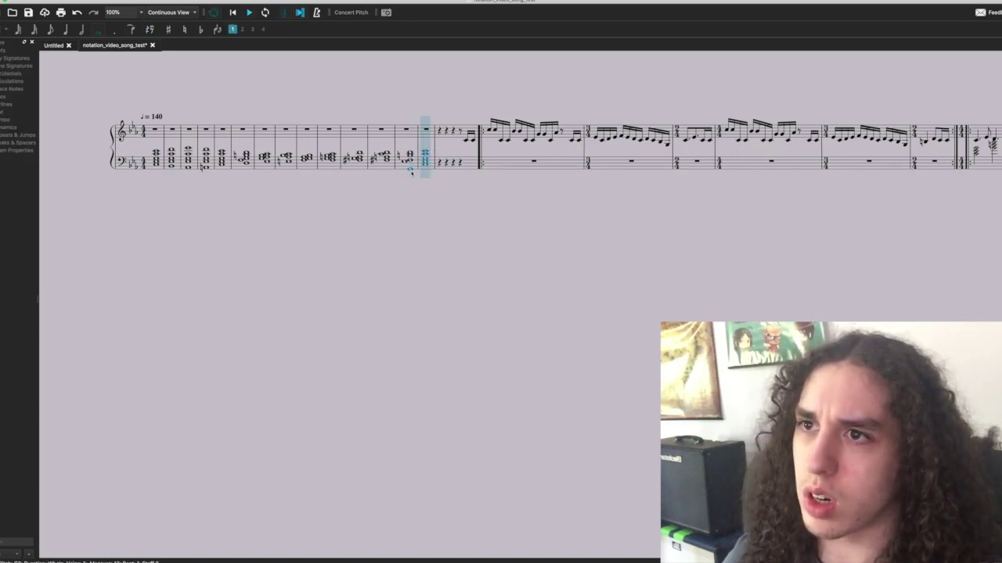
key("space")
Clear the pasted chord from the fourteenth measure's bass staff and select the lowest note of the thirteenth measure's chord.
left_click(430, 170)
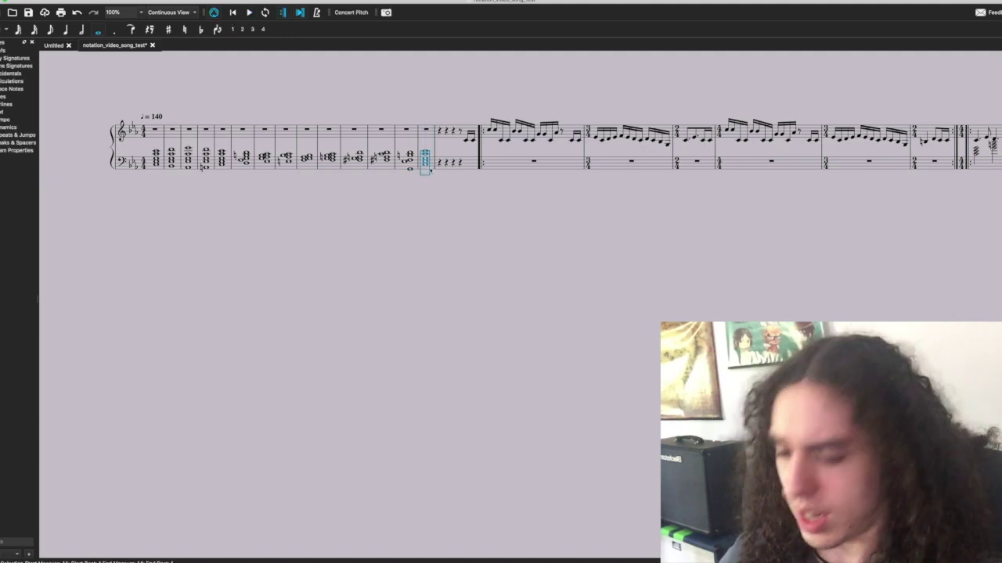
key("Delete")
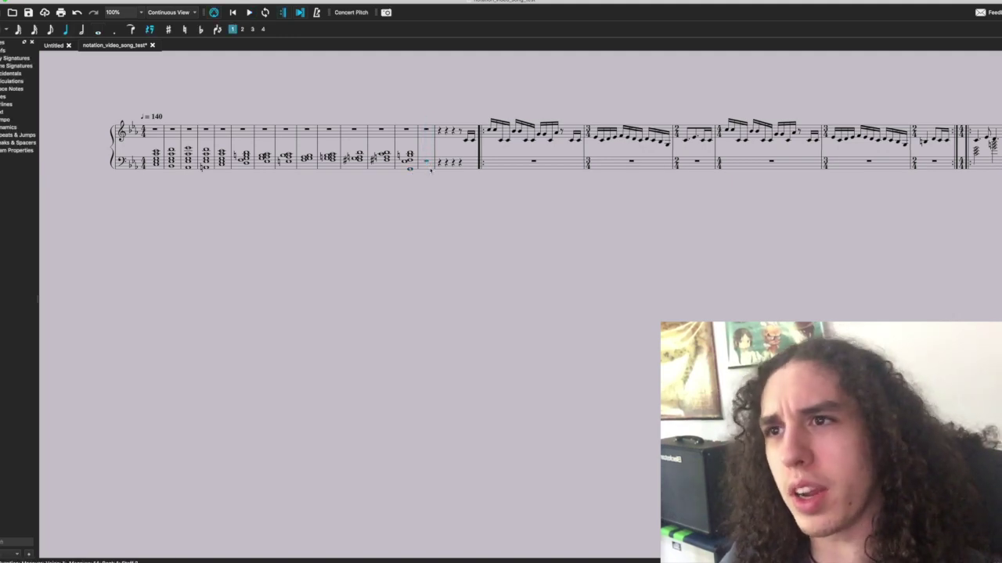
left_click(409, 169)
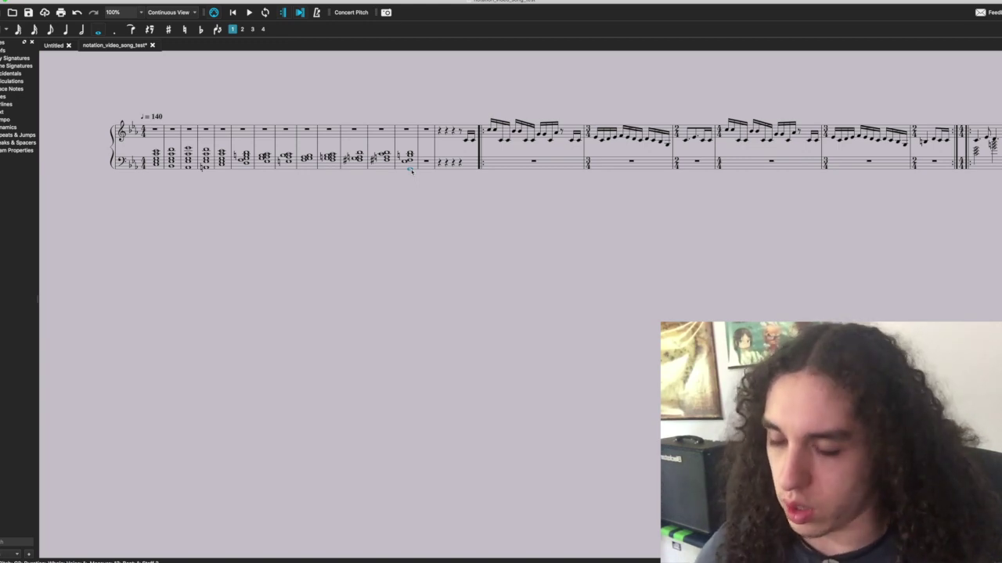
Clear the thirteenth measure's chord and listen to the transition from the eleventh measure's chord into the twelfth.
key("Delete")
key("space")
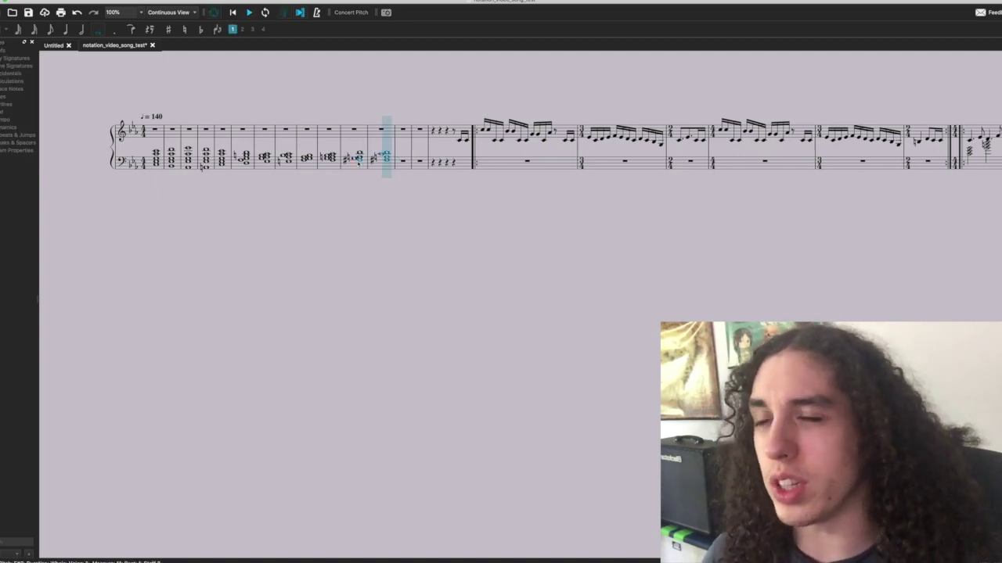
key("space")
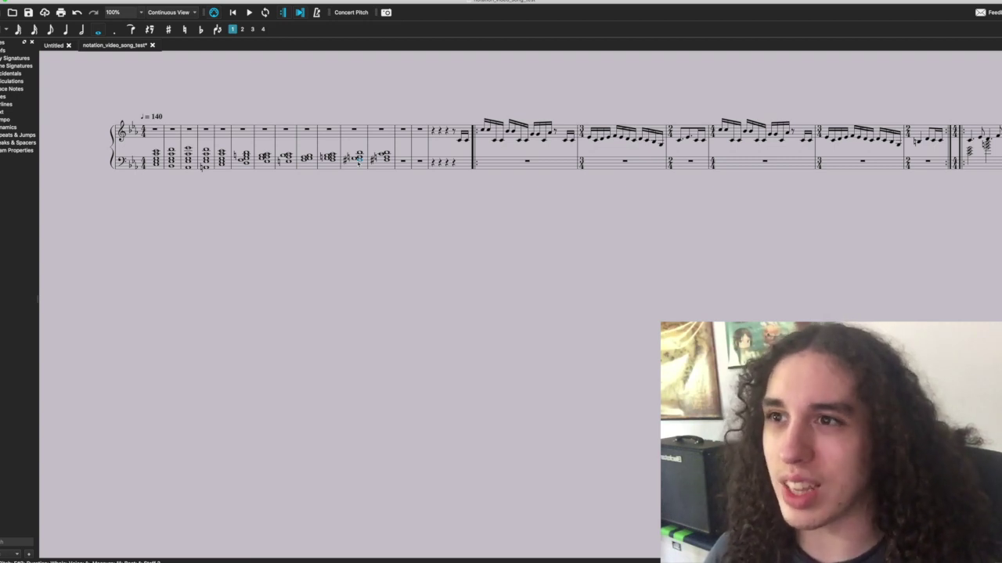
Paste a copy of the twelfth measure's chord into the thirteenth measure's bass staff, raise its pitch and play the change between them.
left_click(376, 163)
key("super+c")
left_click(403, 162)
key("super+v")
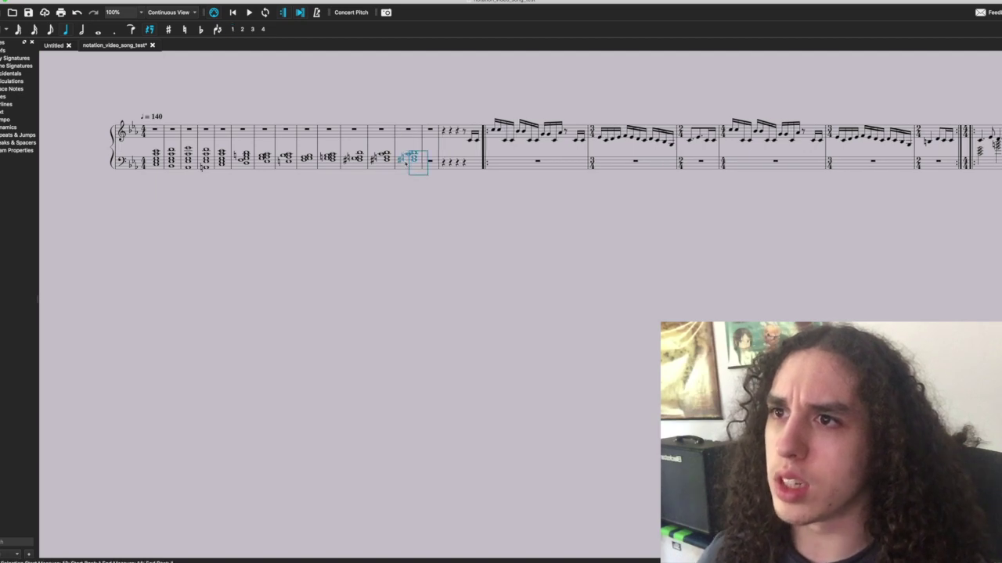
key("Up")
left_click(410, 160)
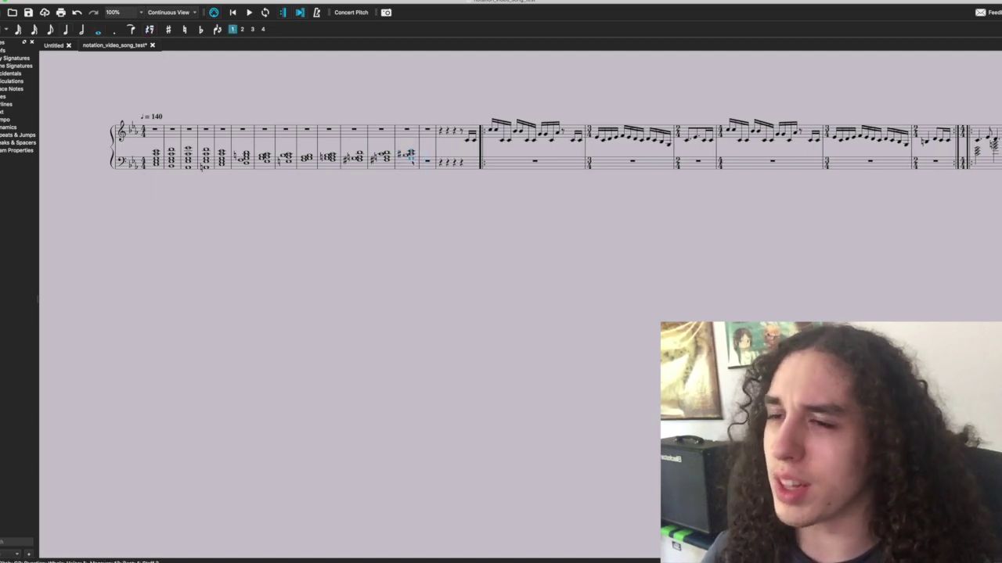
key("space")
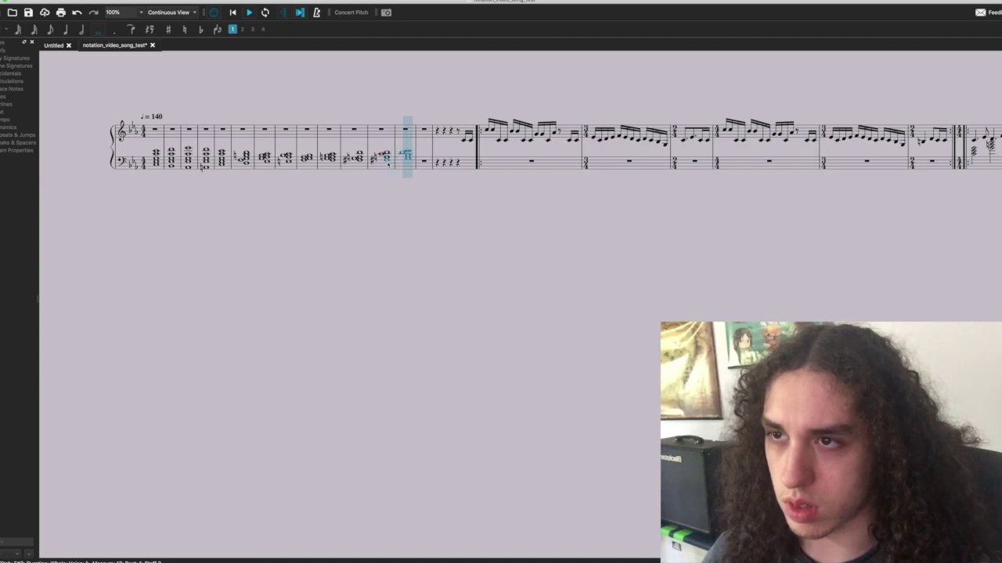
key("space")
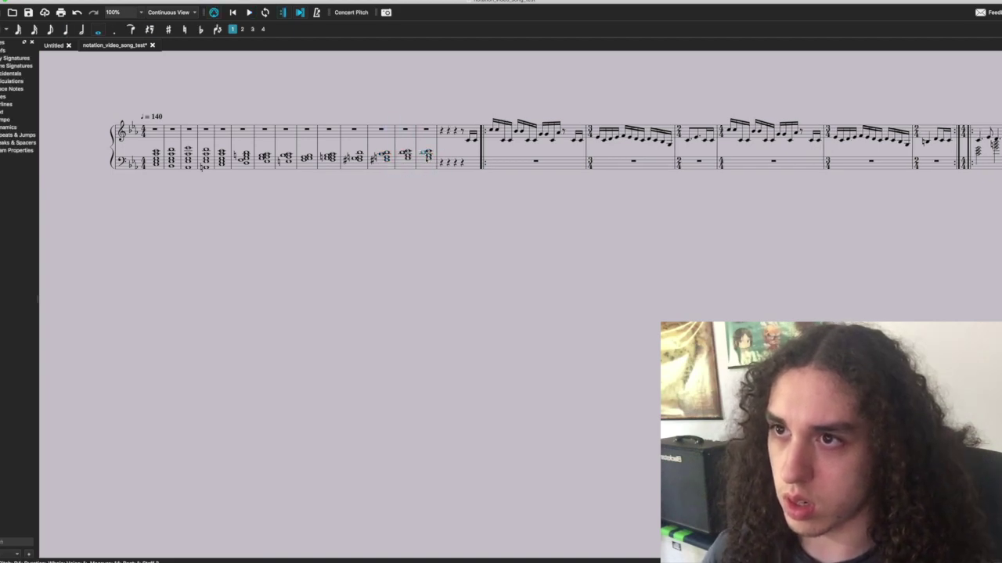
Raise individual notes of the chord in the fourteenth measure's bass staff in semitone steps and play the reshaped chord.
key("Up")
key("Up")
key("Up")
key("Up")
left_click(430, 162)
left_click(428, 156)
key("Up")
key("Up")
key("Up")
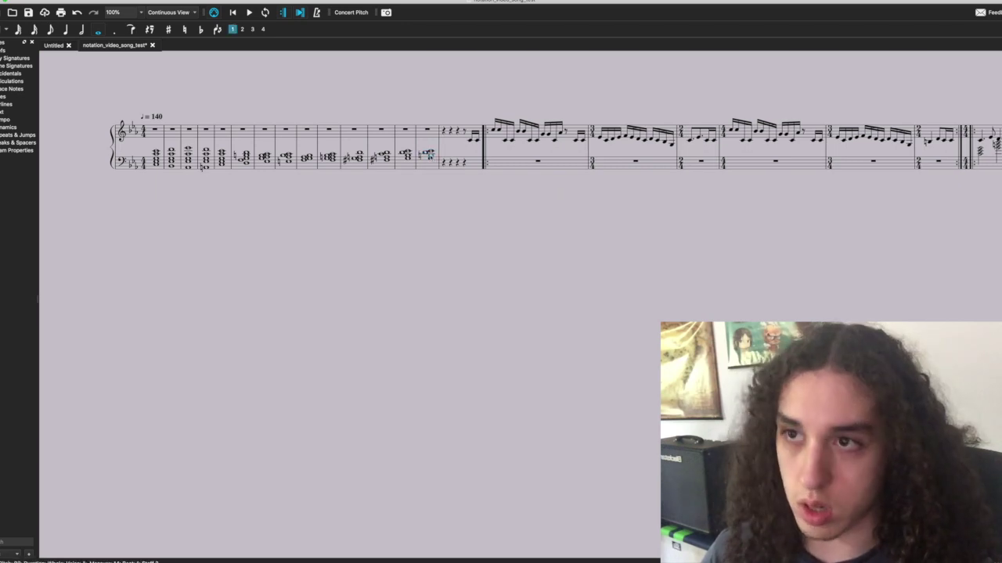
key("space")
key("space")
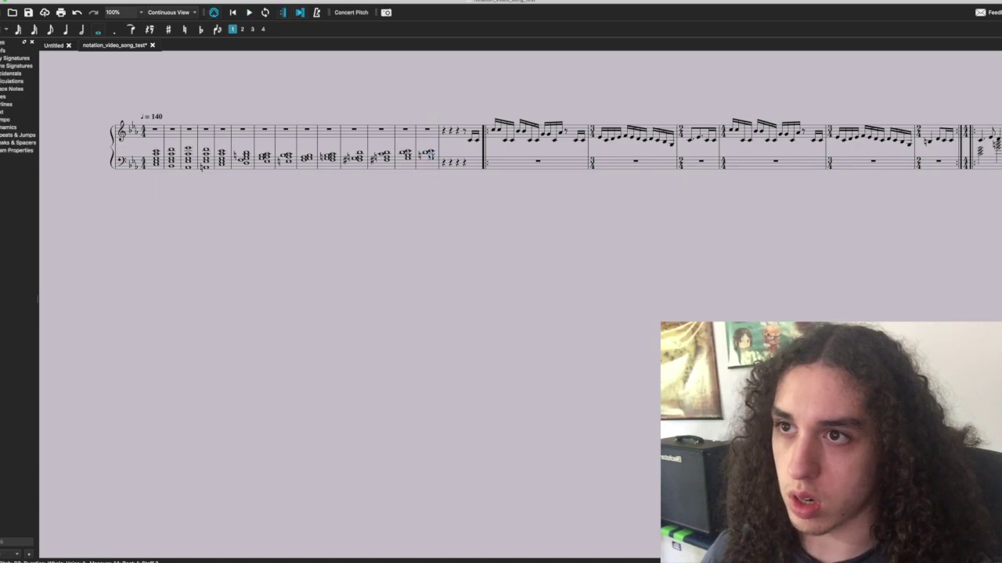
Listen to the chord changes from the twelfth through the fourteenth measure and check a middle note of the fourteenth measure's chord.
key("space")
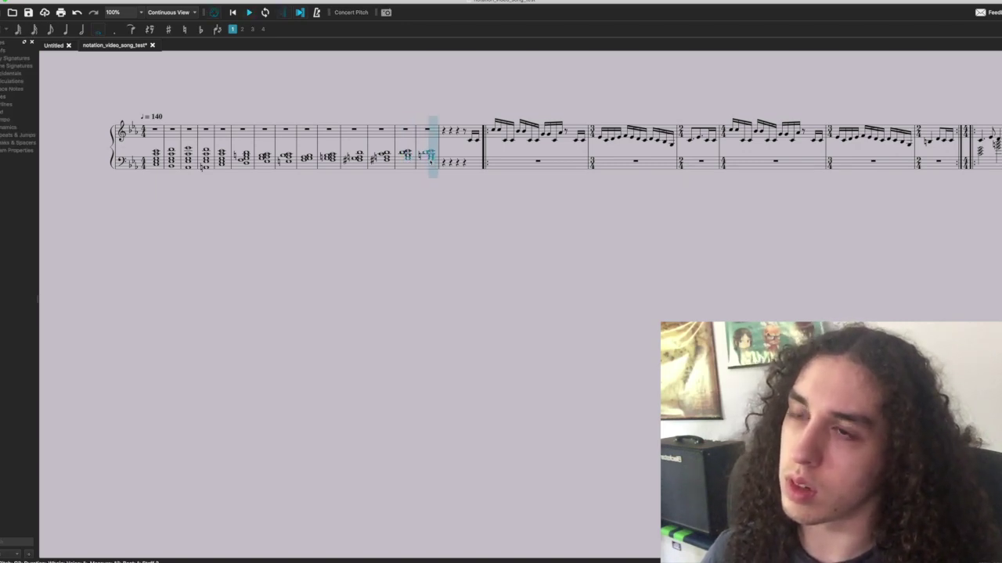
key("space")
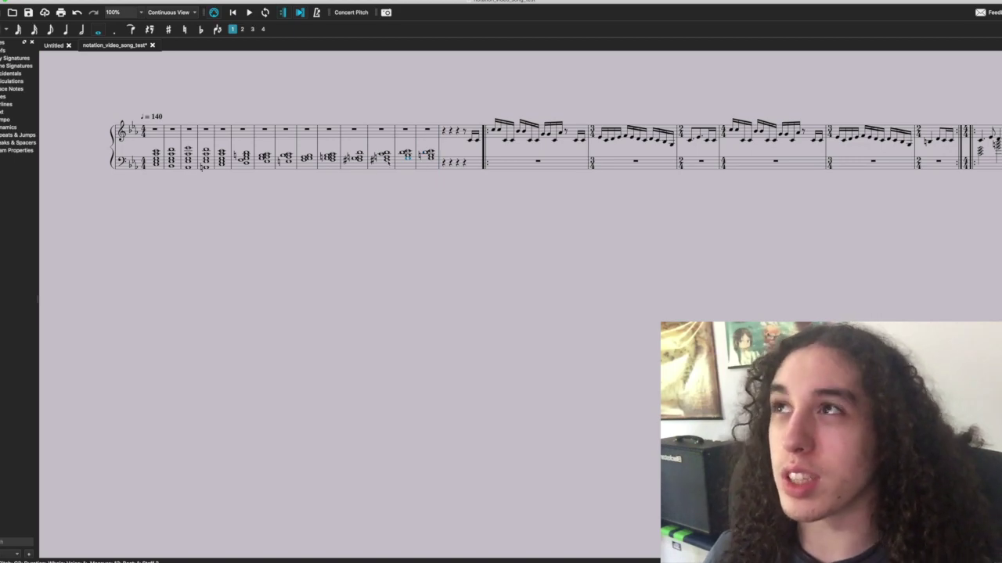
key("space")
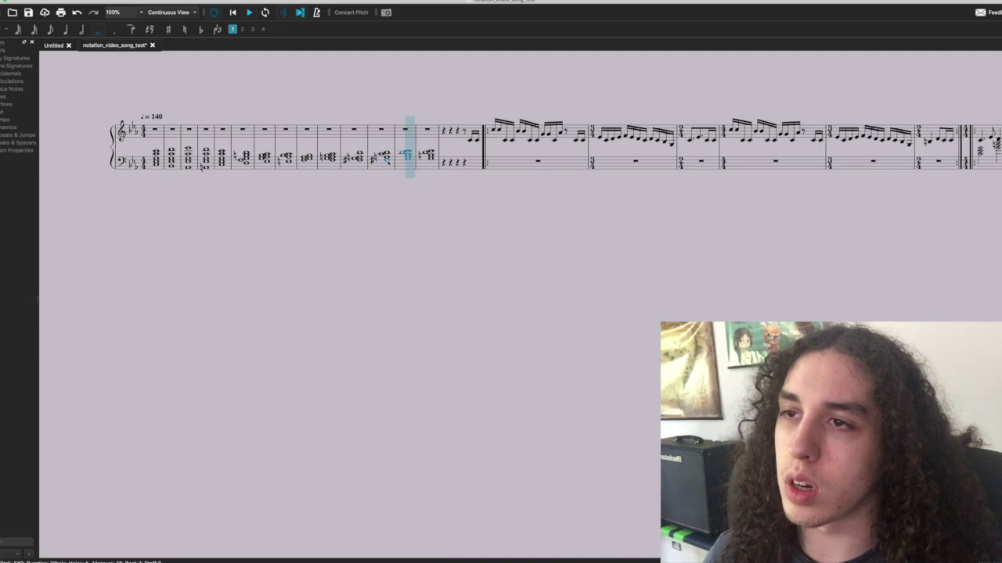
key("space")
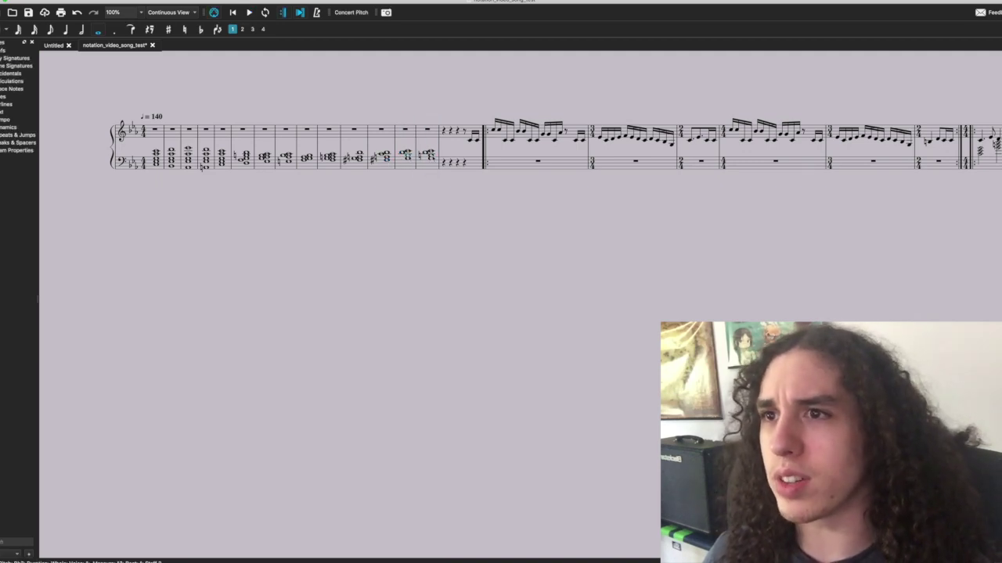
left_click(430, 157)
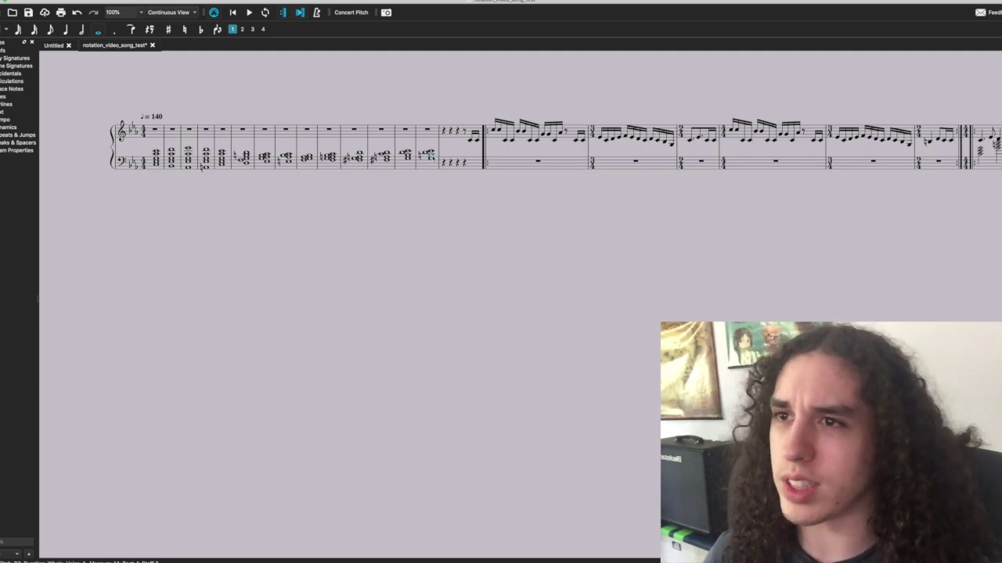
key("space")
key("space")
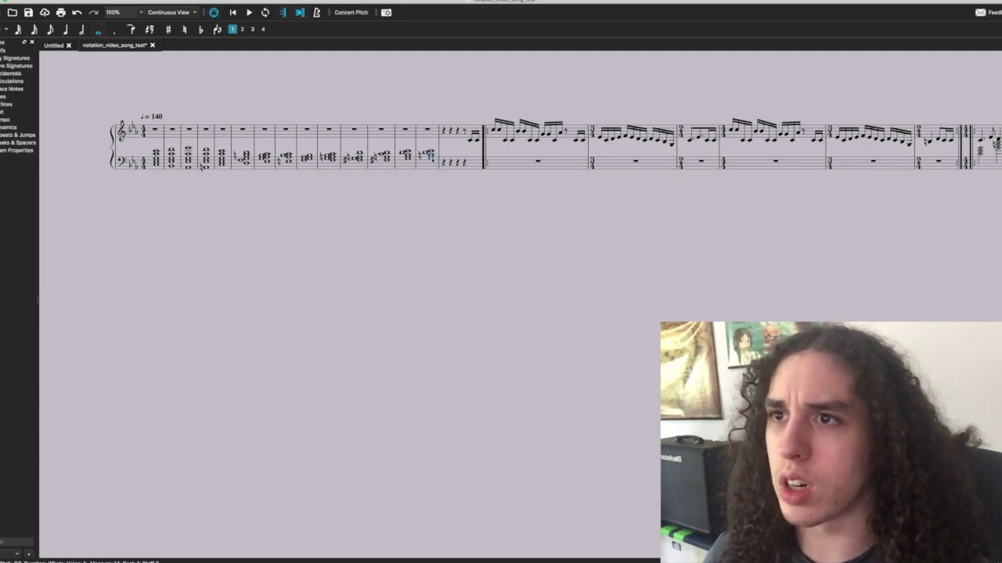
key("space")
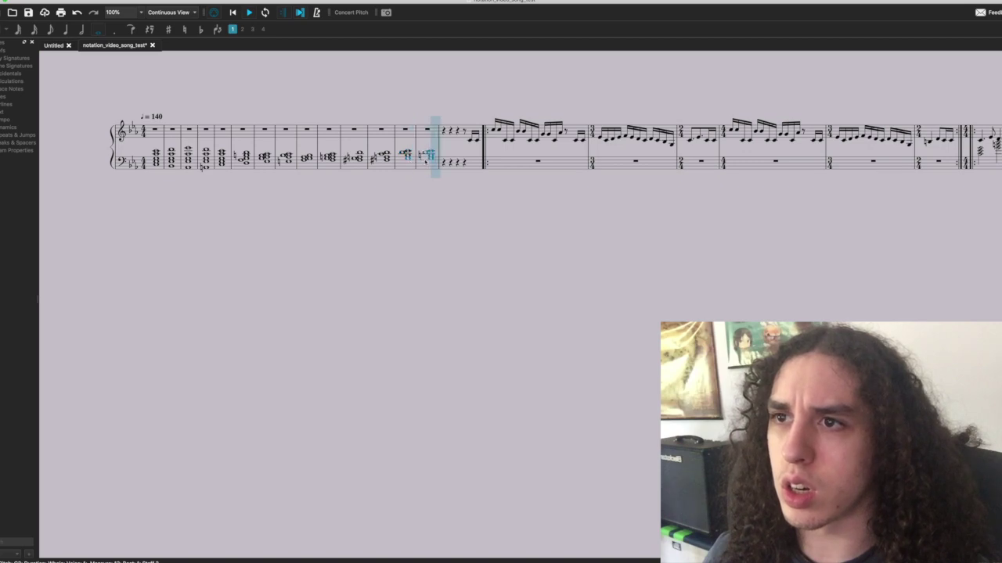
key("space")
Place a 4/4 time signature at the riff's repeat start and set the fourteenth measure to 9/8.
left_click(431, 151)
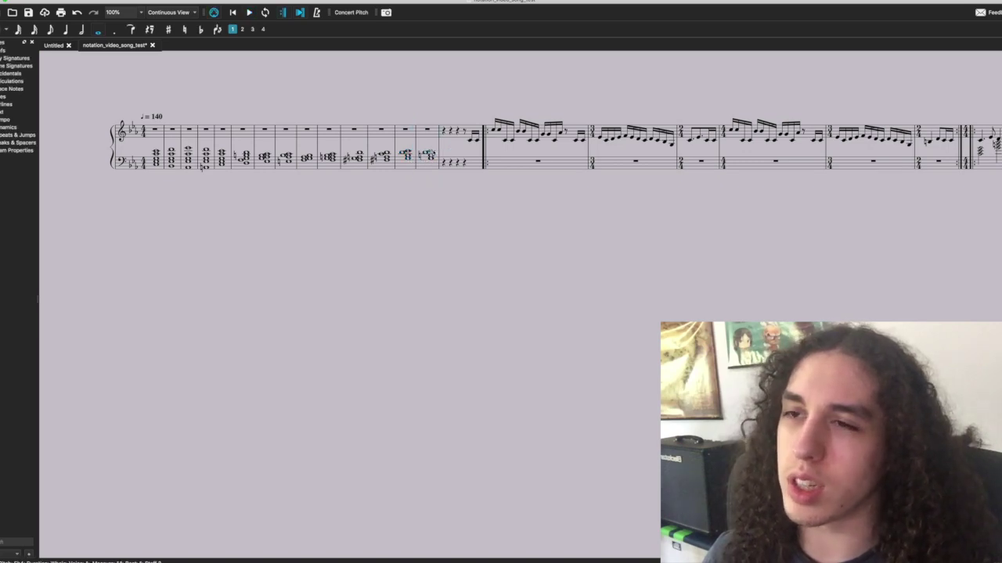
left_click(425, 154)
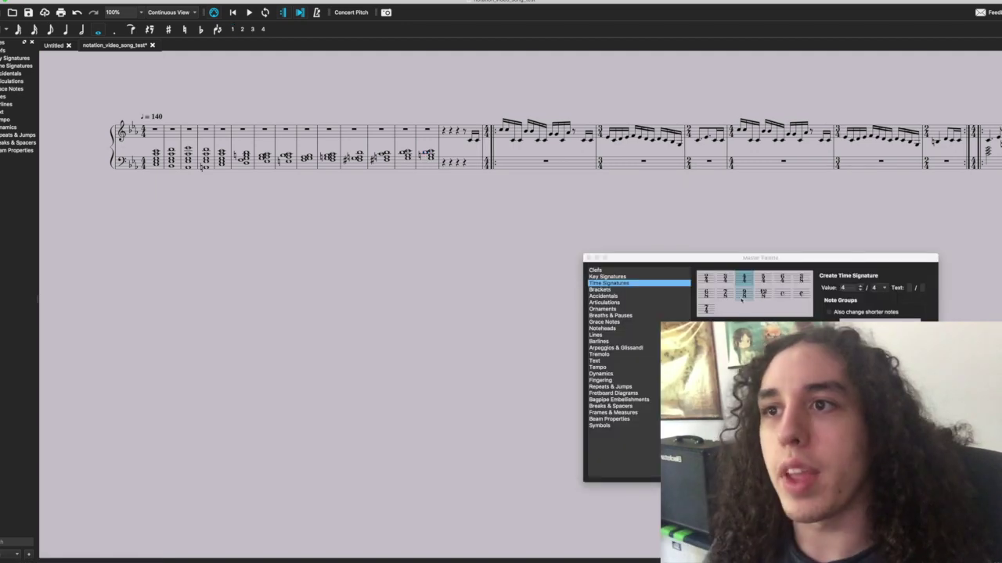
left_click_drag(744, 293, 435, 168)
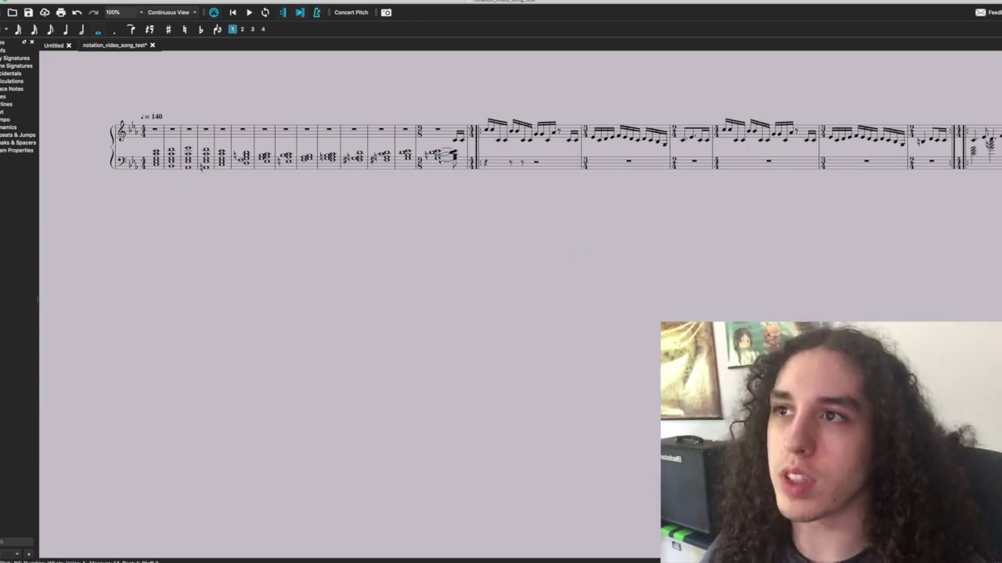
Play the introduction through into the riff and replay the transition from the thirteenth measure into the fourteenth.
left_click(438, 155)
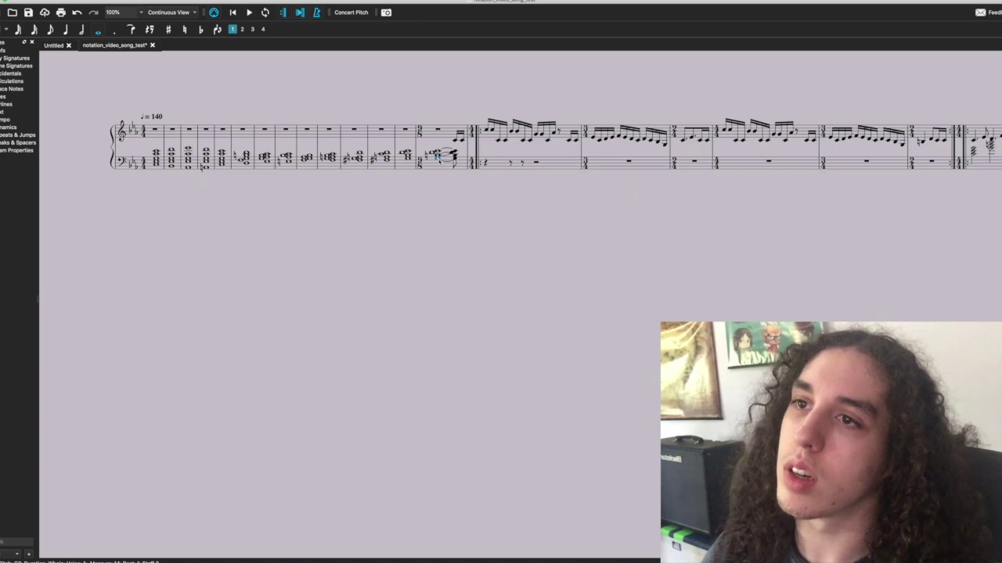
key("space")
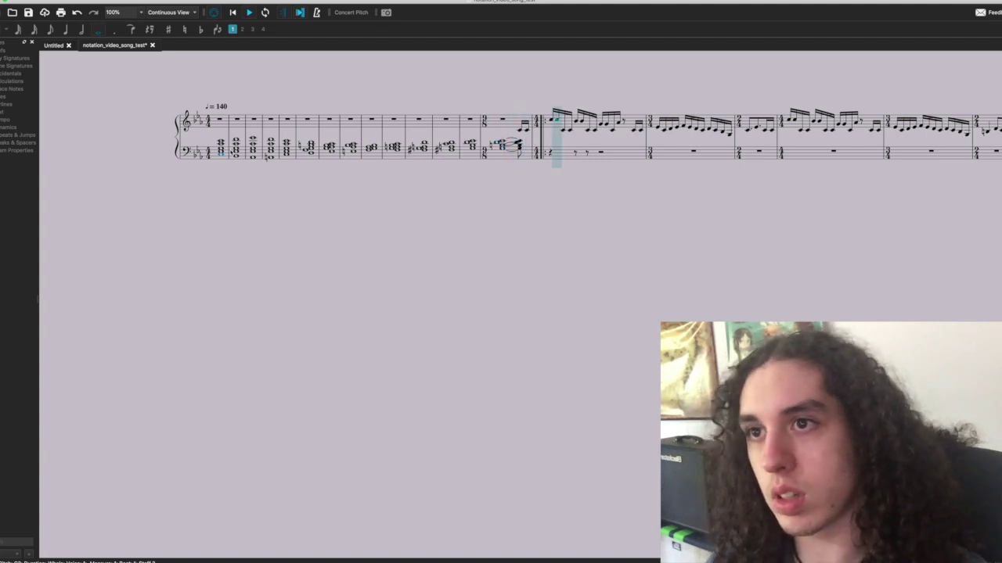
key("space")
left_click(502, 152)
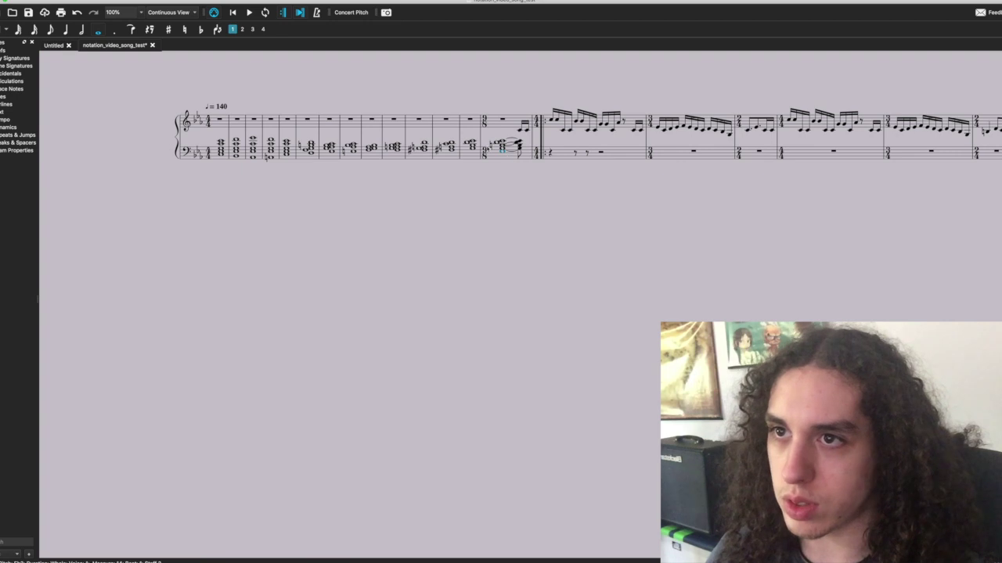
key("space")
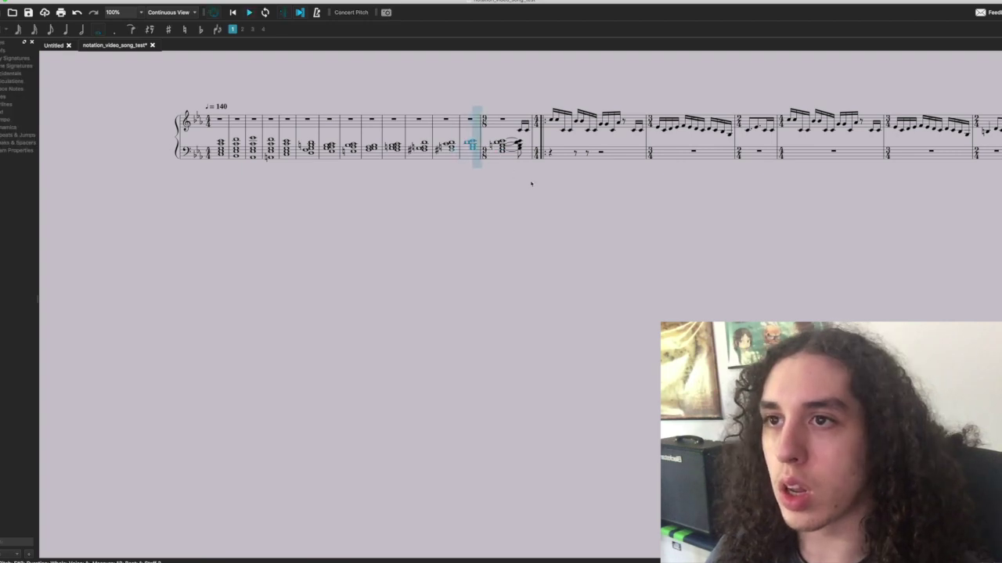
key("space")
Extend the fourteenth measure's tied chord across the barline into a whole-note chord in the riff's first measure and listen to it.
key("n")
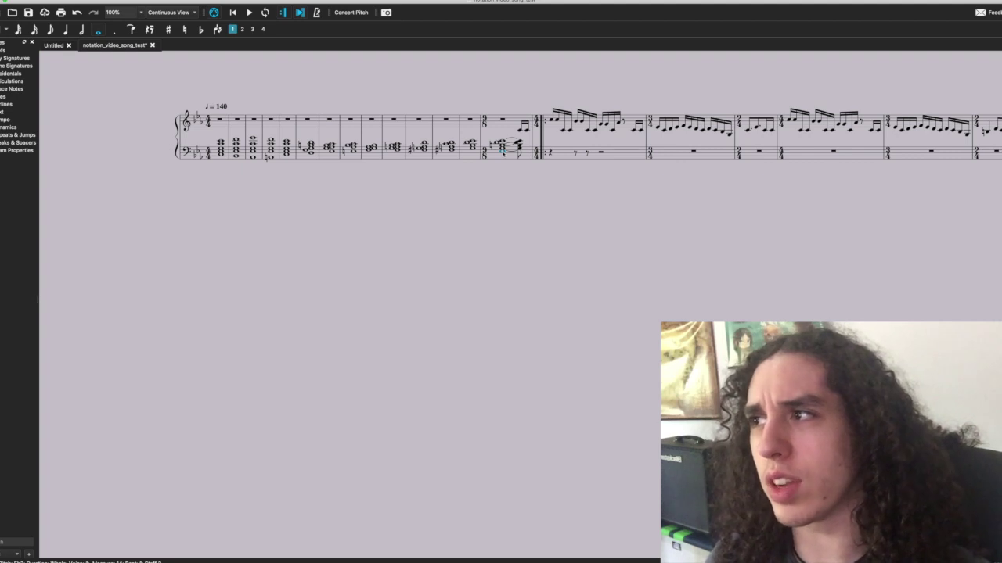
left_click(519, 147)
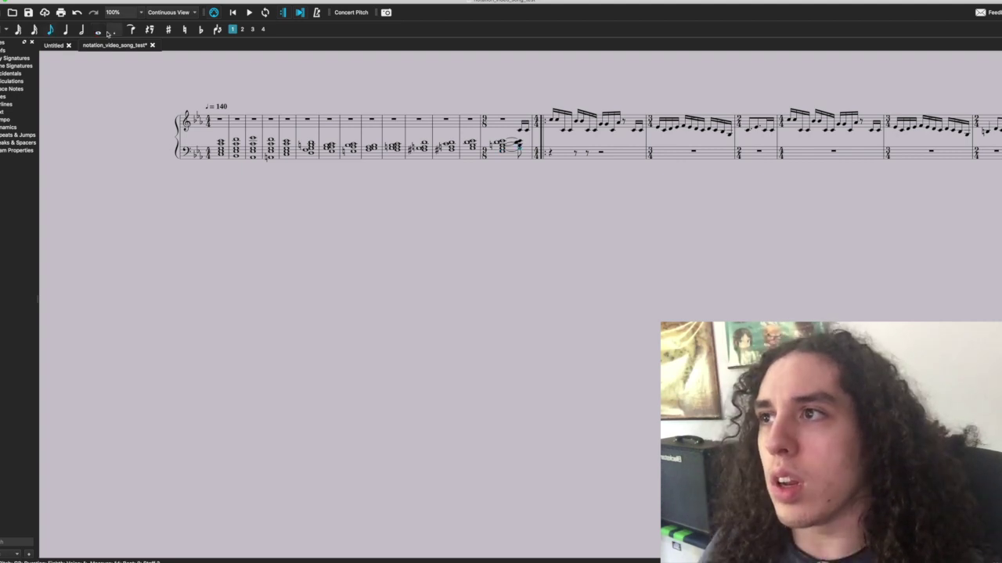
left_click(114, 30)
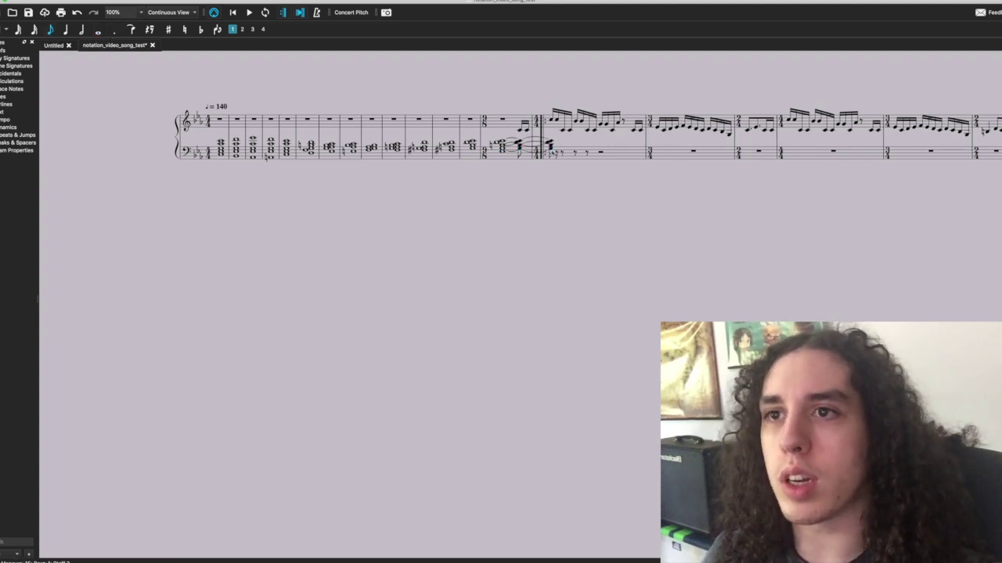
key("3")
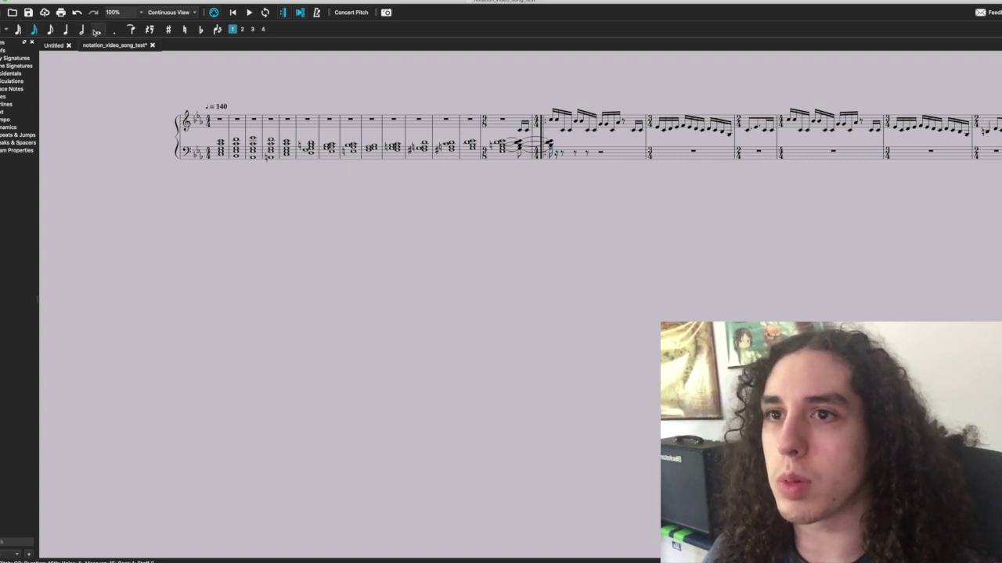
left_click(97, 30)
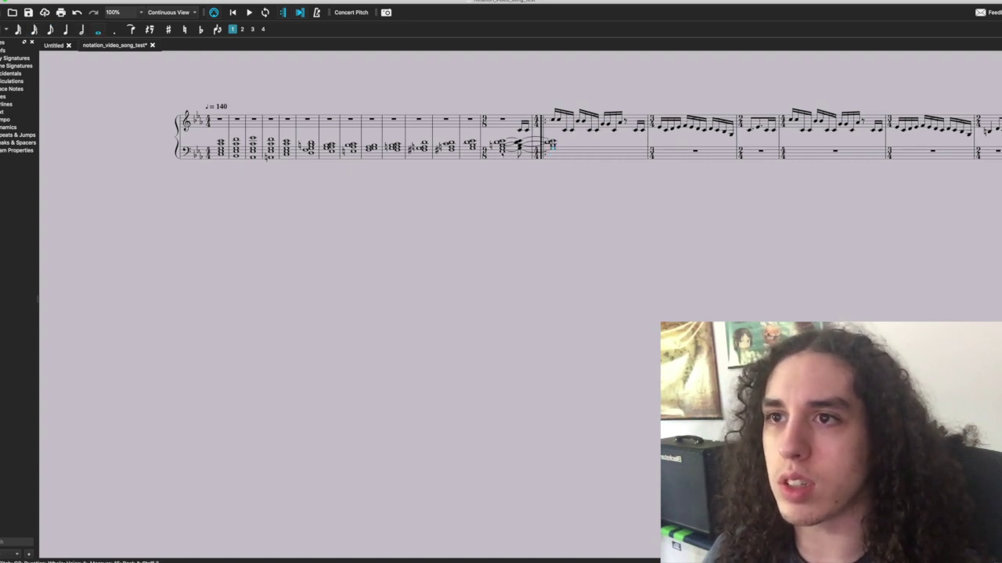
key("space")
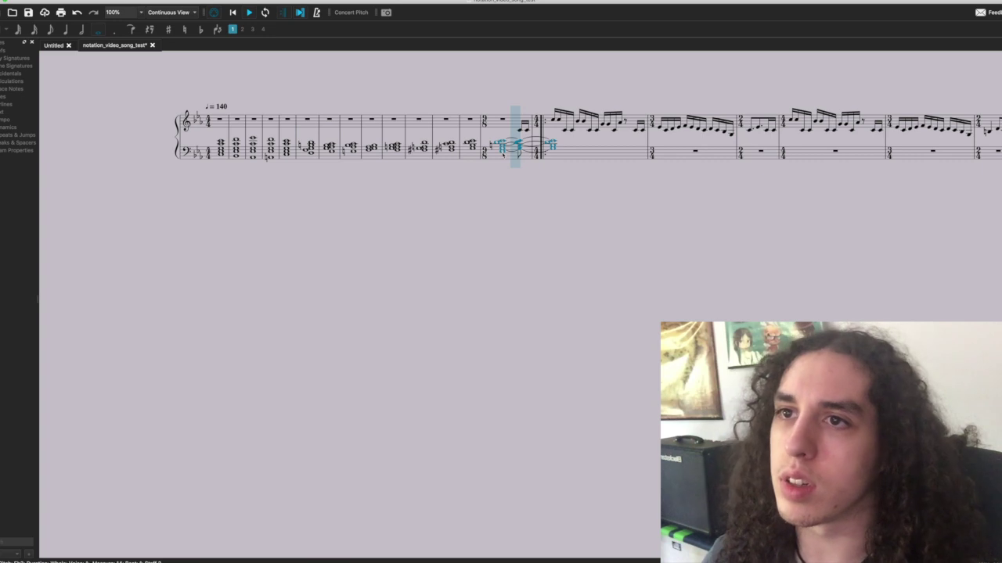
key("space")
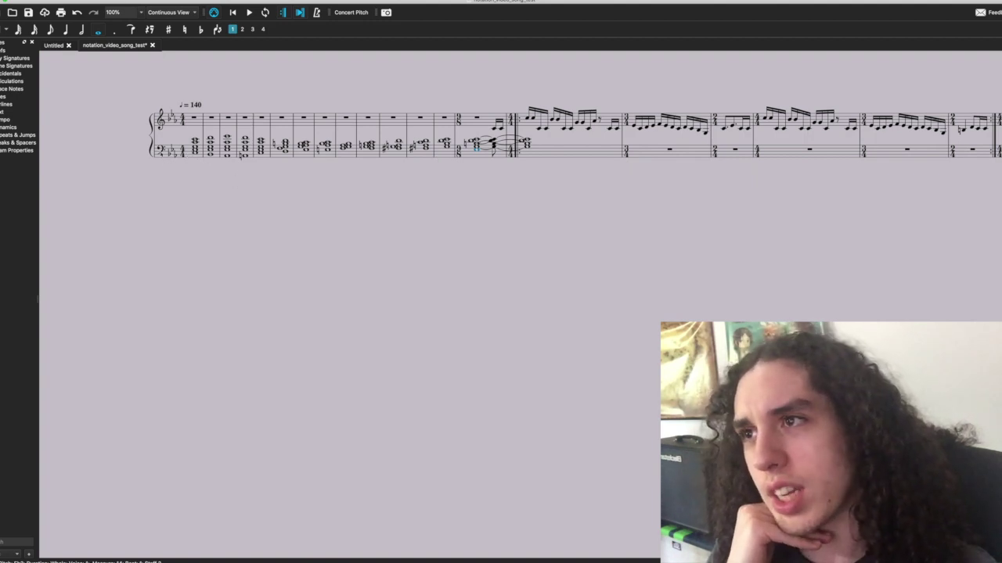
Play from the riff's first note into the following section and select the first measure's treble-staff rest.
scroll(527, 199, "right", 2)
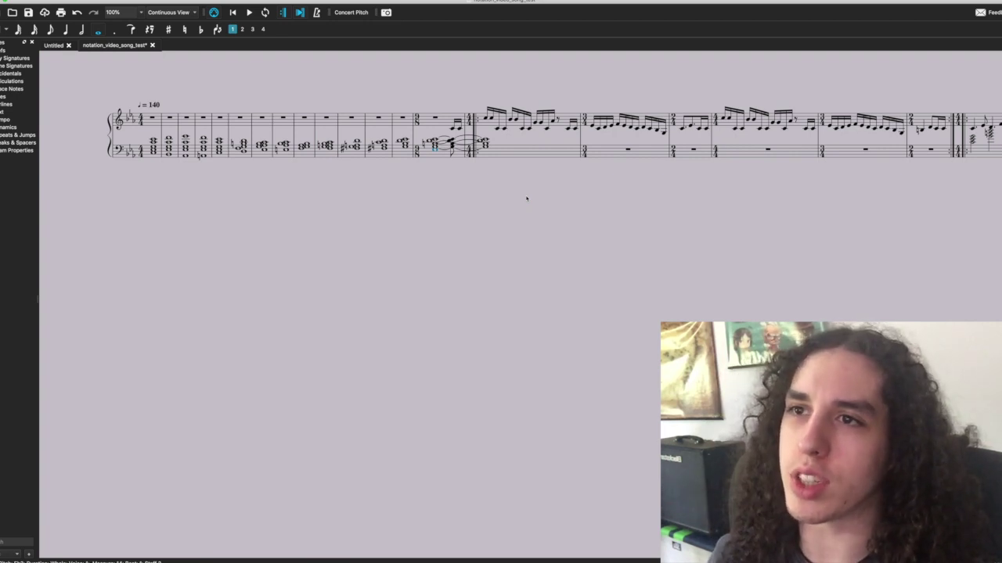
scroll(526, 200, "right", 5)
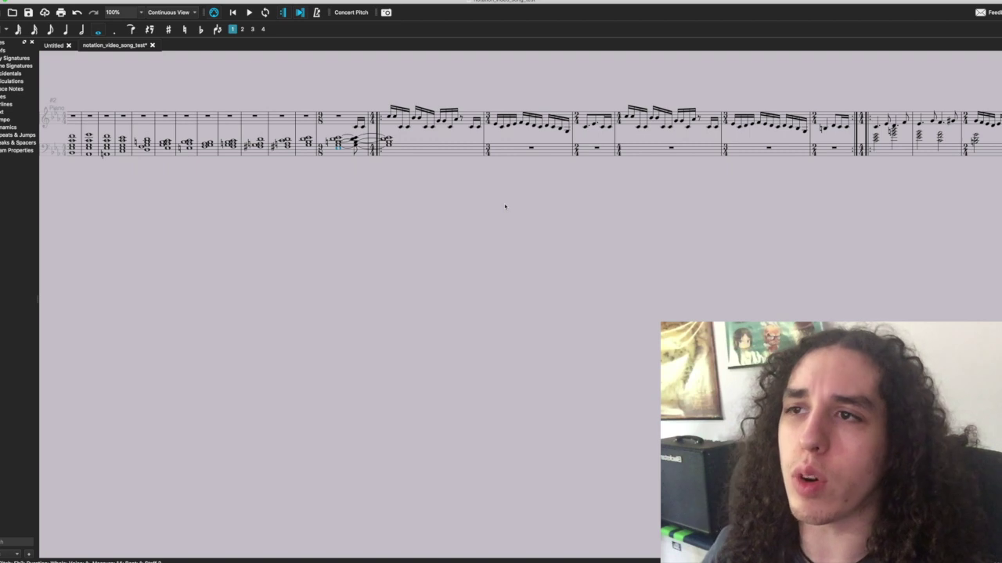
left_click(389, 116)
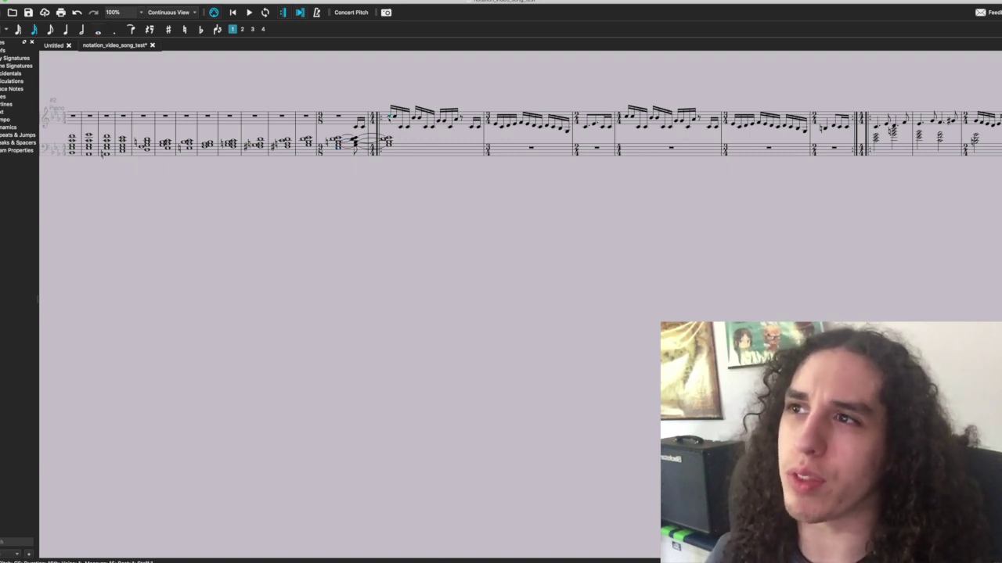
key("space")
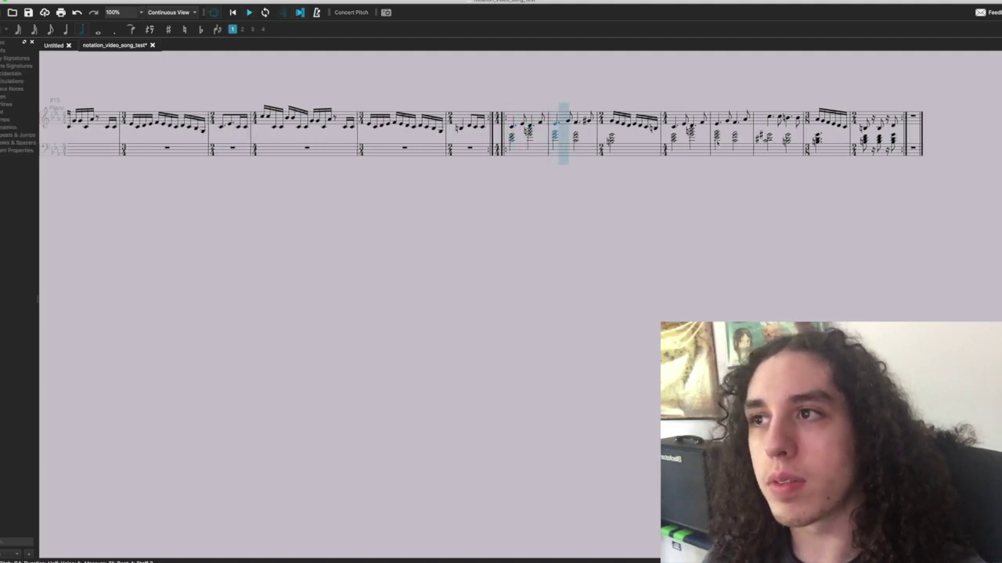
key("space")
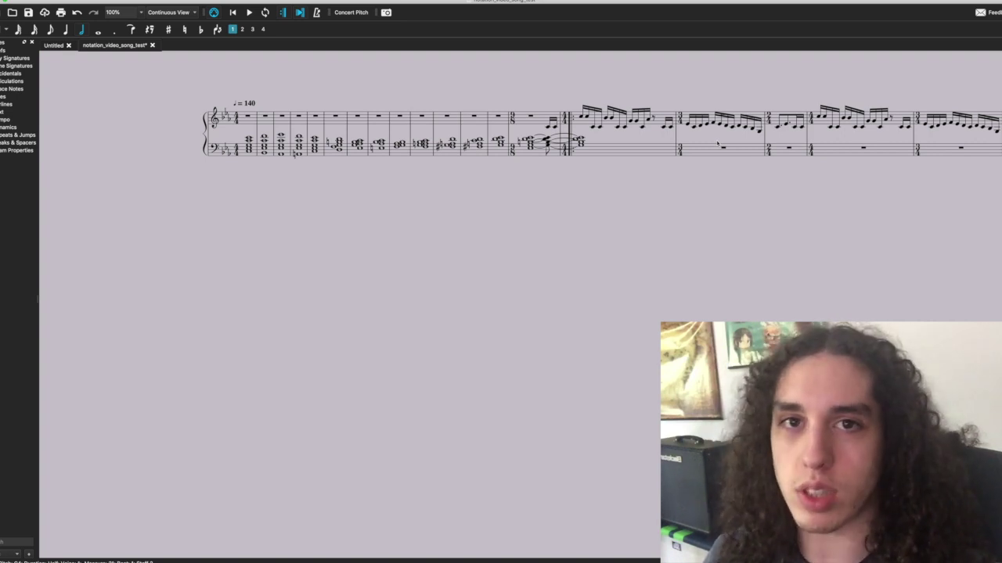
left_click(248, 117)
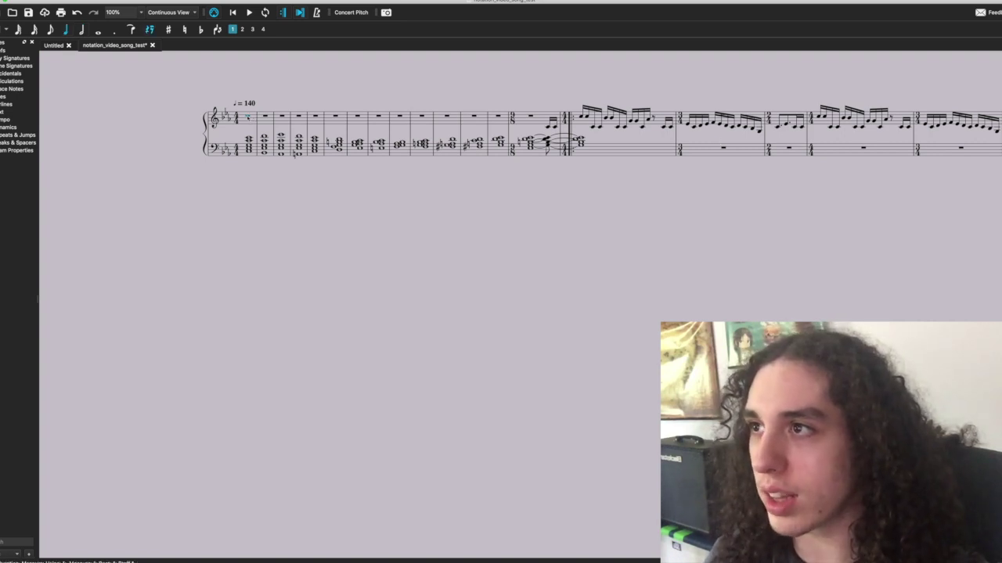
Fill the first measure's treble staff with the quarter notes E, C, C, E.
left_click(65, 30)
left_click(259, 116)
key("5")
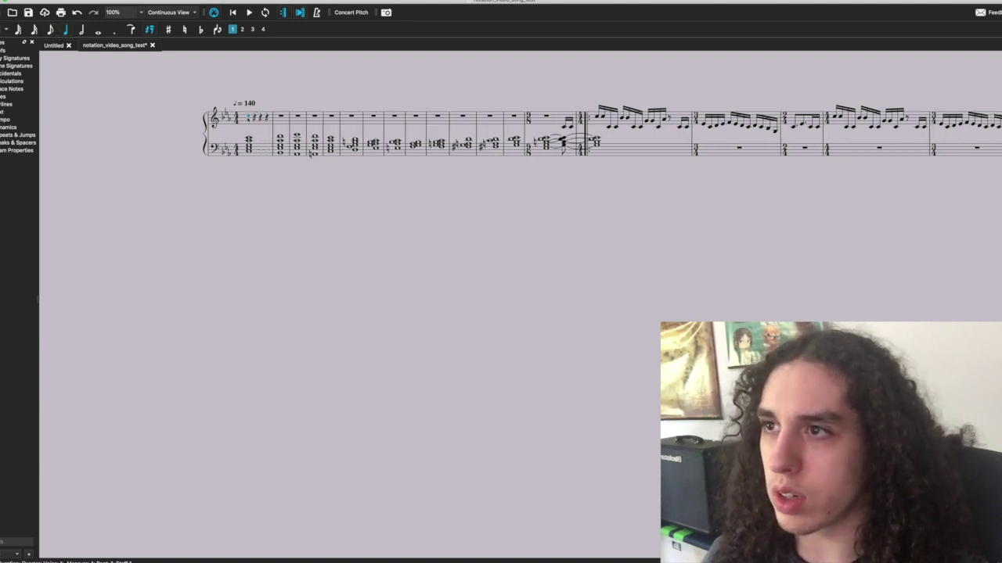
key("n")
key("e")
key("c")
key("c")
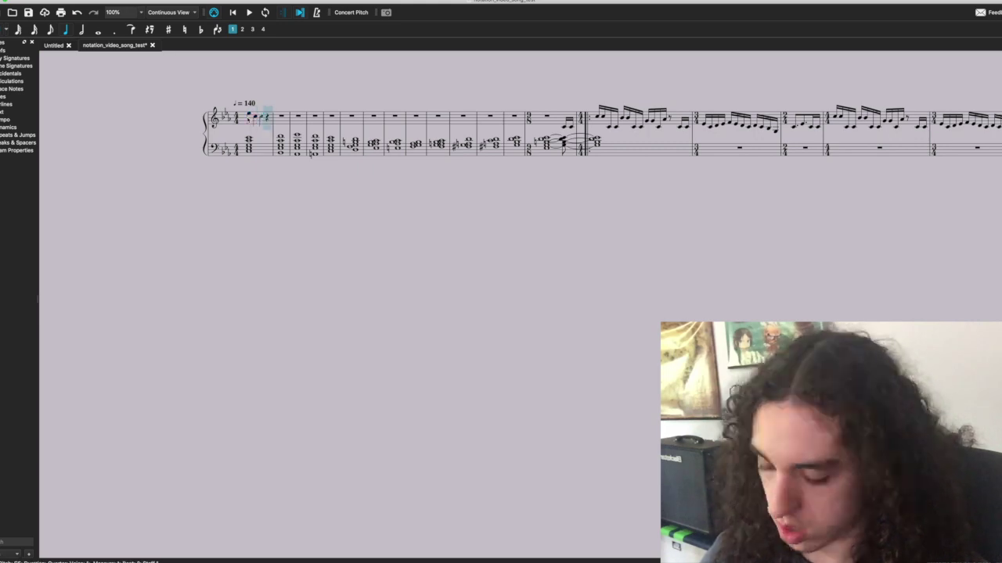
key("e")
Enter the quarter notes G, C, C, G in the second treble measure and A, C, C, A in the third.
key("g")
key("c")
key("c")
key("g")
key("a")
key("c")
key("c")
key("a")
Leave note entry and play the new treble melody with the chords from the first measure.
key("Escape")
left_click(249, 115)
key("space")
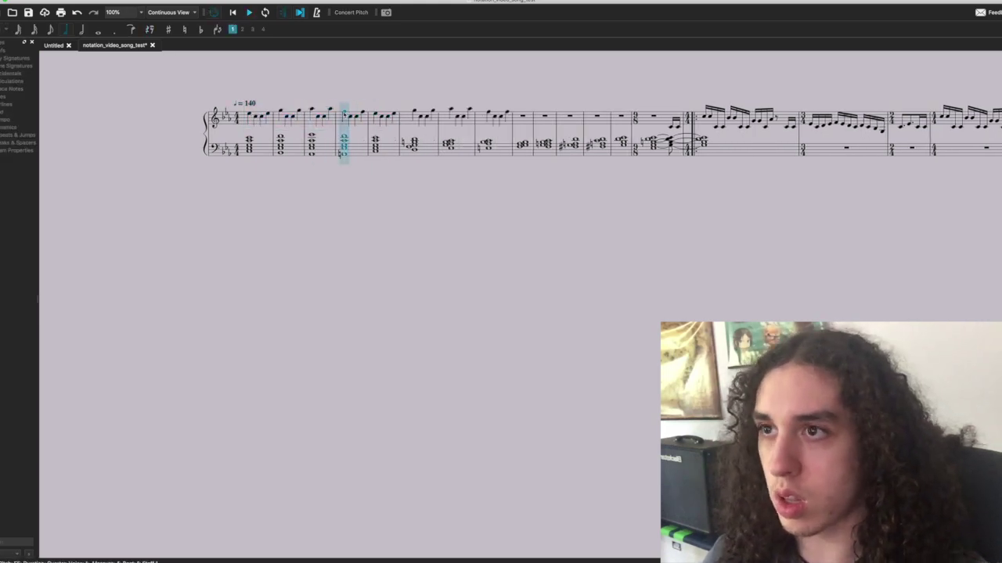
key("space")
key("space")
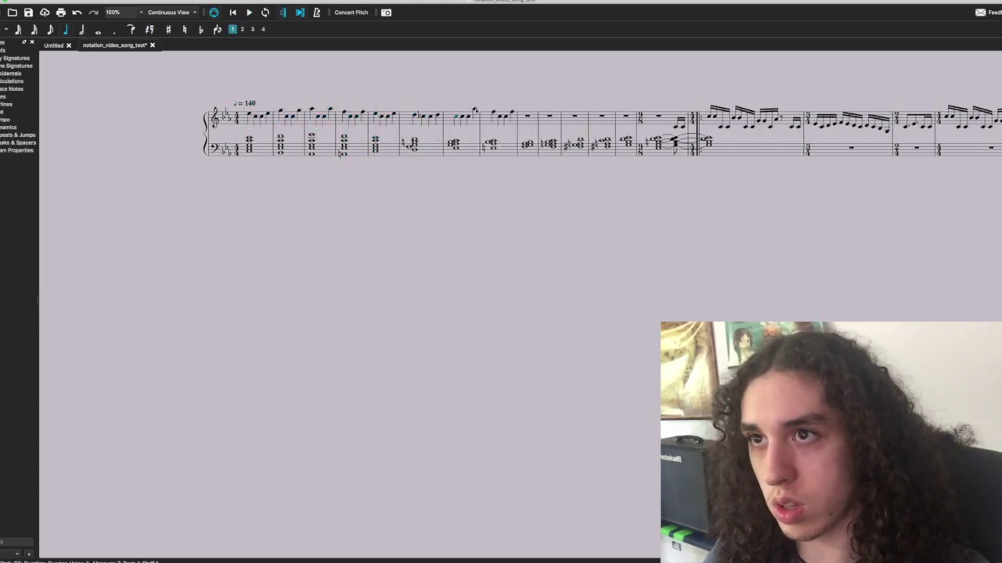
Continue the quarter-note treble melody through the twelfth measure, adding accidentals to suit the chords and listening back.
key("Left")
key("Left")
key("Left")
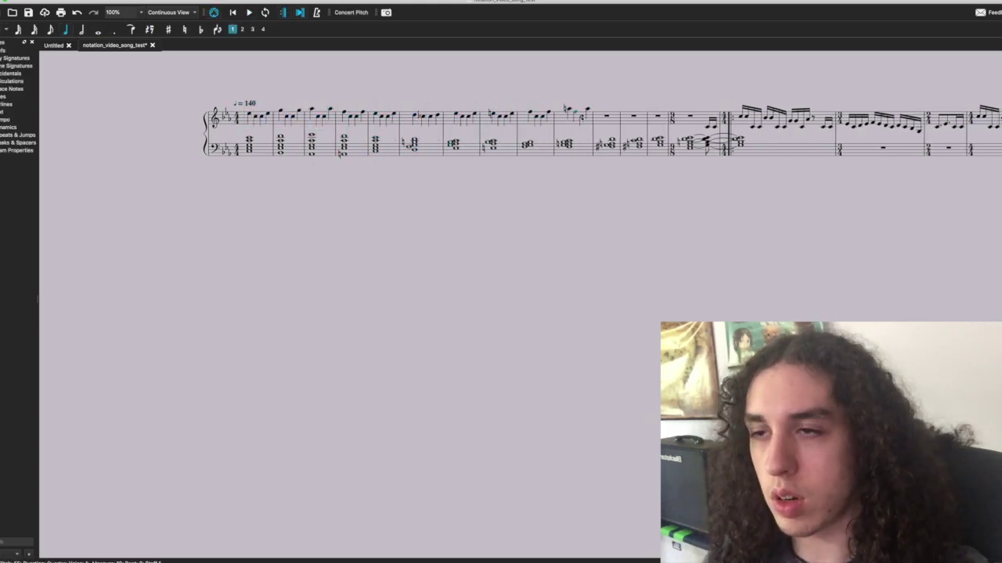
left_click(593, 125)
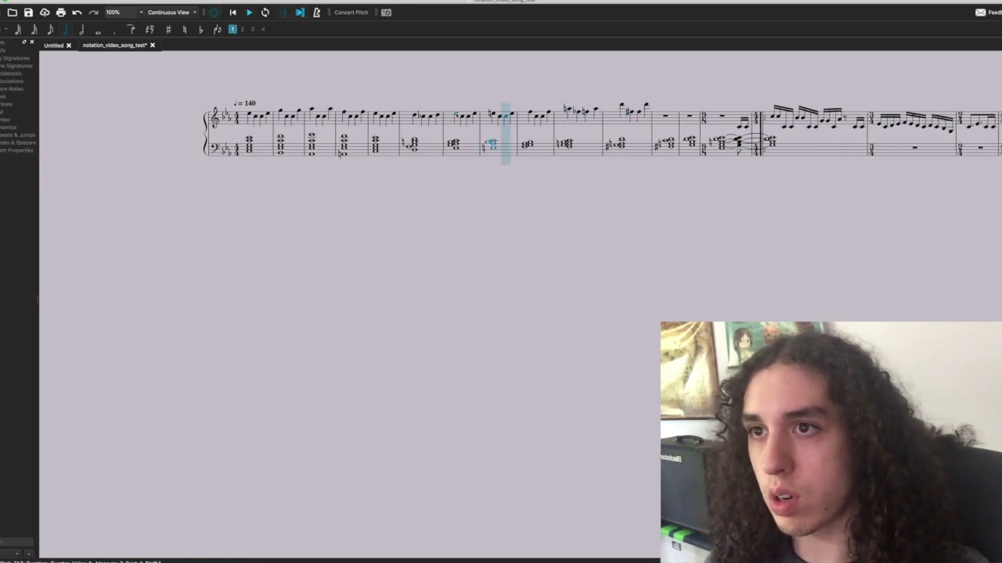
key("space")
left_click(622, 106)
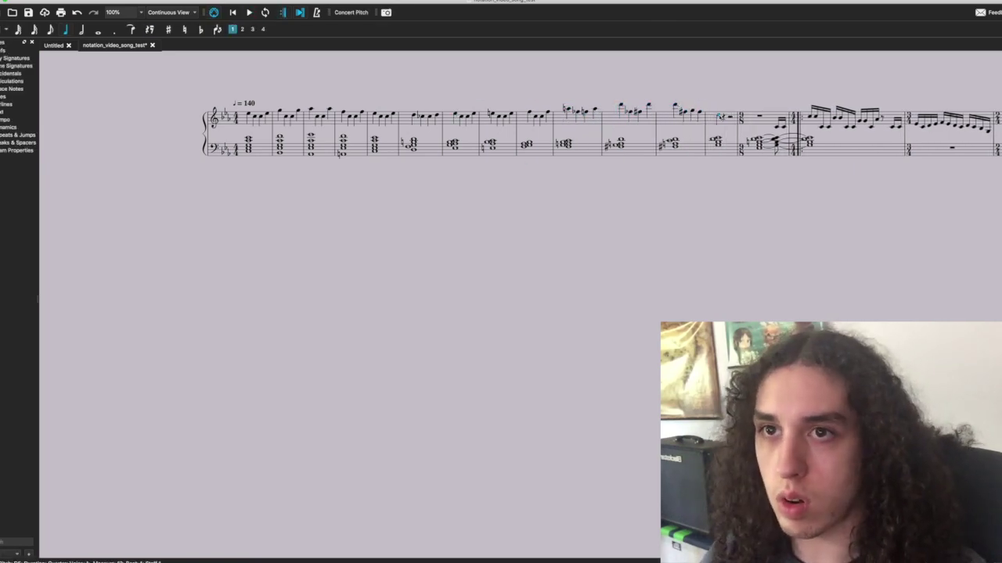
Complete the thirteenth measure's melody and carry the treble line through a whole note in the fourteenth measure into the riff's first measure.
key("d")
key("c")
key("b")
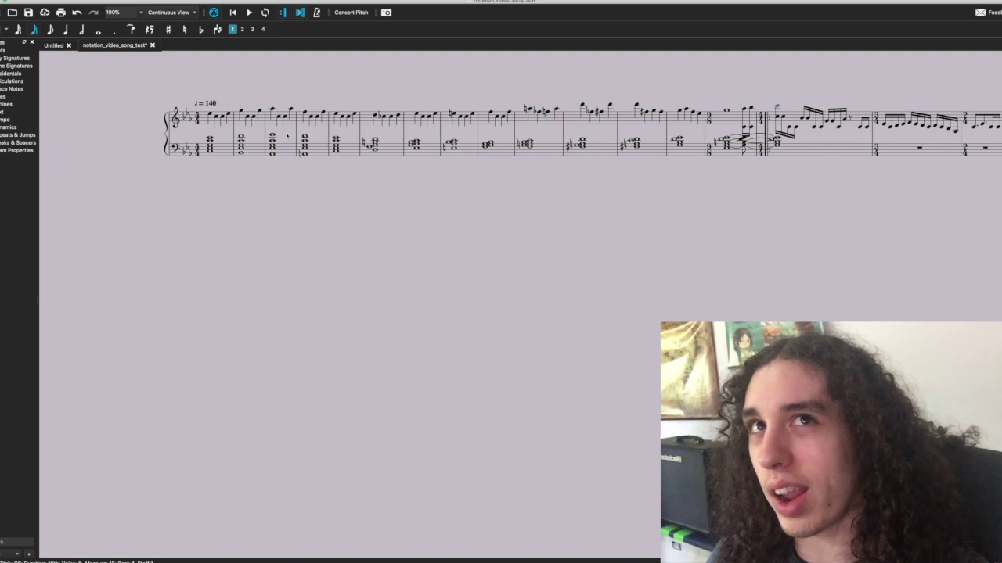
Audition the introduction's treble melody note by note from the first measure to the riff's opening and check it against the chords.
scroll(287, 136, "right", 3)
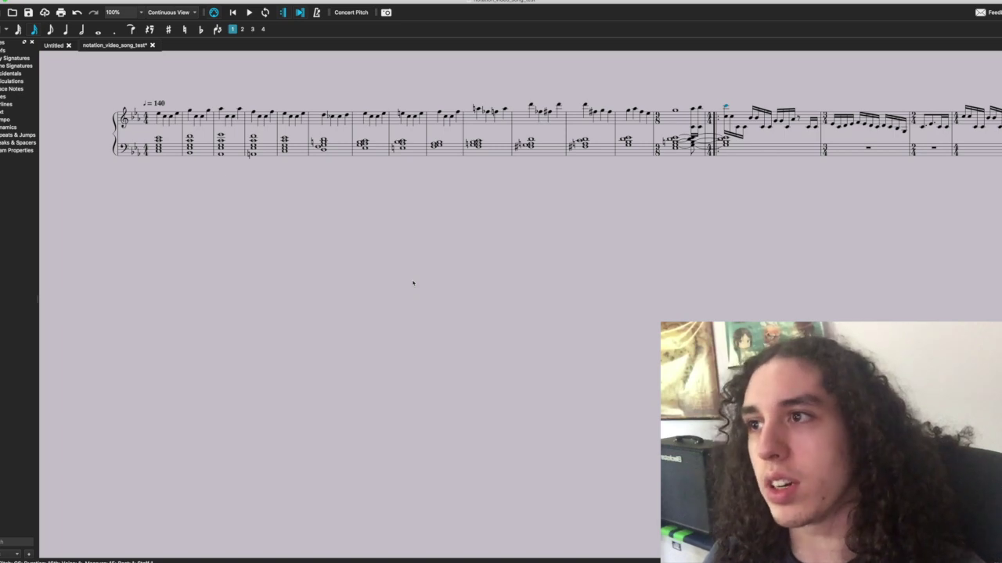
scroll(413, 283, "right", 1)
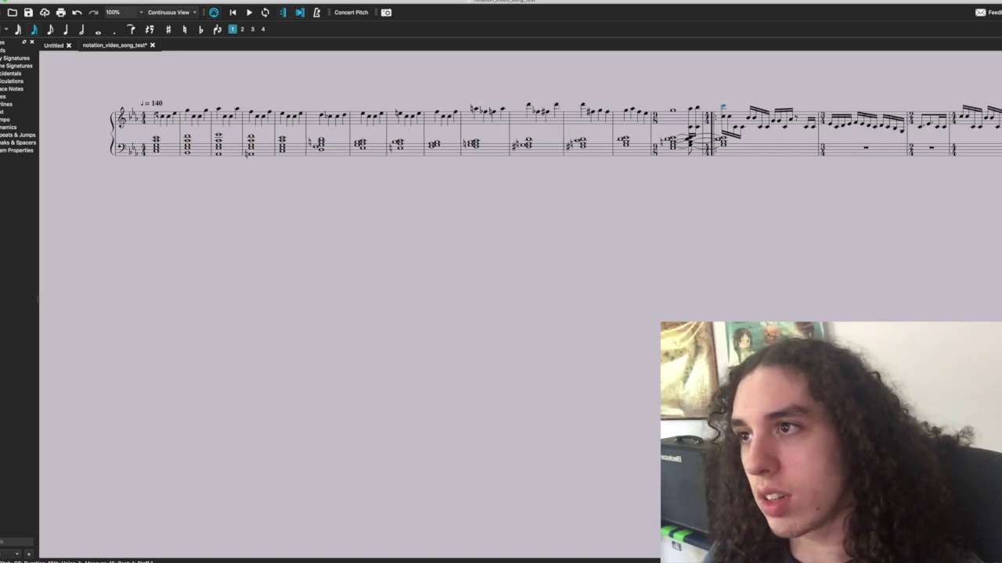
key("ctrl+Home")
key("Right")
key("Right")
key("Right")
key("Right")
key("Right")
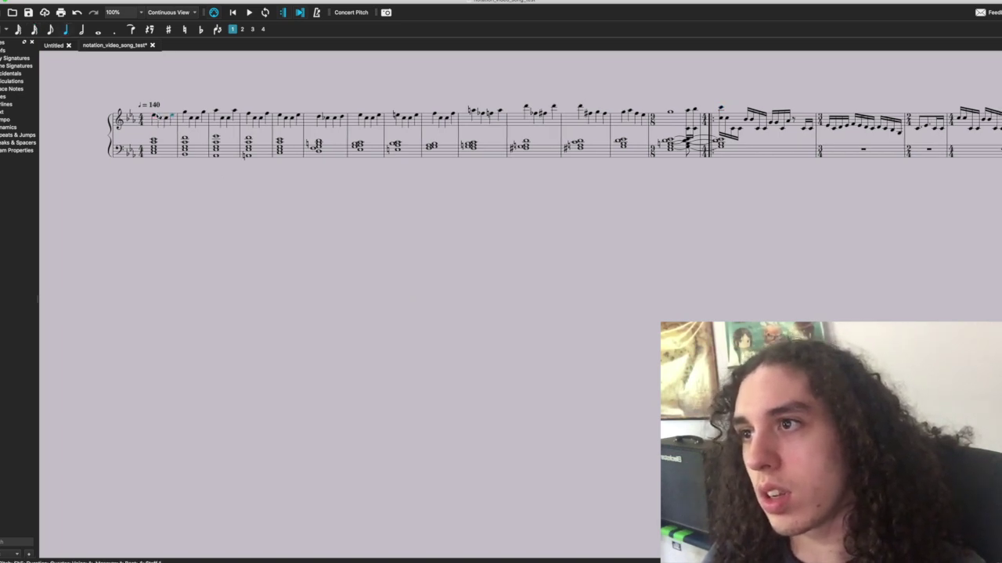
key("Right")
key("Right")
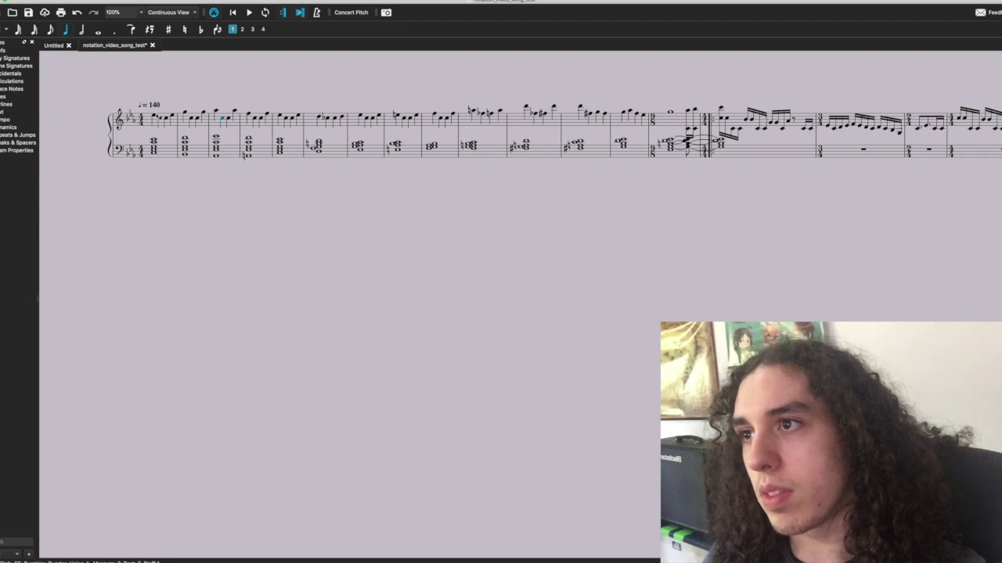
key("Right")
key("Right")
key("Right")
key("Right")
key("Right")
key("Right")
key("Right")
key("Right")
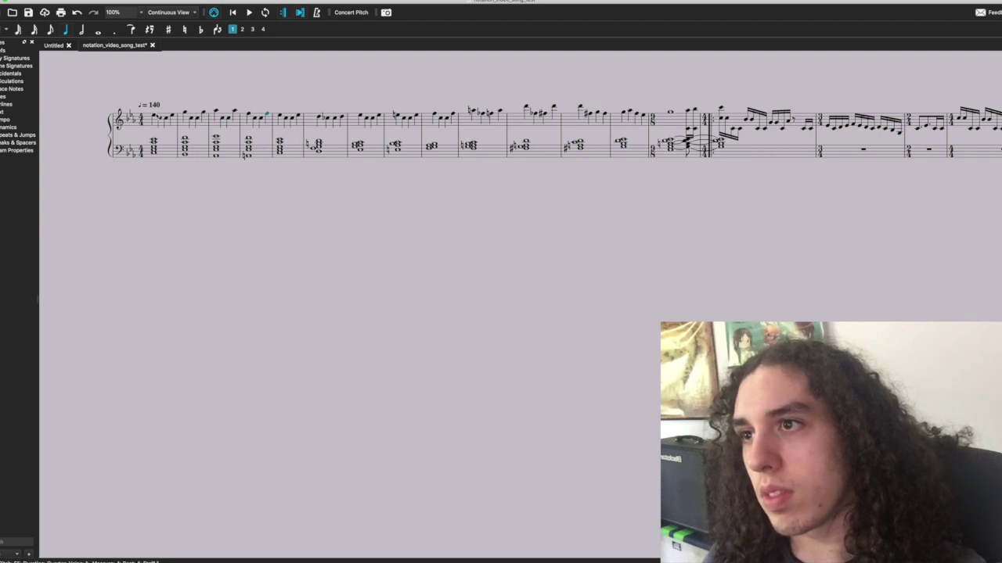
key("Right")
key("Right")
key("Right")
key("Right")
key("Right")
key("Right")
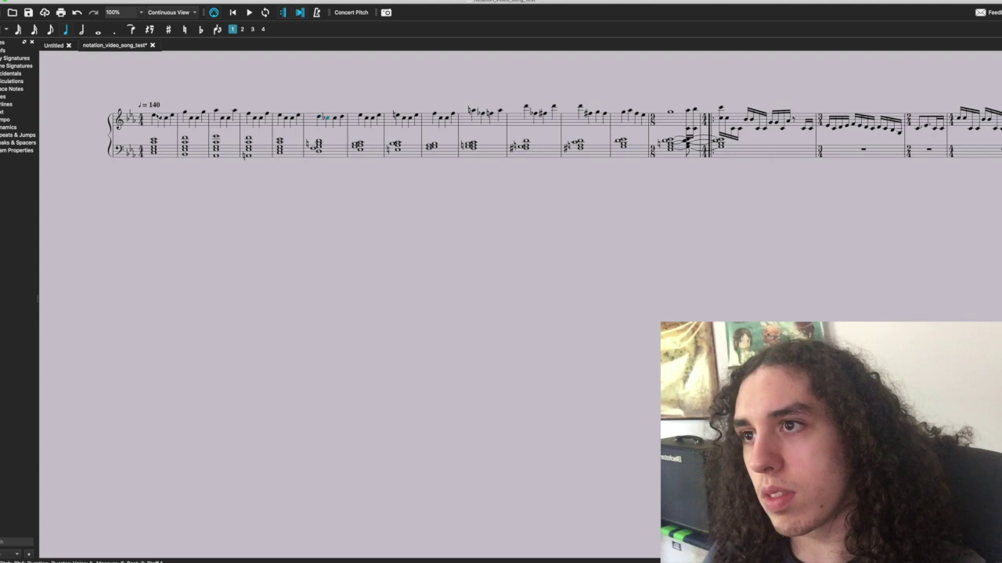
key("Right")
key("Right")
key("Right")
key("Right")
key("Right")
key("Right")
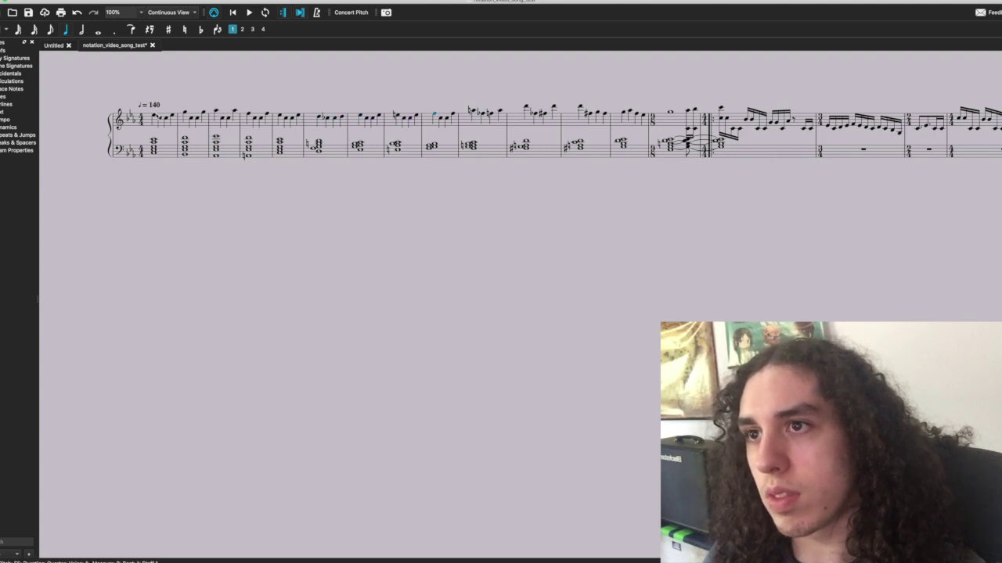
key("Right")
key("Right")
key("Right")
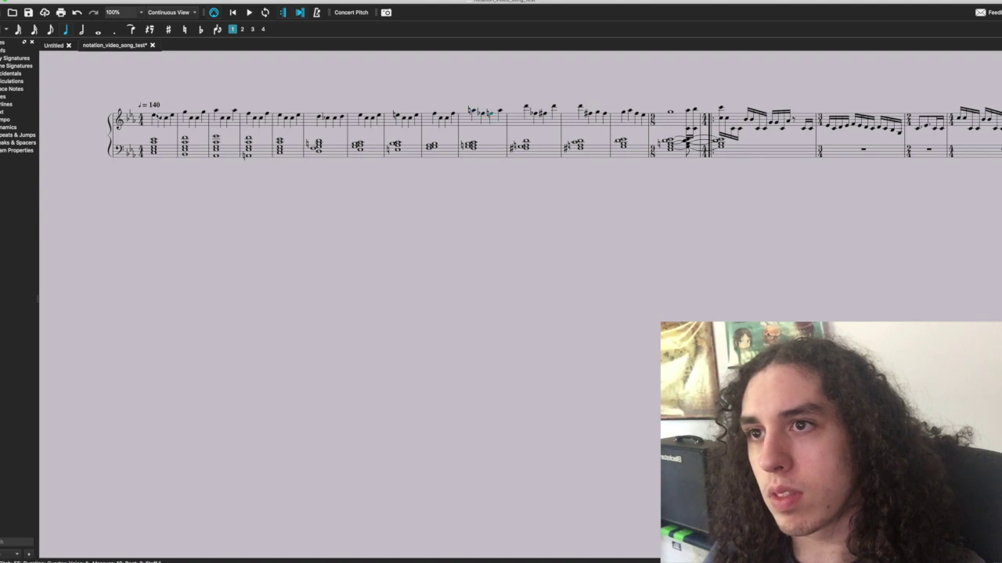
key("Right")
key("Right")
key("Right")
key("Right")
key("Right")
key("Right")
key("Right")
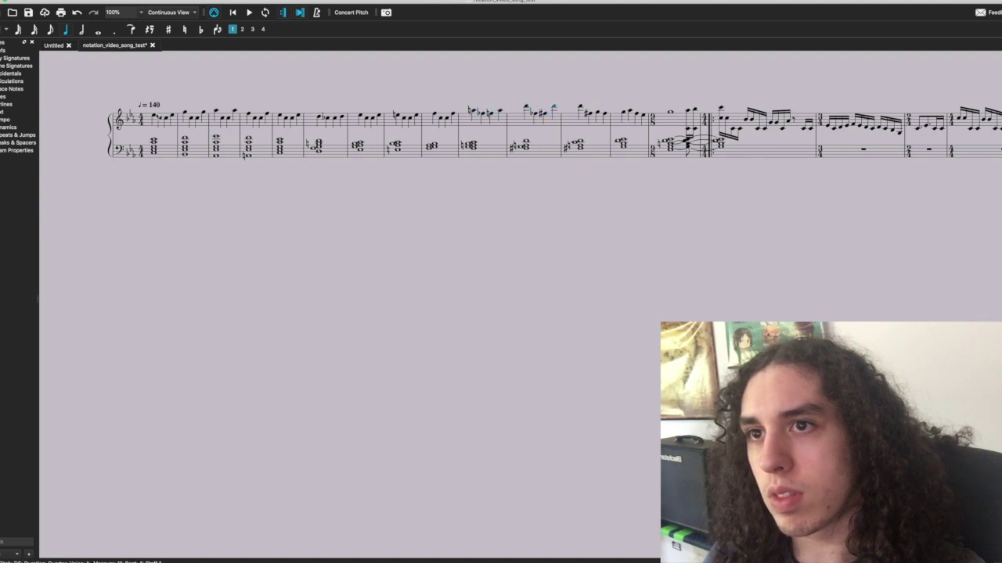
key("Right")
key("Right")
key("Right")
key("Right")
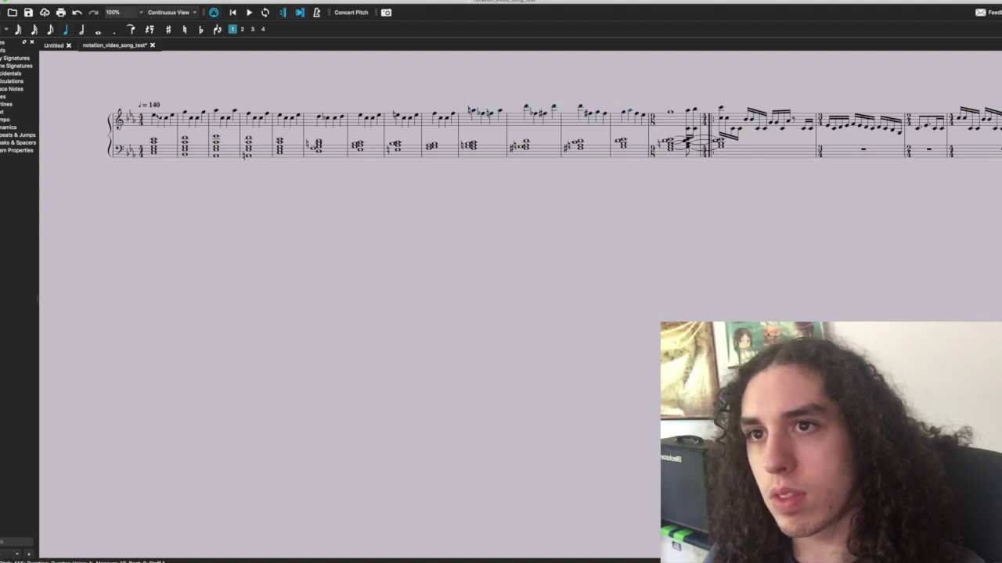
key("Right")
key("Right")
key("Right")
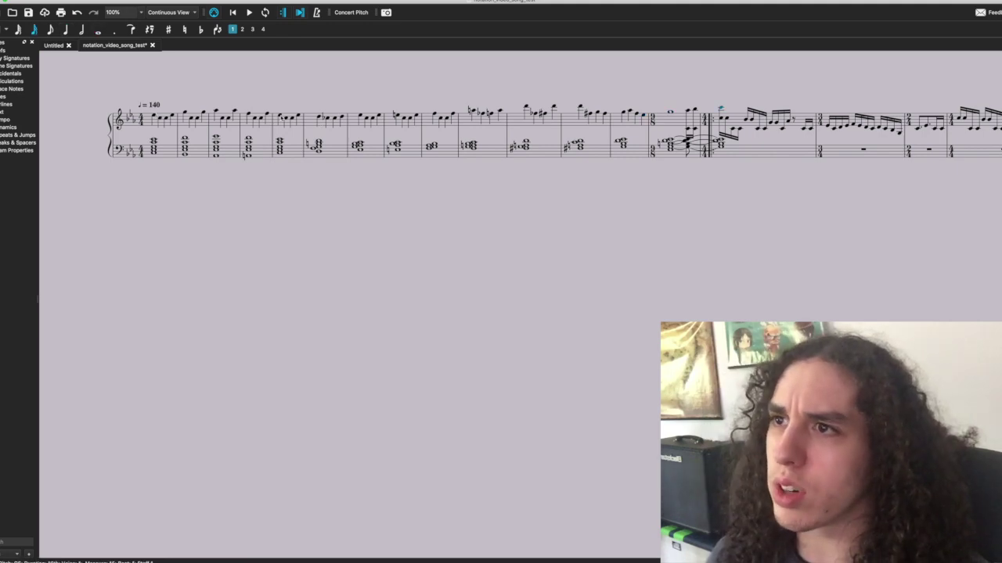
Audition the treble melody back and forth from the fifth measure to check its notes around the sixth and seventh measures.
left_click(334, 117)
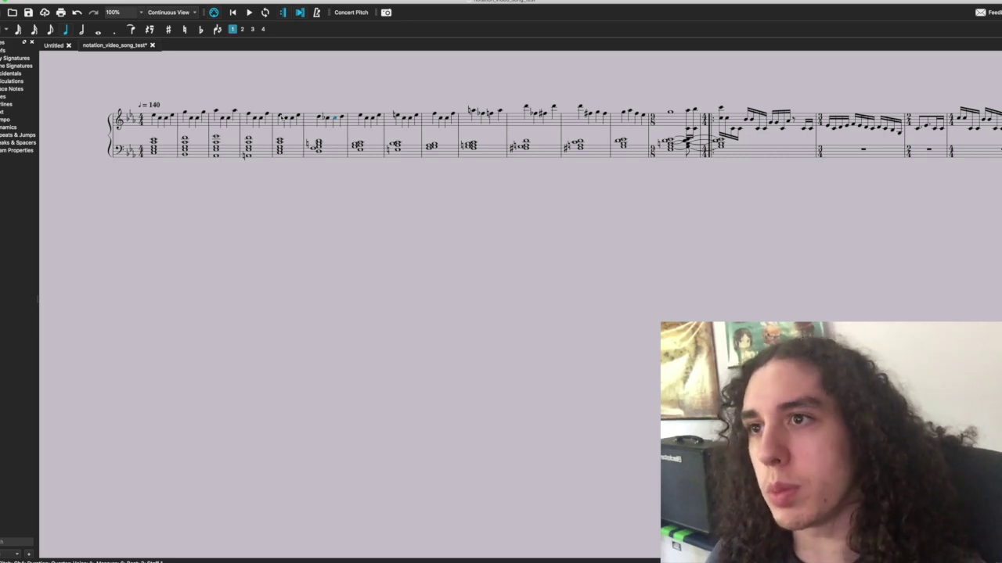
left_click(283, 116)
key("Right")
key("Right")
key("Right")
key("Right")
key("Right")
key("Right")
key("Right")
key("Right")
key("Right")
key("Right")
key("Right")
key("Right")
key("Right")
key("Right")
key("Right")
key("Right")
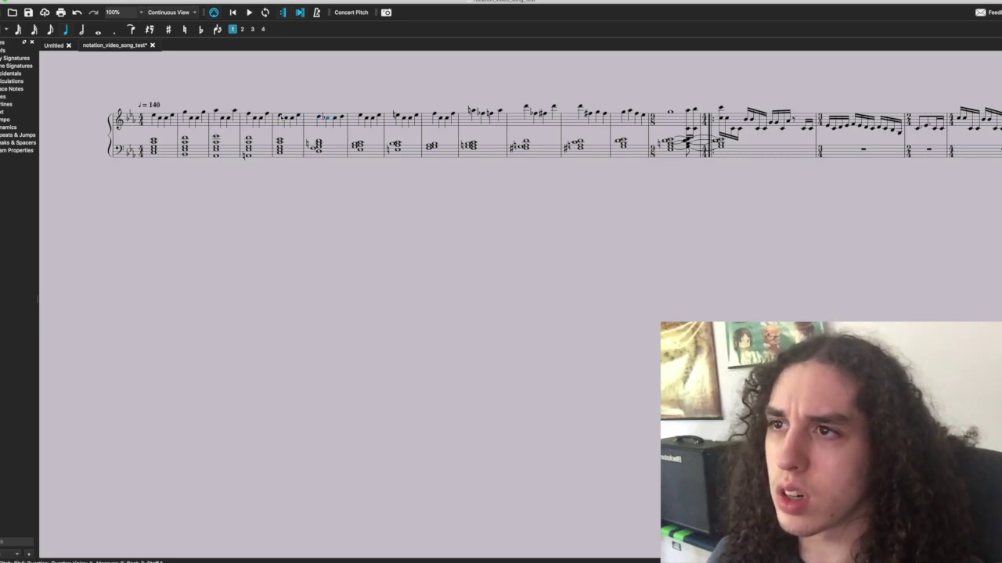
key("Left")
key("Left")
key("Left")
key("Left")
key("Left")
key("Left")
key("Left")
key("Left")
key("Left")
key("Left")
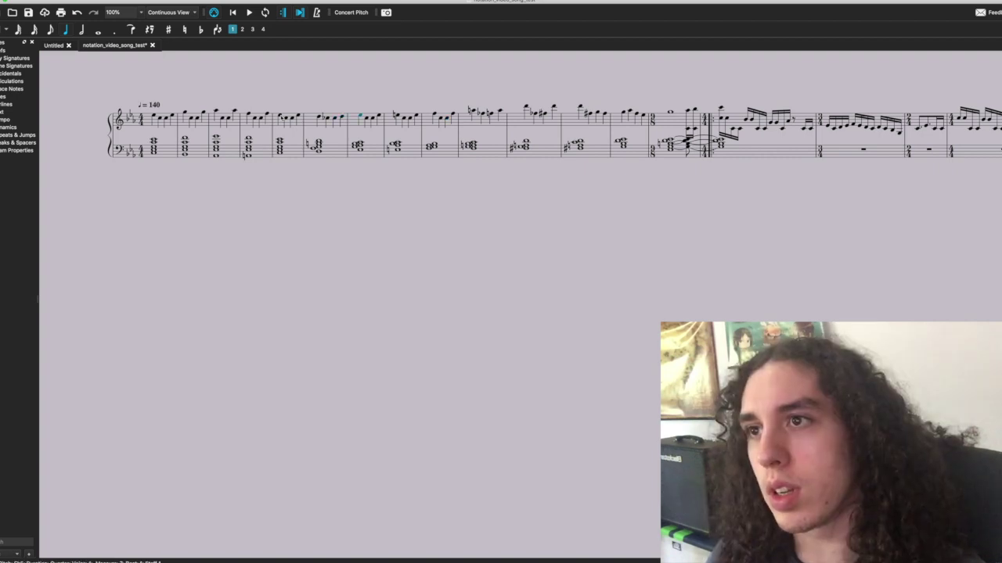
Revise the pitches and accidentals of the treble melody in the tenth, eleventh and twelfth measures.
key("Right")
key("Right")
key("Right")
key("Right")
key("Right")
key("Right")
key("Right")
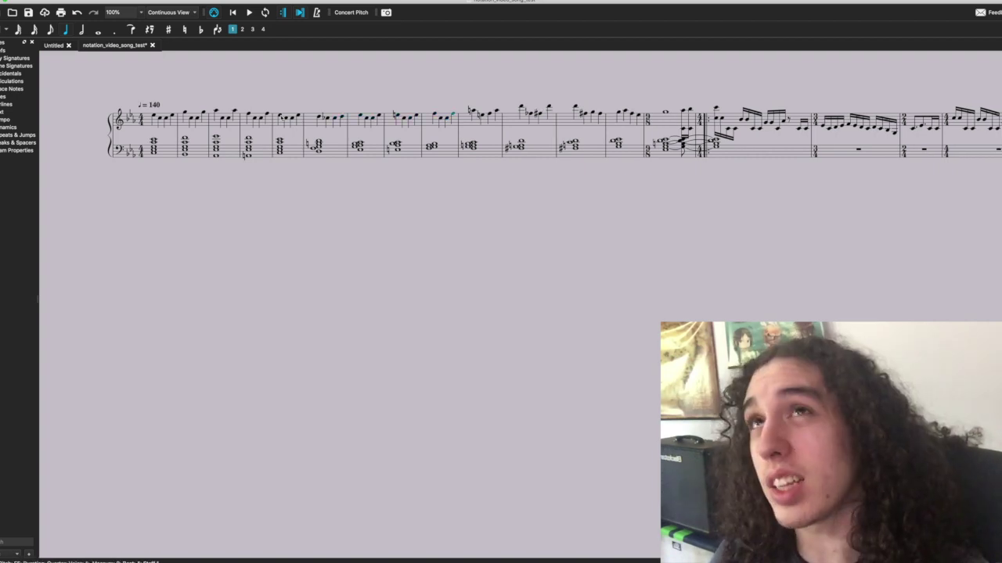
key("Right")
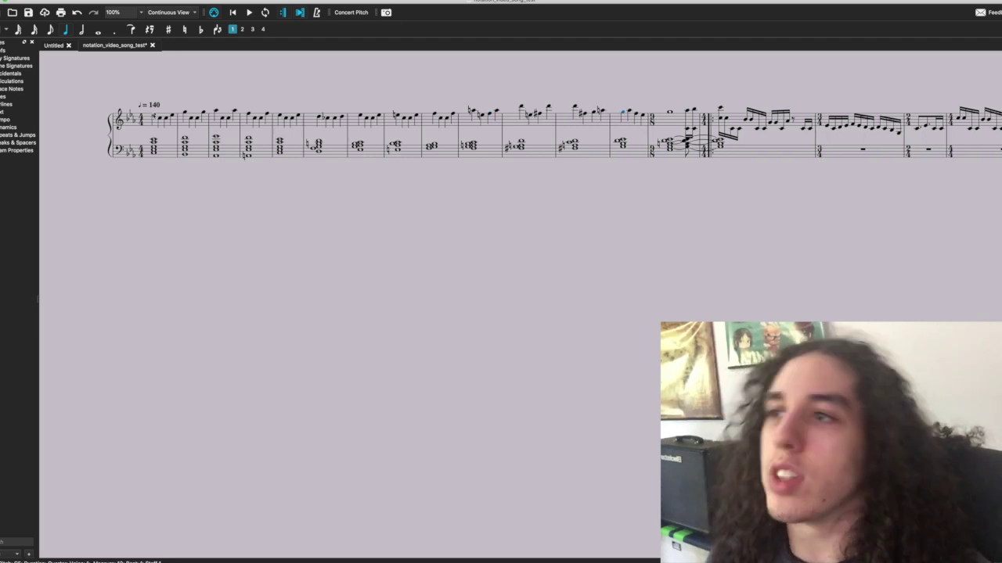
Play the introduction from its first treble note and replay the revised melody from the ninth measure.
left_click(153, 115)
key("space")
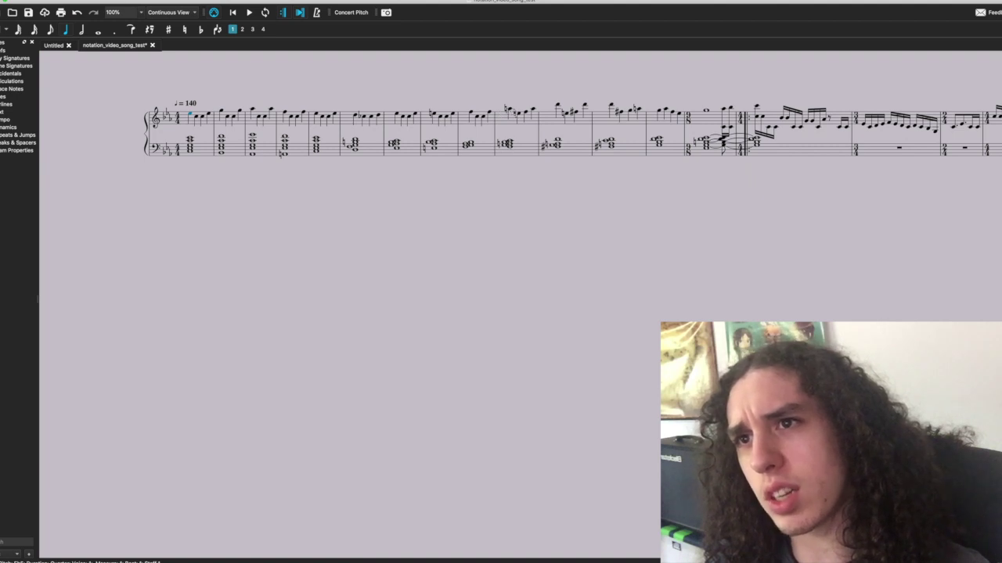
key("space")
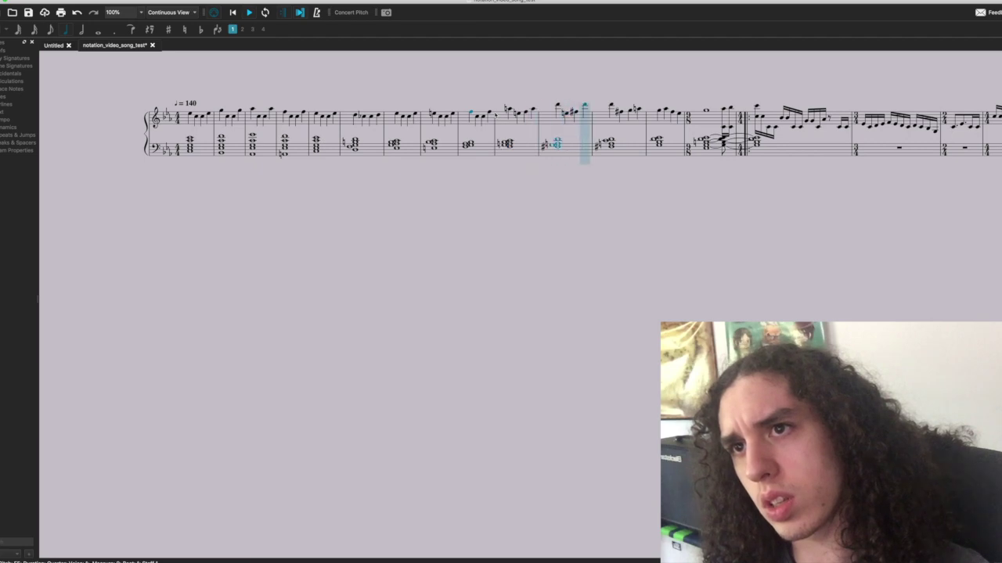
key("space")
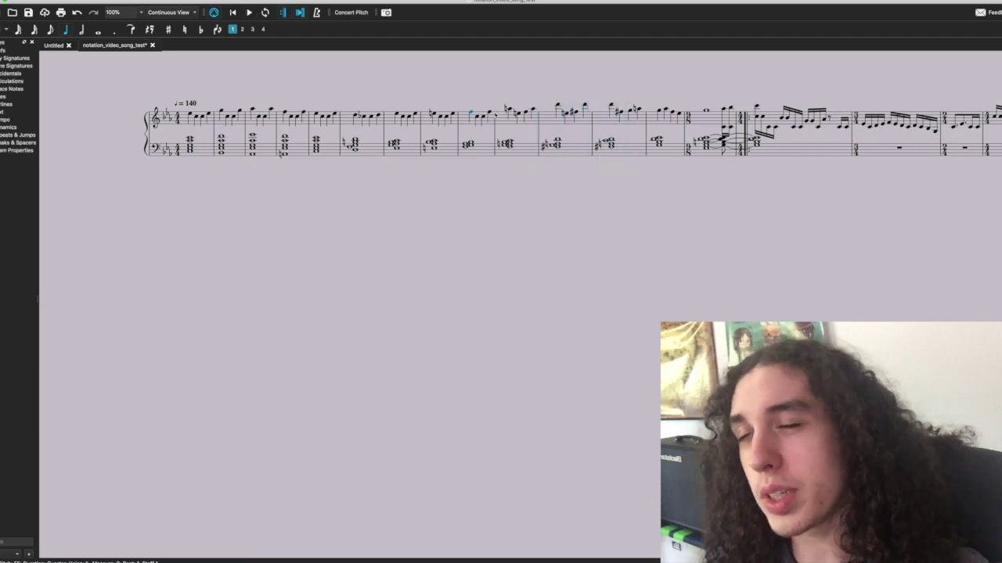
scroll(496, 115, "right", 2)
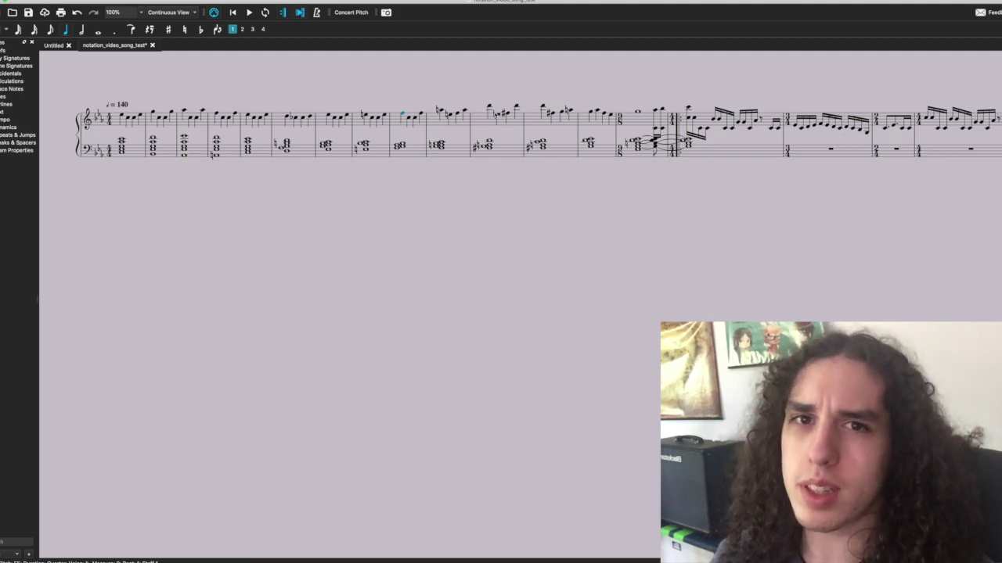
scroll(496, 115, "right", 2)
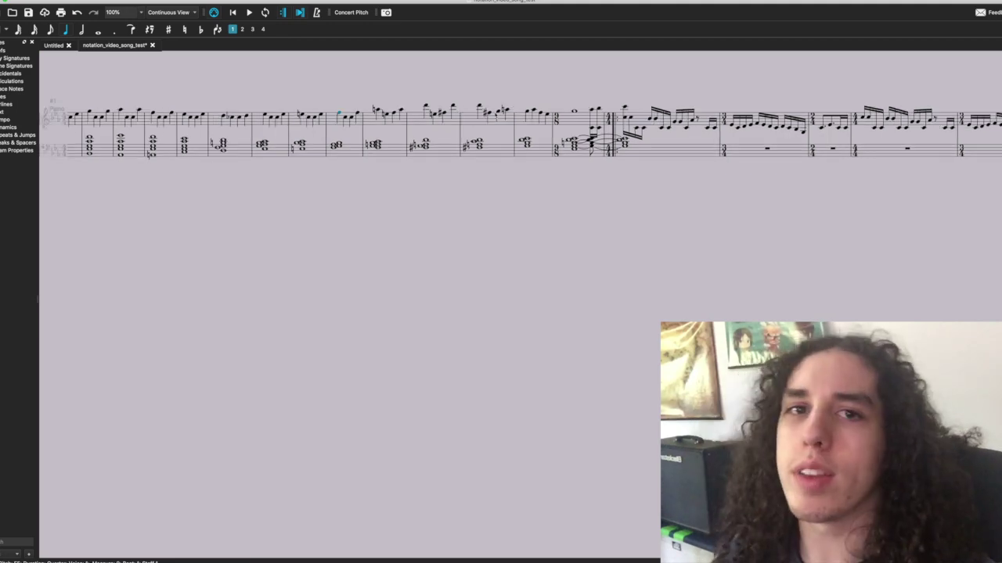